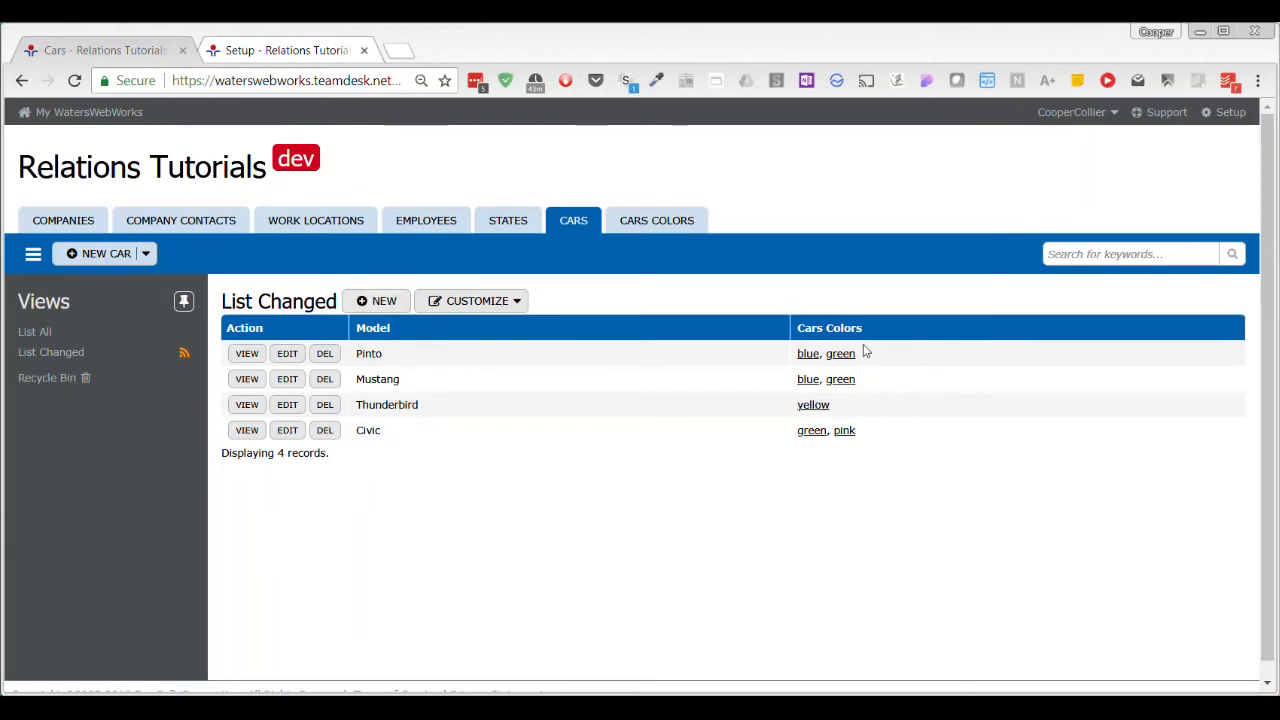
View the Pinto car record and the list of Cars Colors records.
click(247, 354)
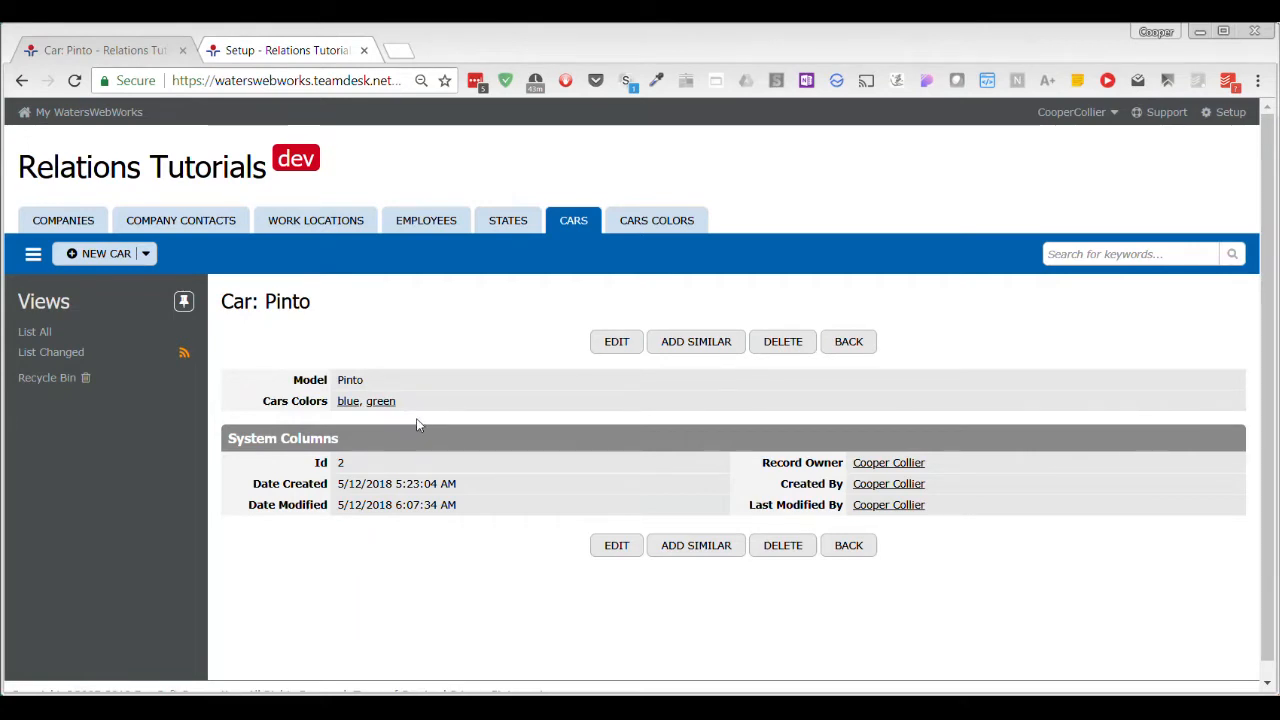
click(640, 222)
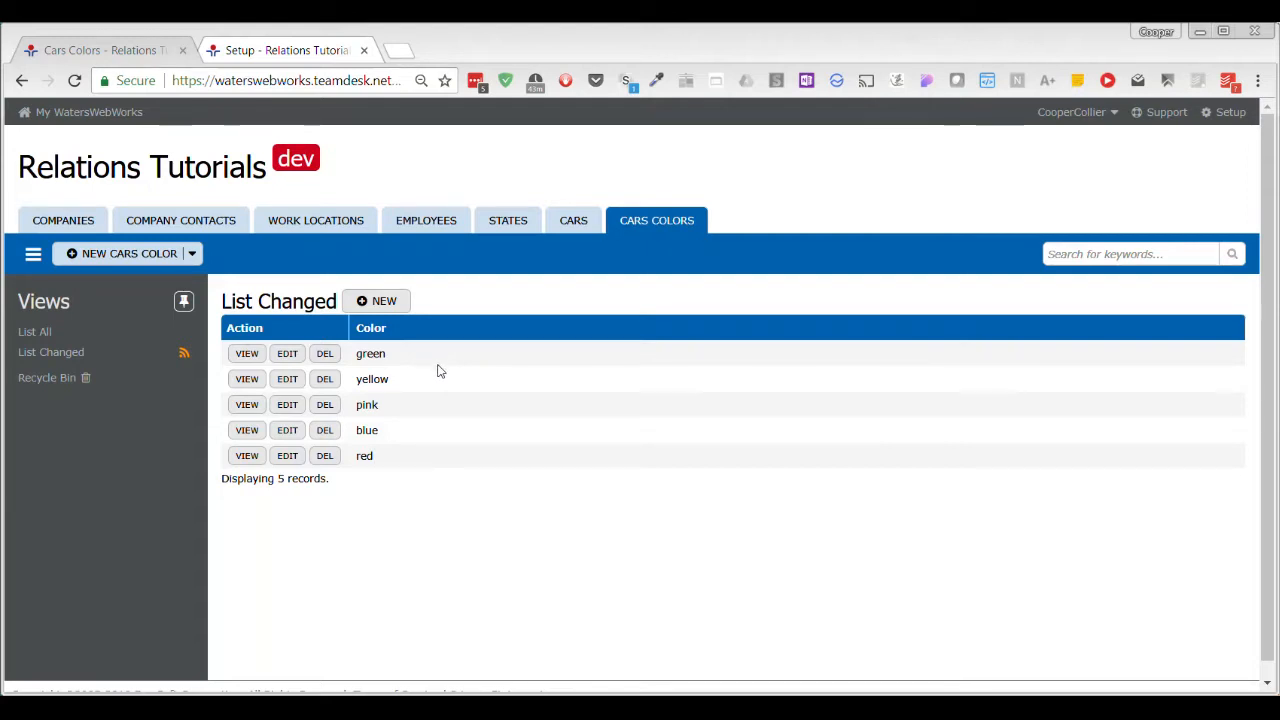
Create a Text column named "Type of Paint" in the Cars Colors table setup.
click(325, 40)
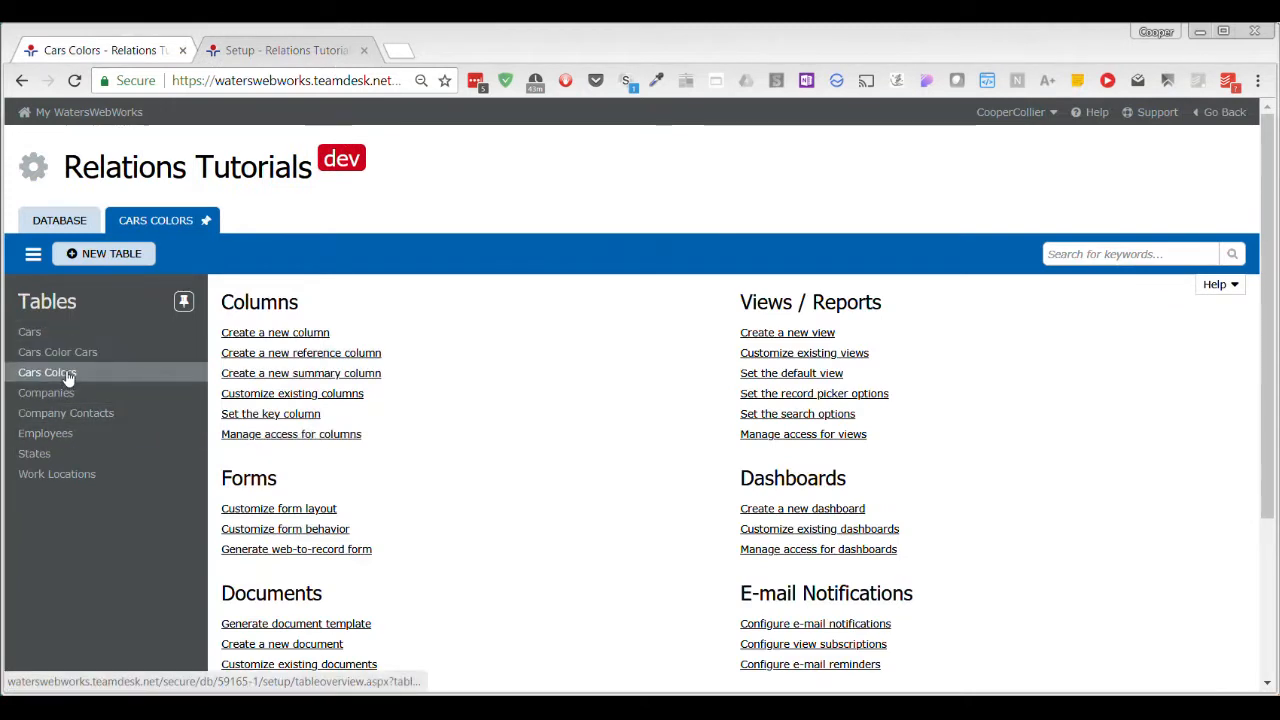
click(333, 398)
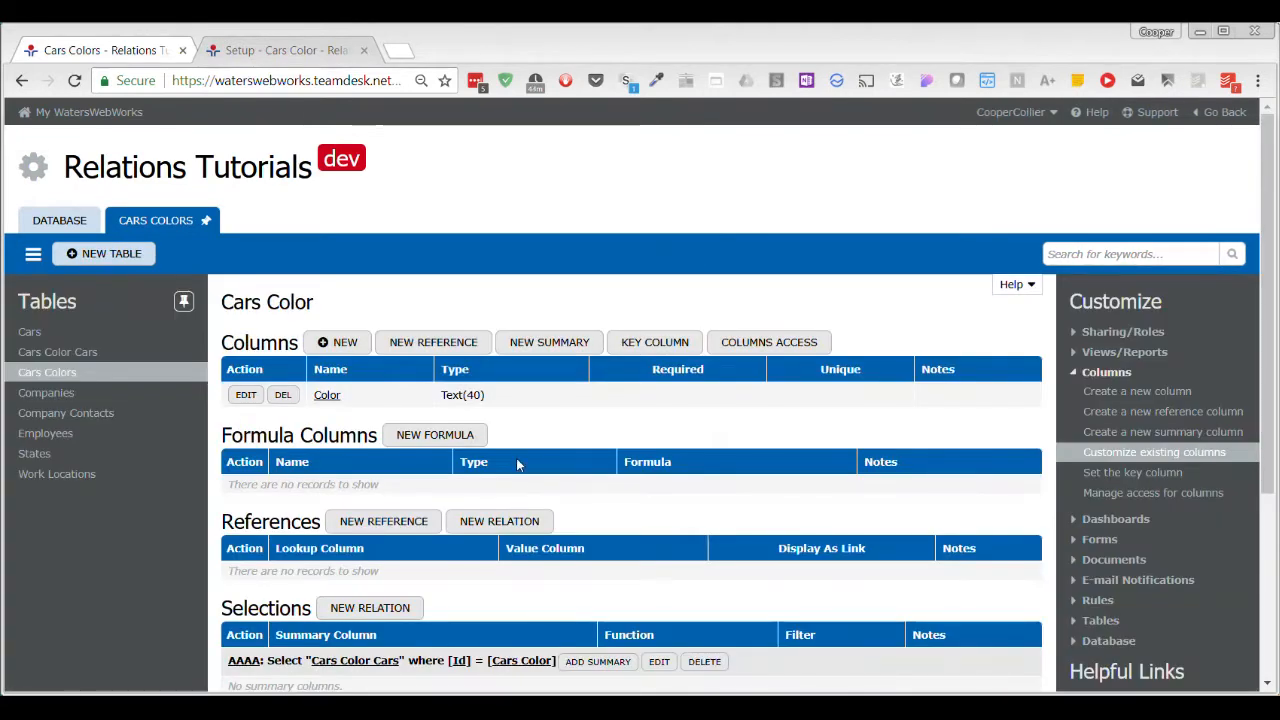
click(337, 342)
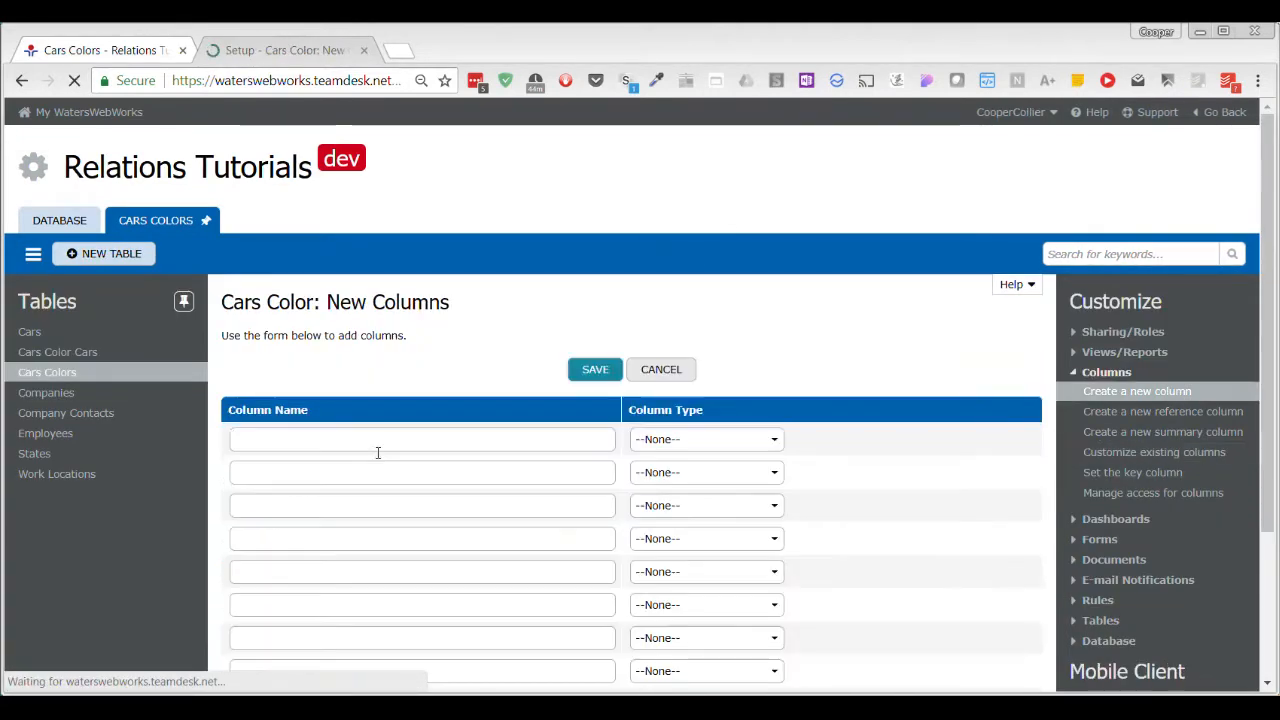
click(373, 437)
text(Type of Paint)
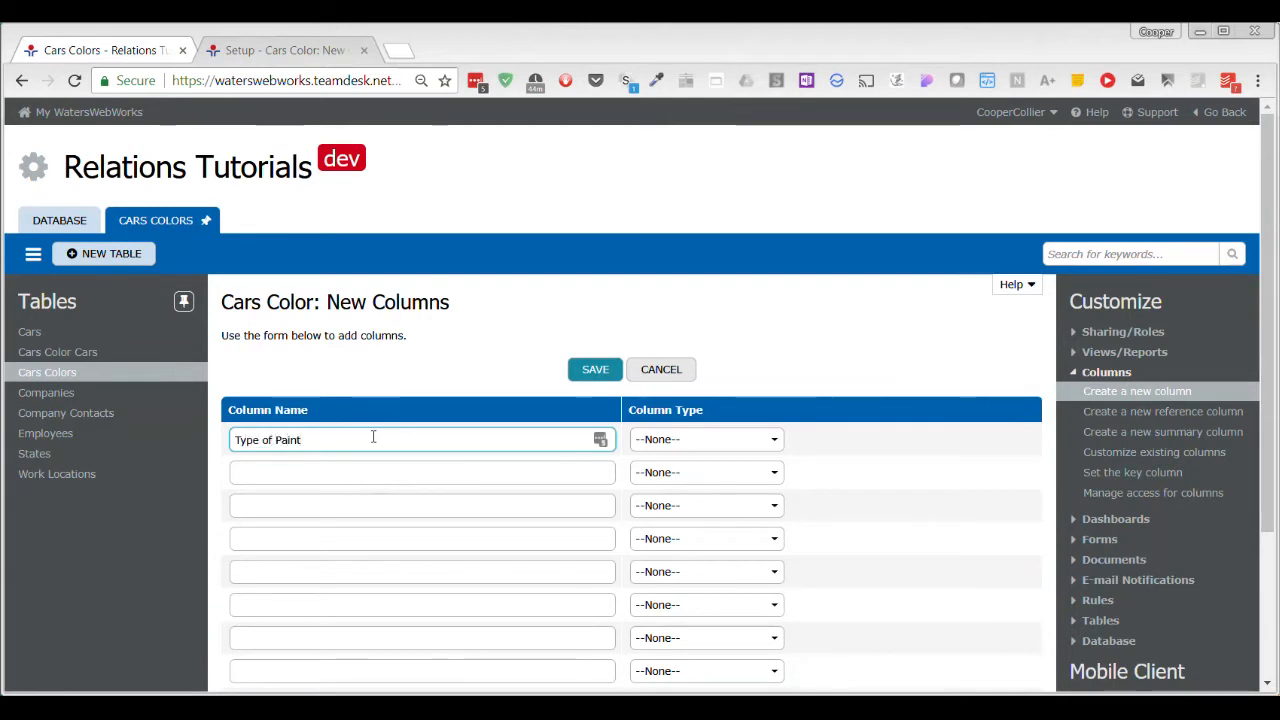
click(745, 437)
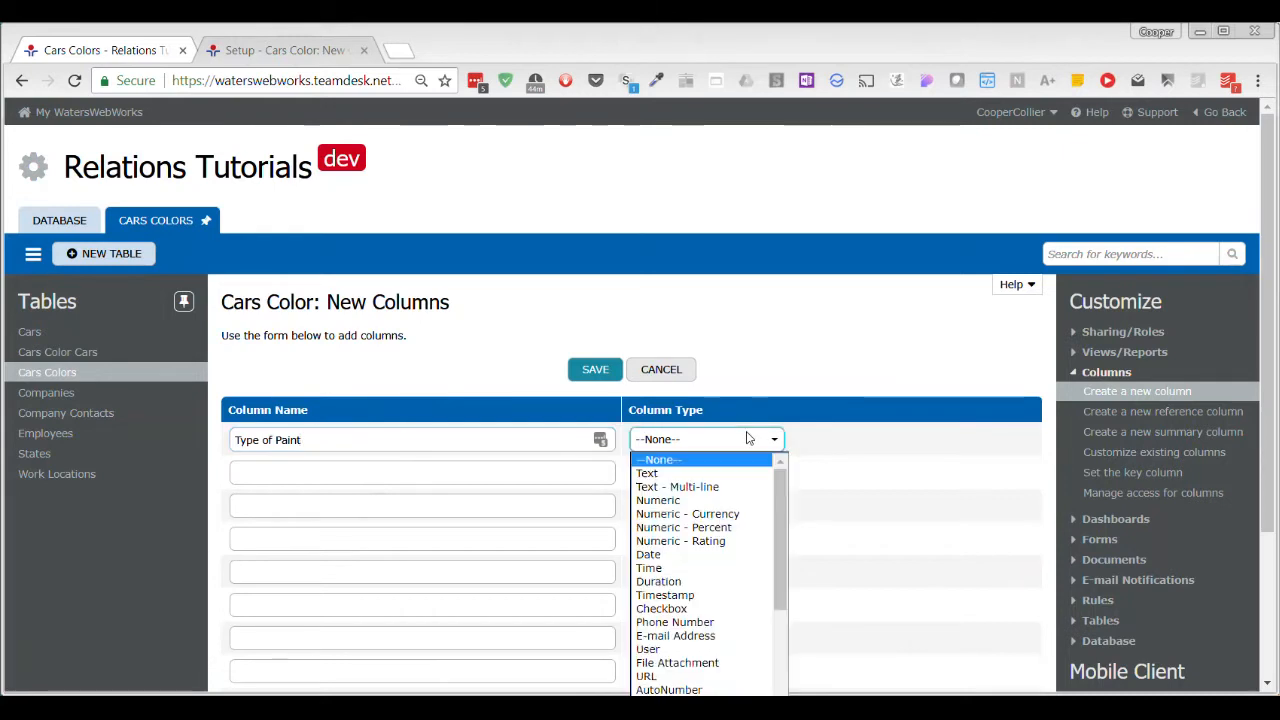
click(672, 476)
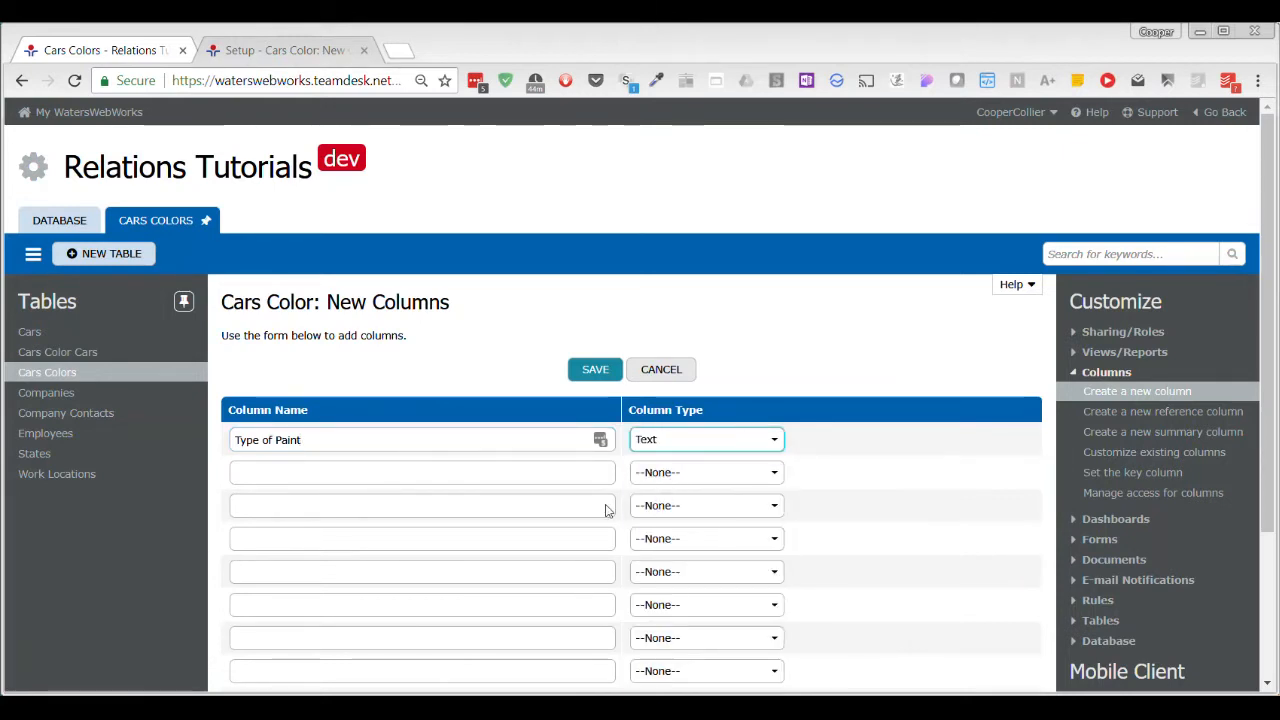
click(588, 372)
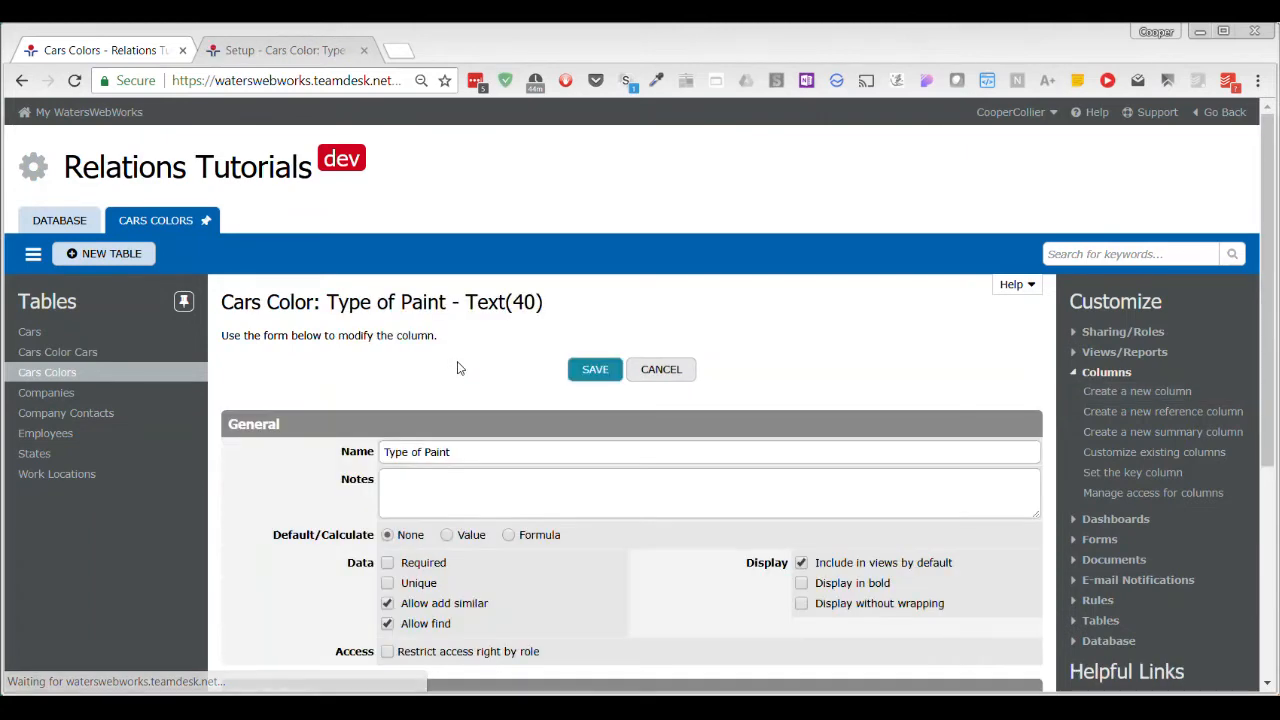
Disable Allow add similar, Allow find and Include in views by default for the Type of Paint column.
scroll(458, 366, down, 4)
click(387, 254)
click(387, 274)
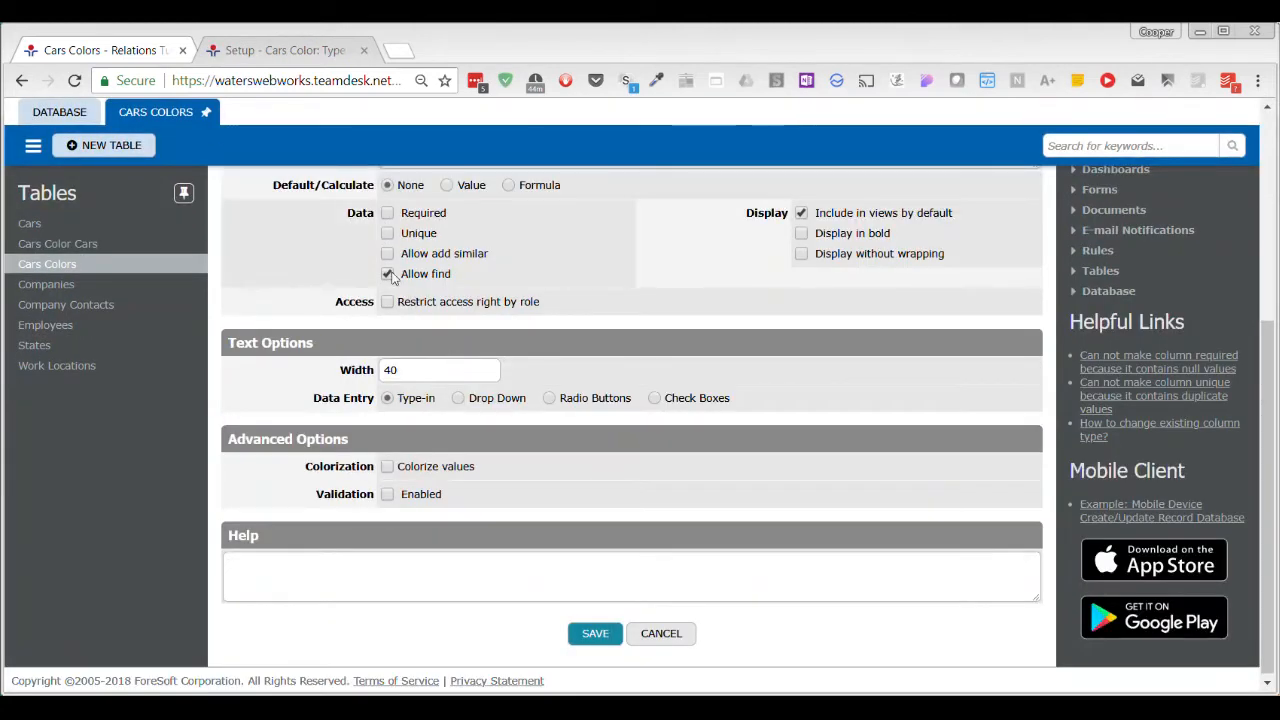
click(868, 213)
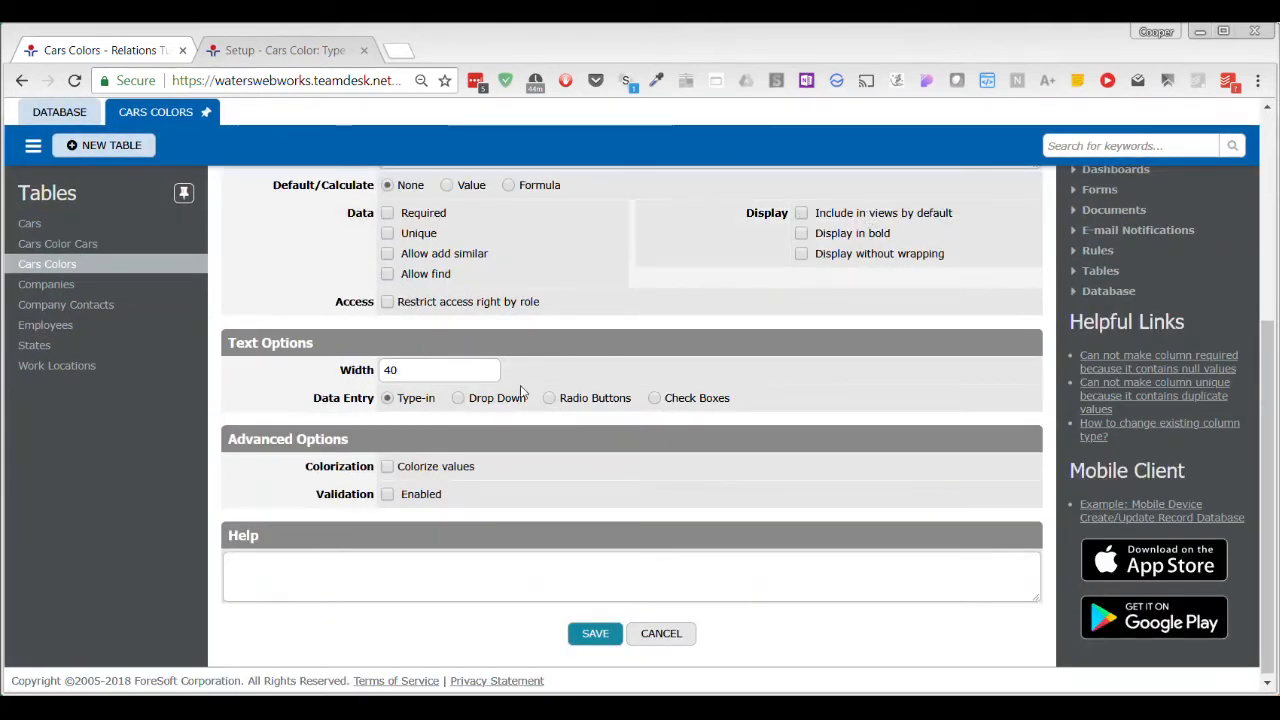
Make Type of Paint a Drop Down with the choices Acrylic, Water and Pidgin Poop, and save the column.
click(459, 398)
scroll(519, 399, down, 1)
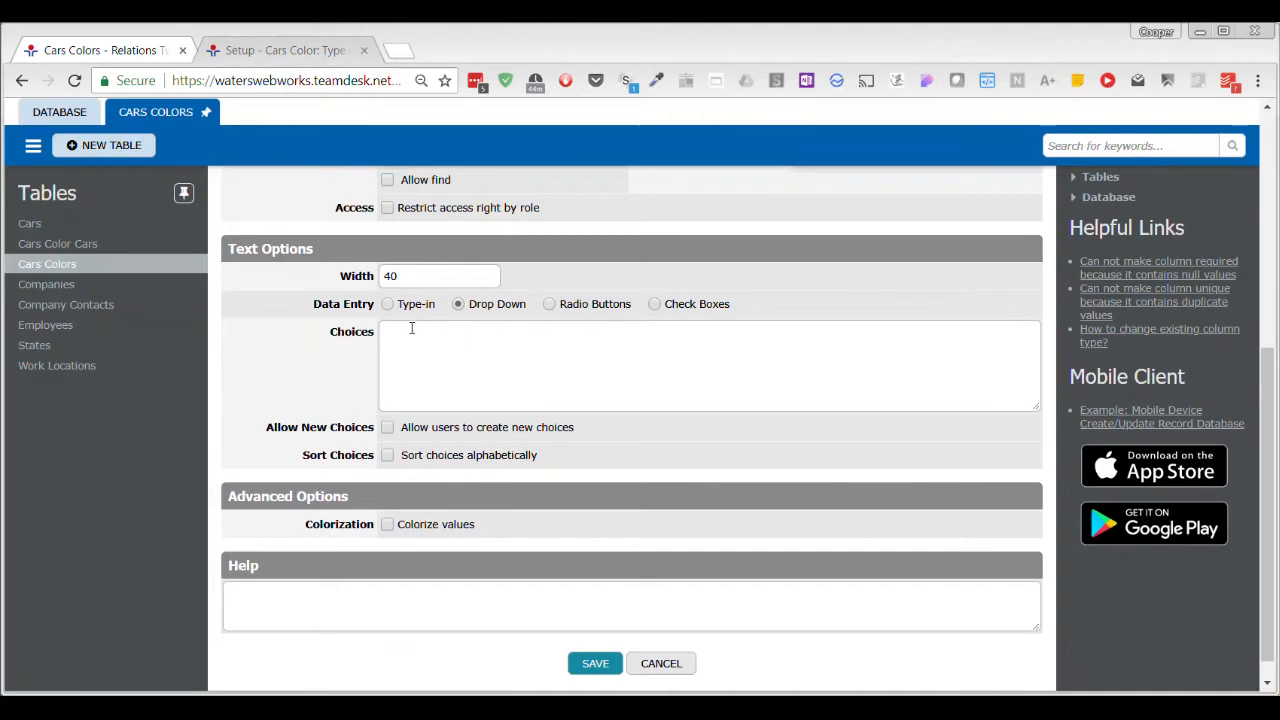
click(409, 334)
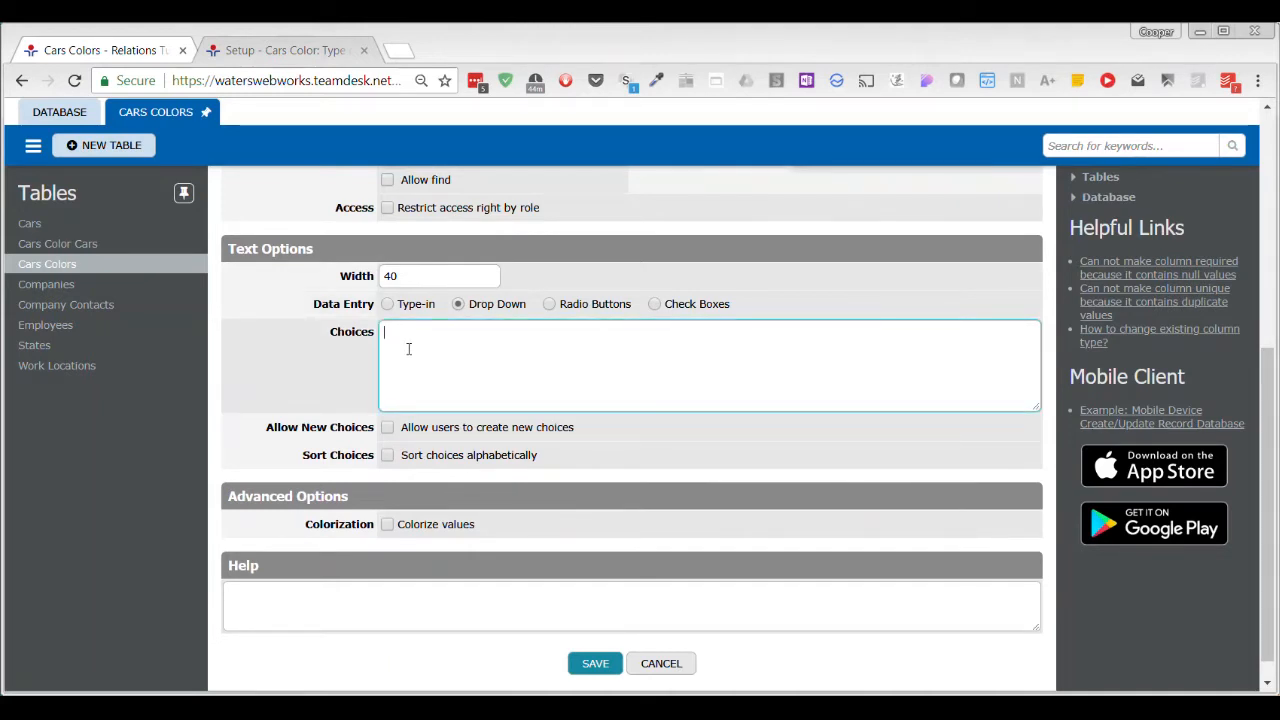
text(Acrylic Water Pidgin Poop)
click(612, 668)
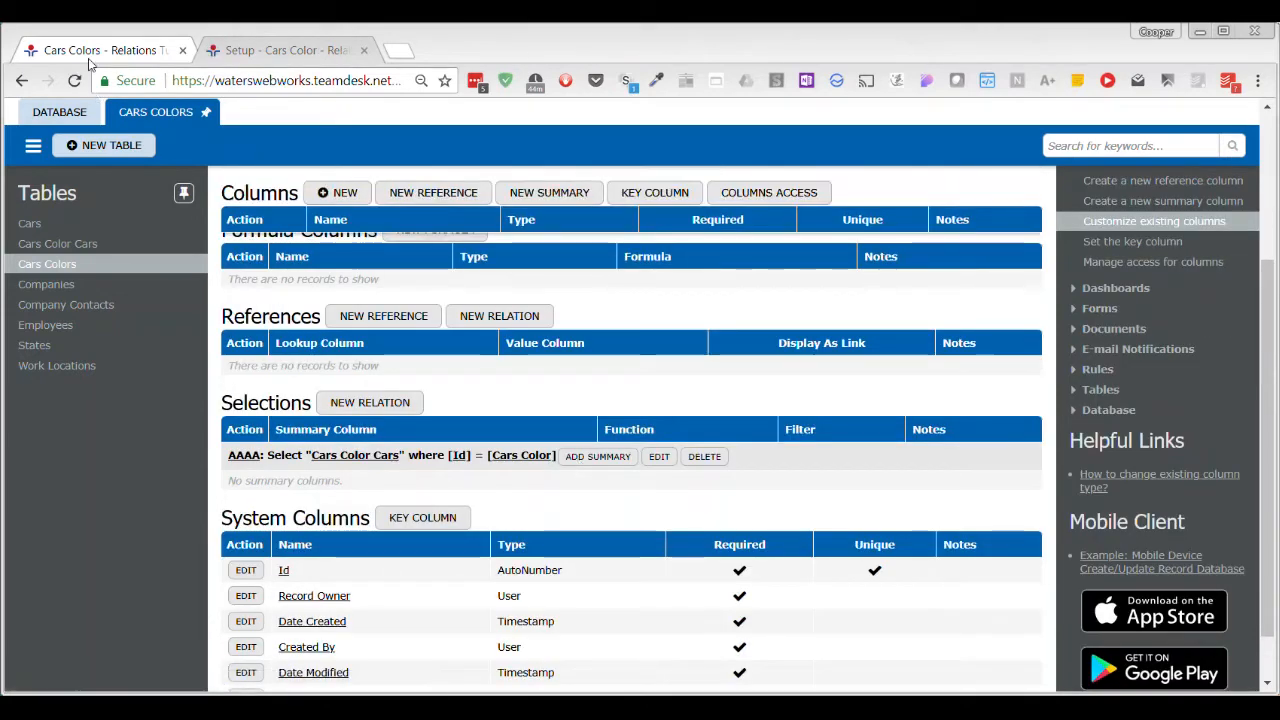
Set the green Cars Color record's Type of Paint to Water and save it.
click(280, 50)
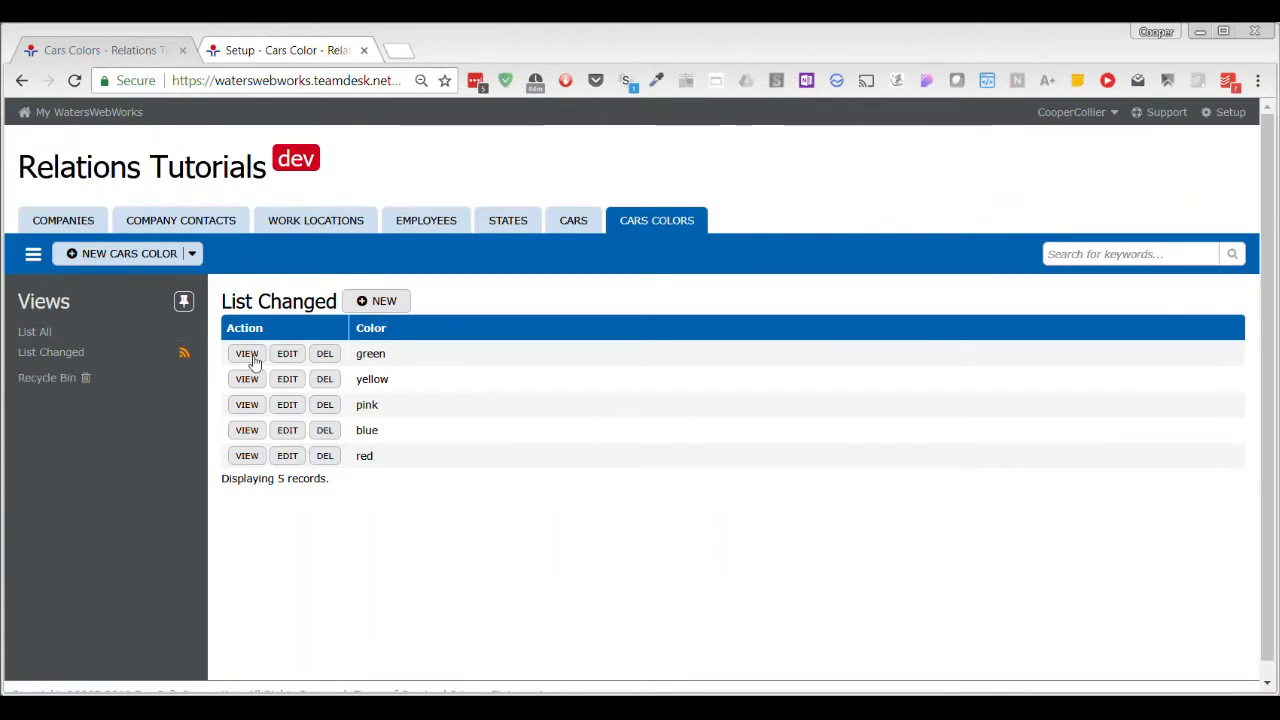
click(287, 353)
click(383, 411)
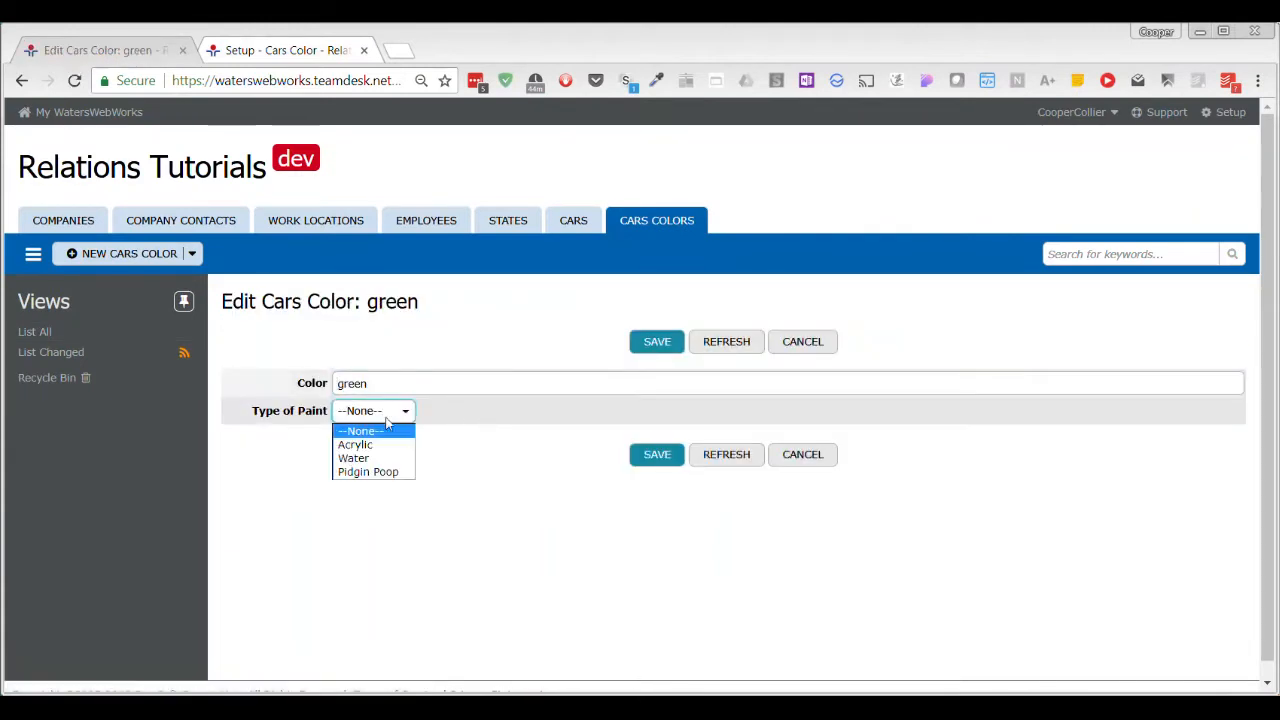
click(365, 457)
click(634, 456)
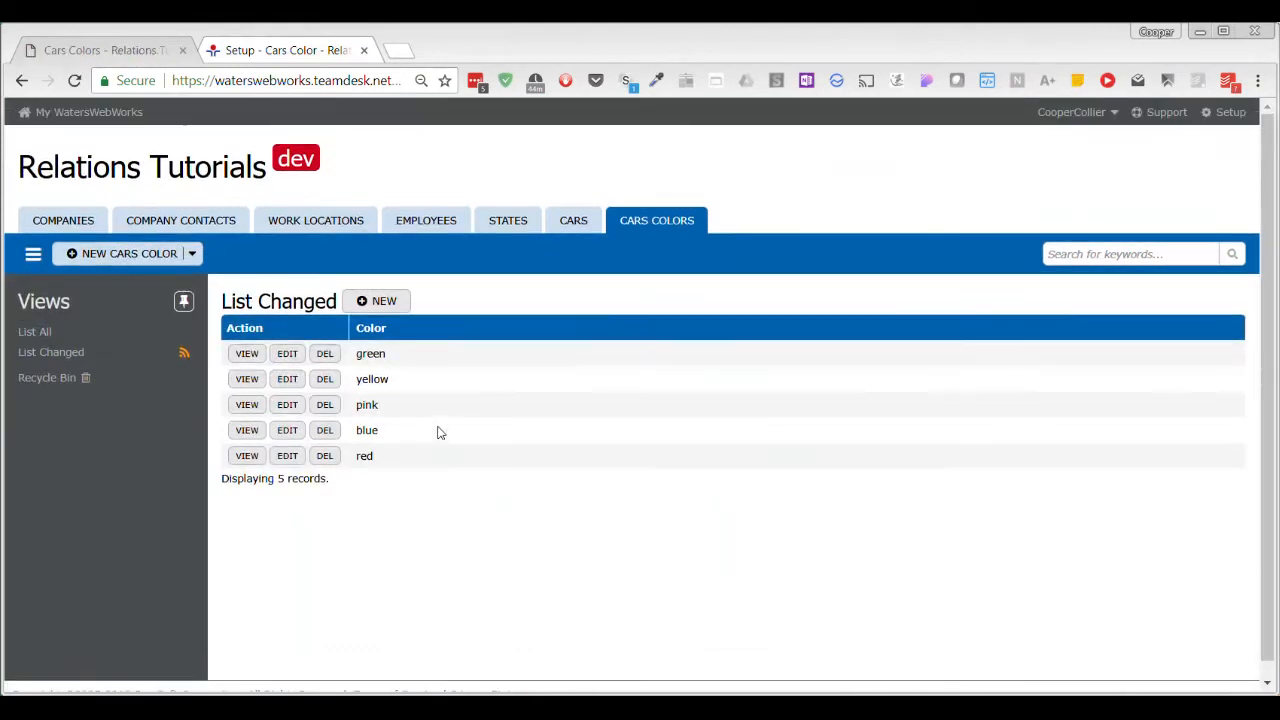
Set the yellow Cars Color record's Type of Paint to Acrylic and save it.
click(287, 379)
click(392, 412)
click(358, 444)
click(660, 454)
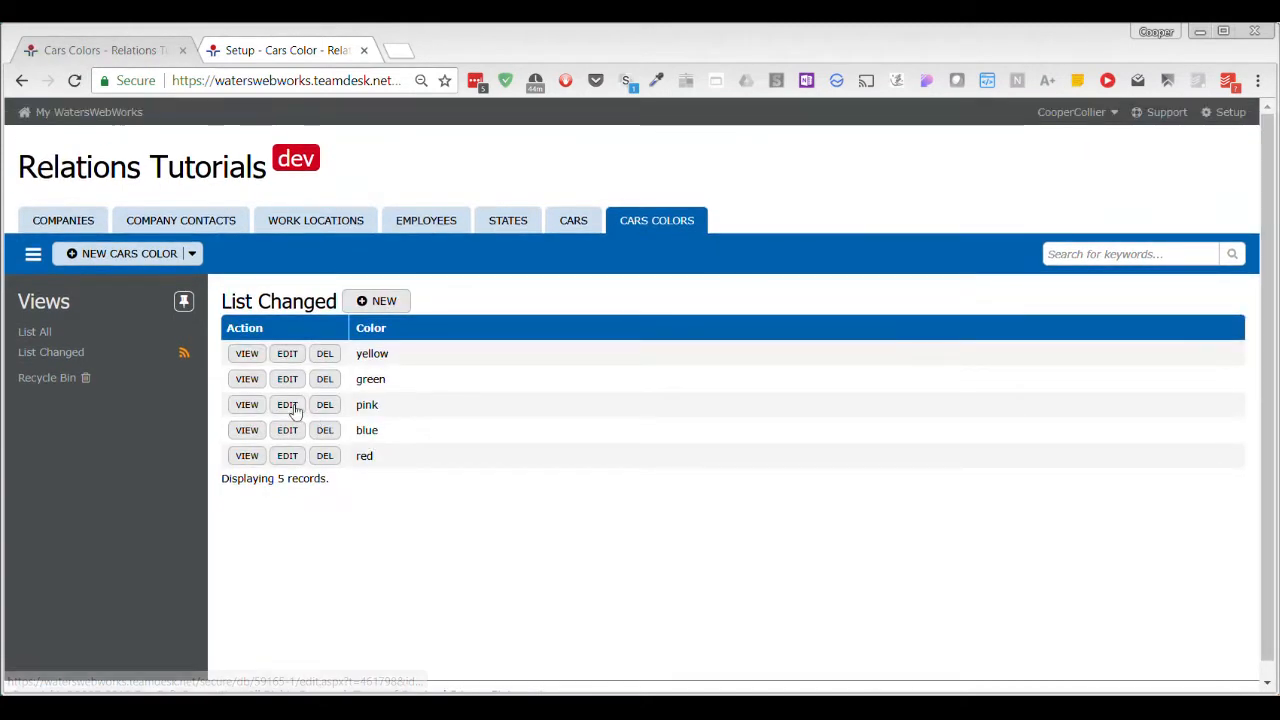
Set the pink Cars Color record's Type of Paint to Pidgin Poop and save it.
click(287, 404)
click(394, 414)
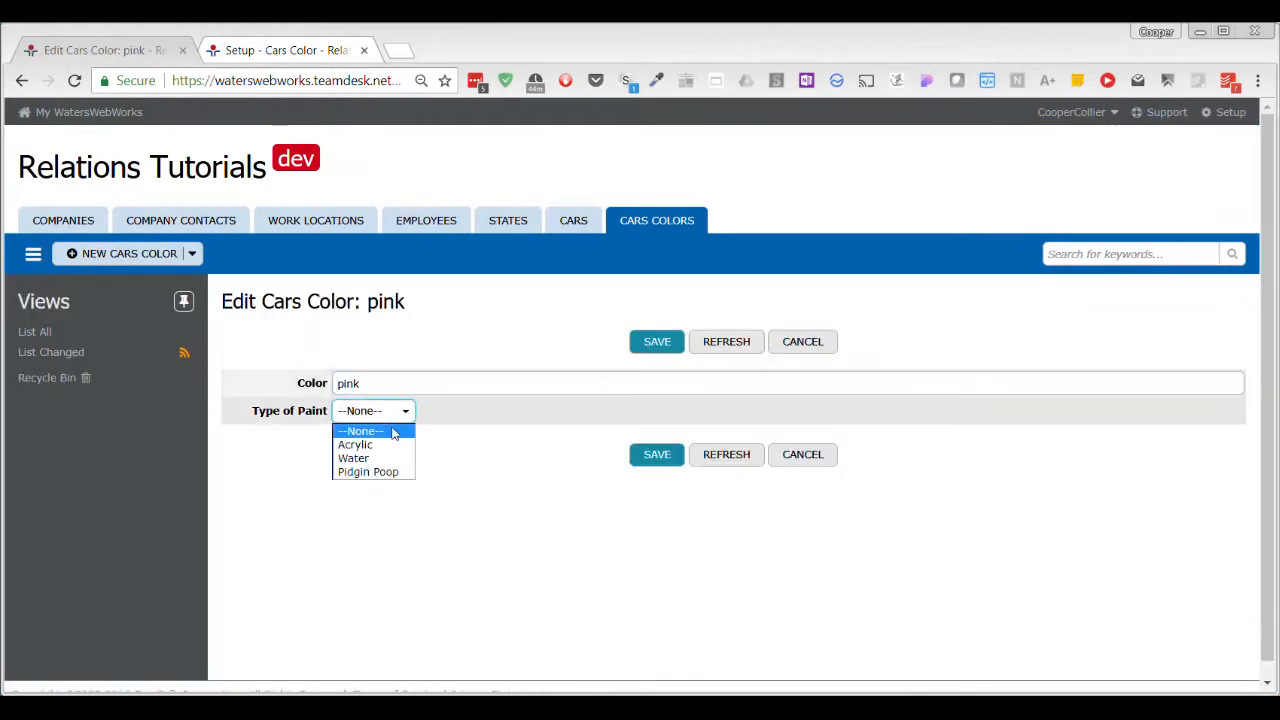
click(385, 472)
click(673, 454)
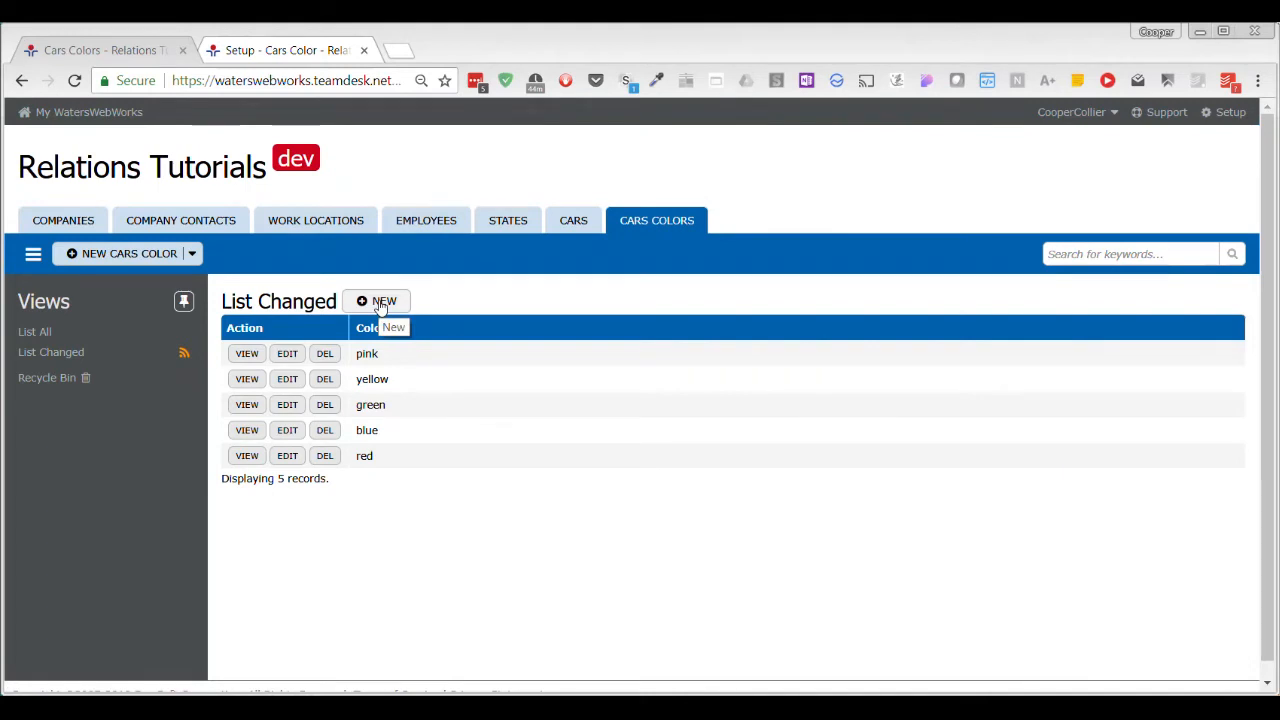
Add a second Cars Color record named green with Type of Paint Pidgin Poop, and sort the list by Color ascending.
click(381, 303)
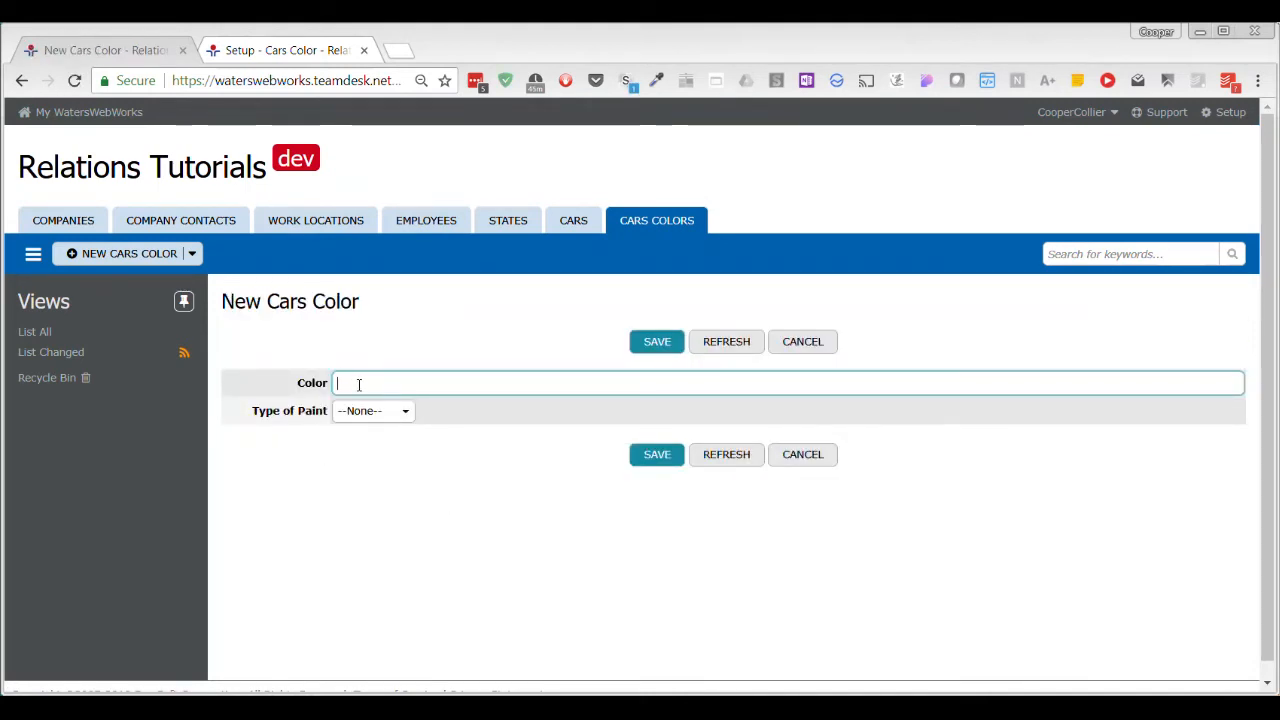
text(green)
key(Tab)
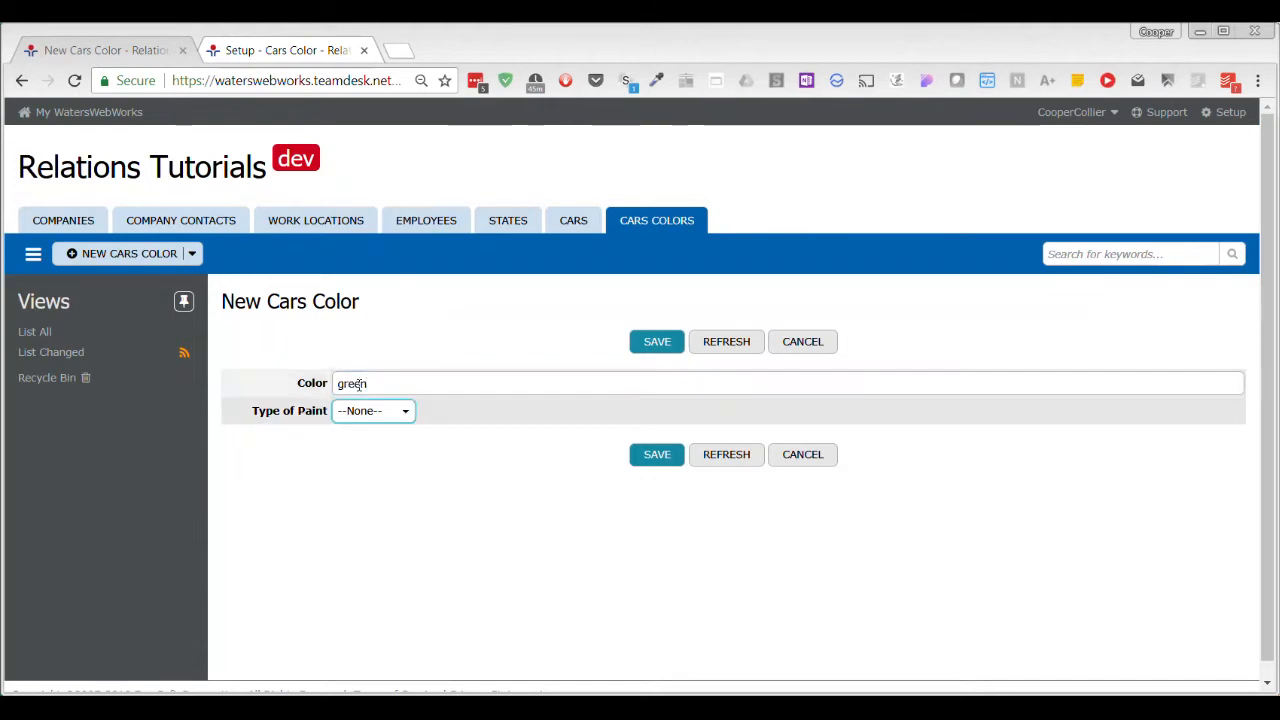
click(388, 417)
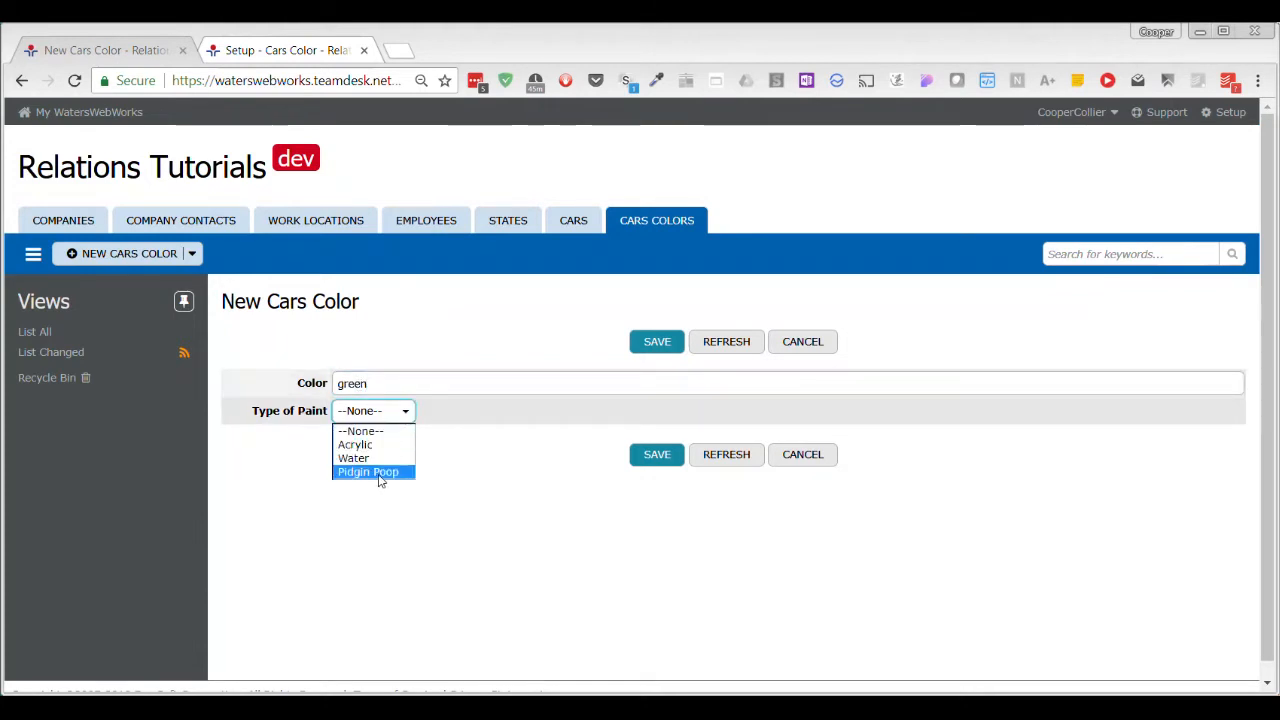
click(380, 474)
click(654, 456)
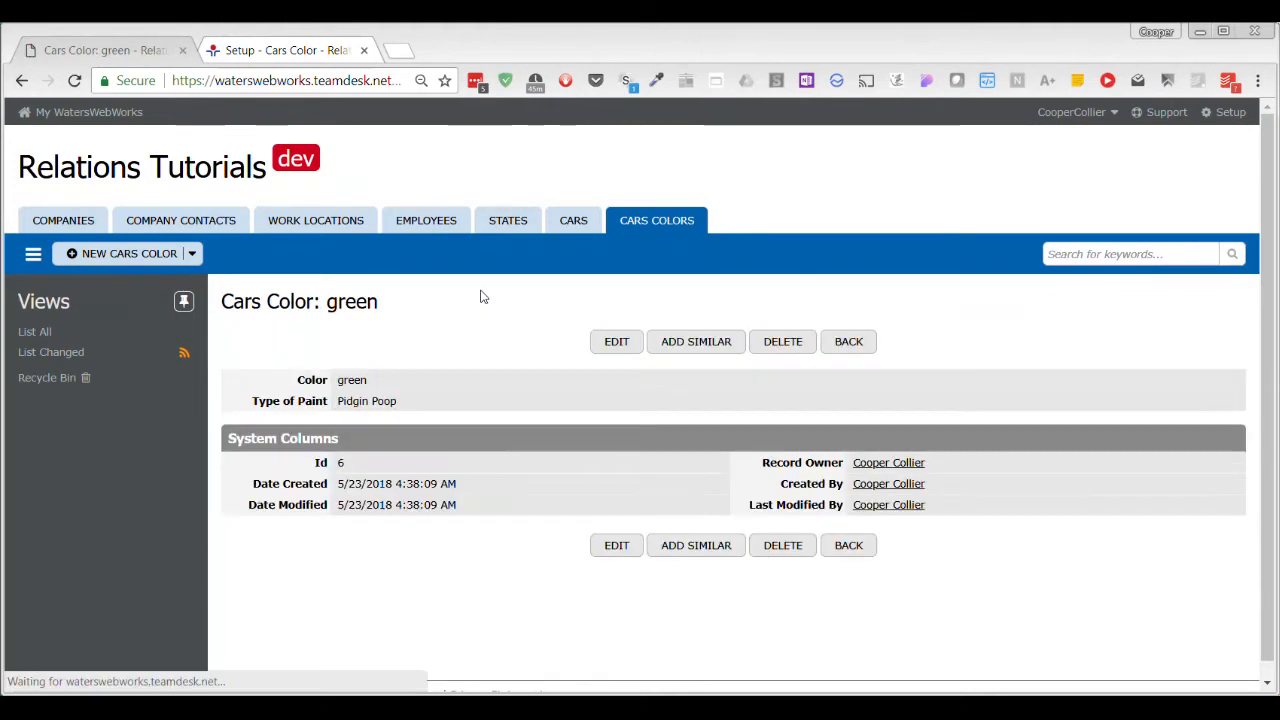
click(848, 545)
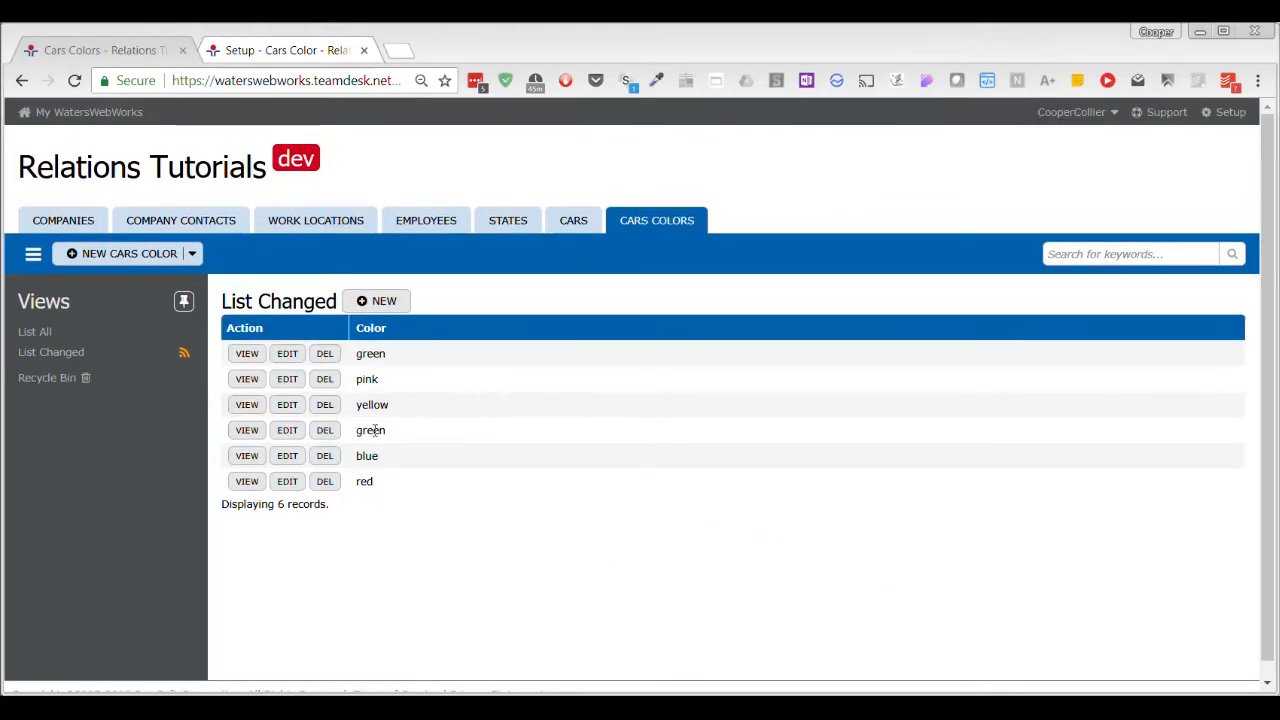
click(381, 330)
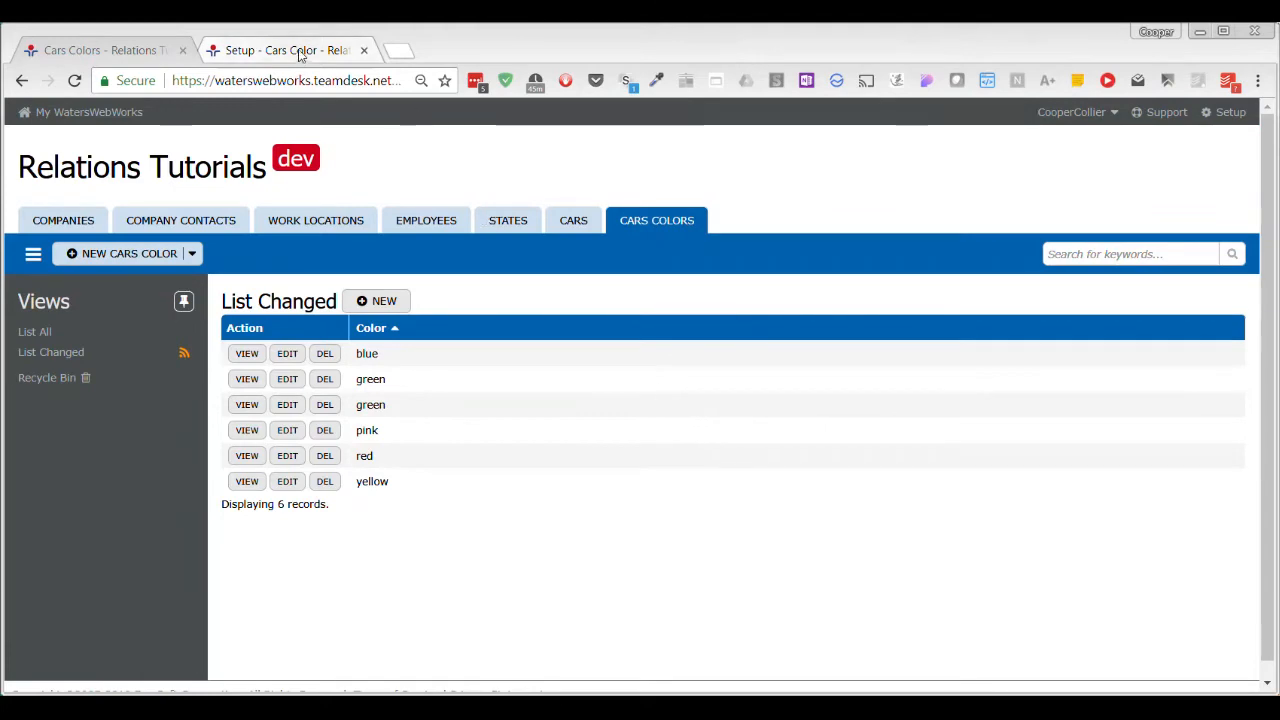
Add Type of Paint after Color in the Cars Colors default view columns, save, and return to the records list.
click(145, 51)
scroll(660, 427, up, 3)
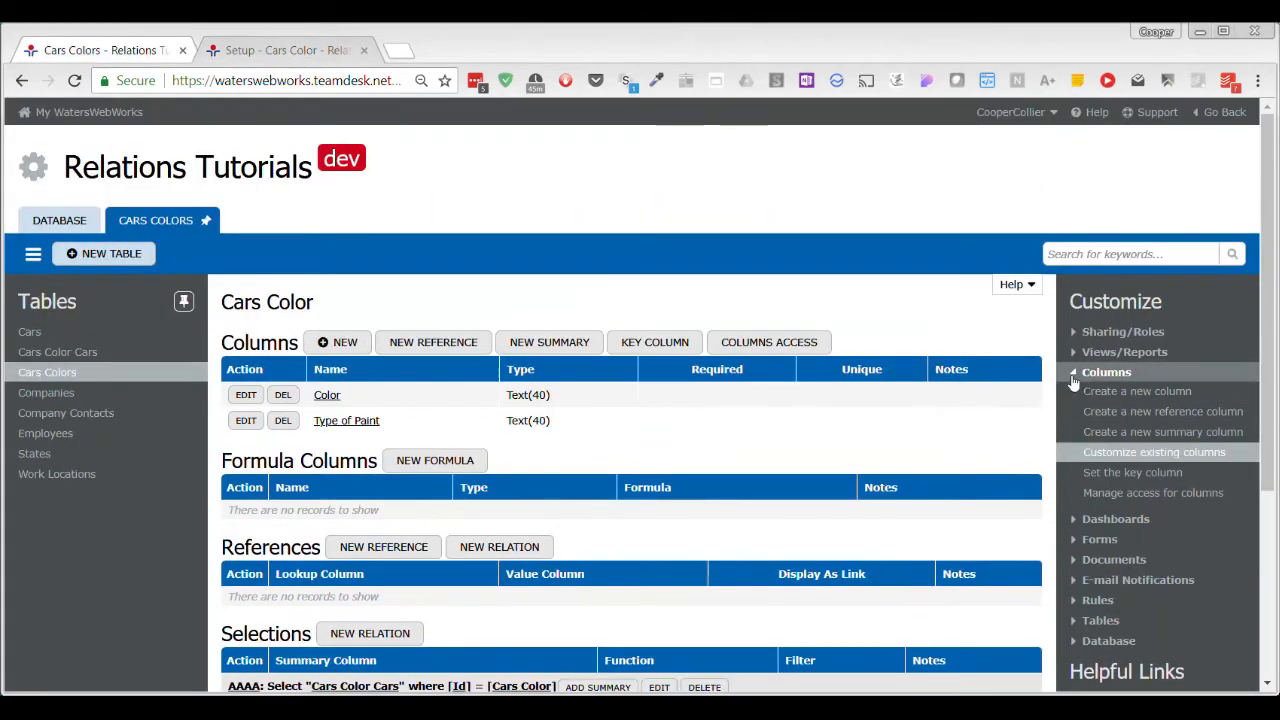
click(1072, 358)
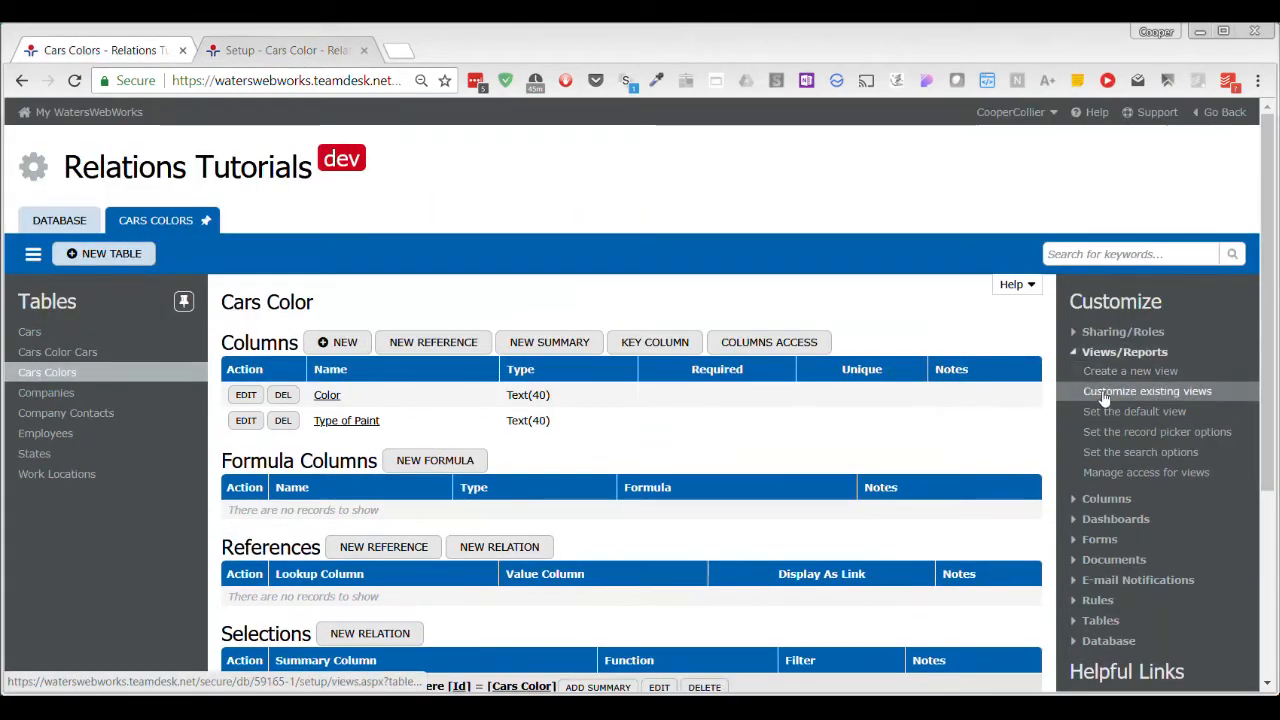
click(1138, 395)
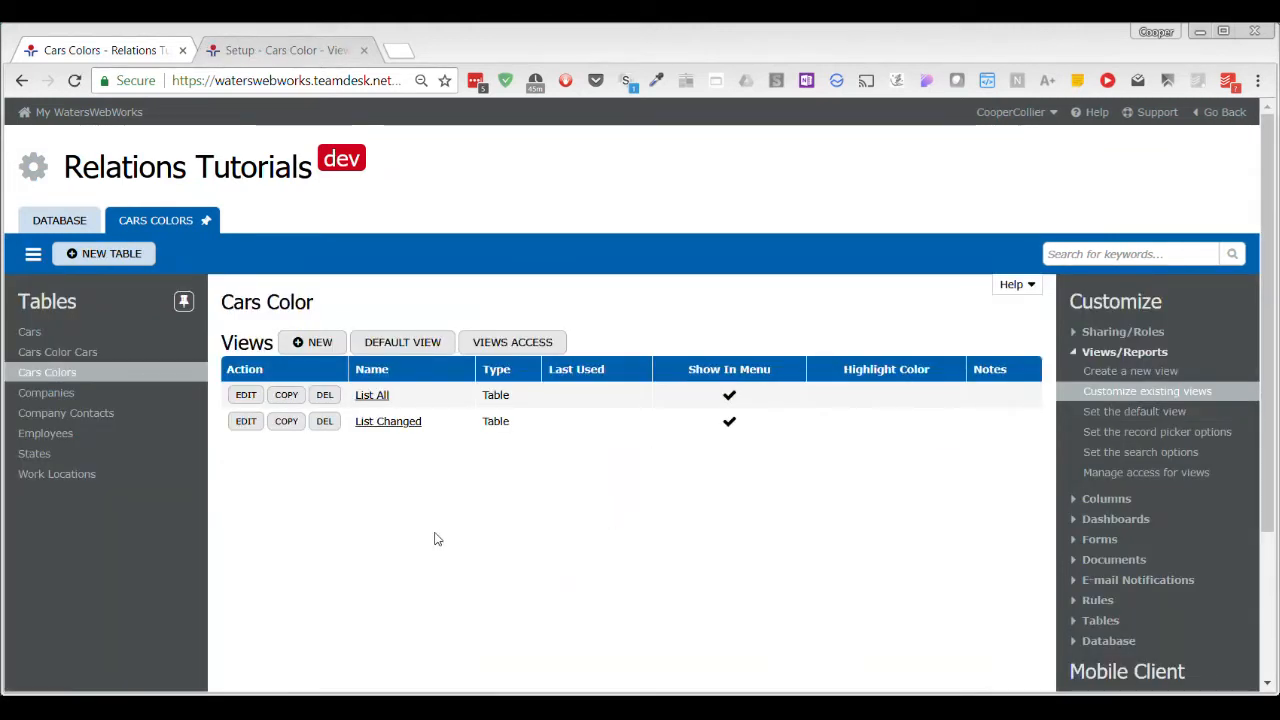
click(1150, 413)
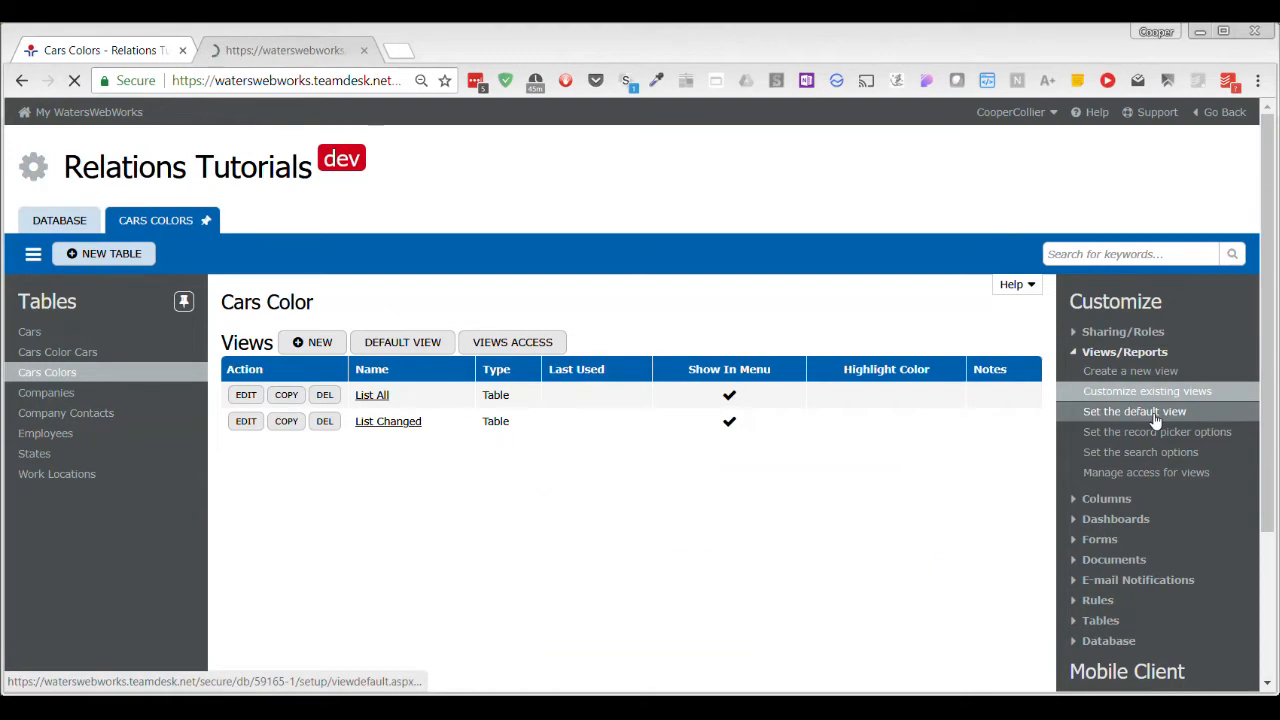
scroll(760, 360, down, 3)
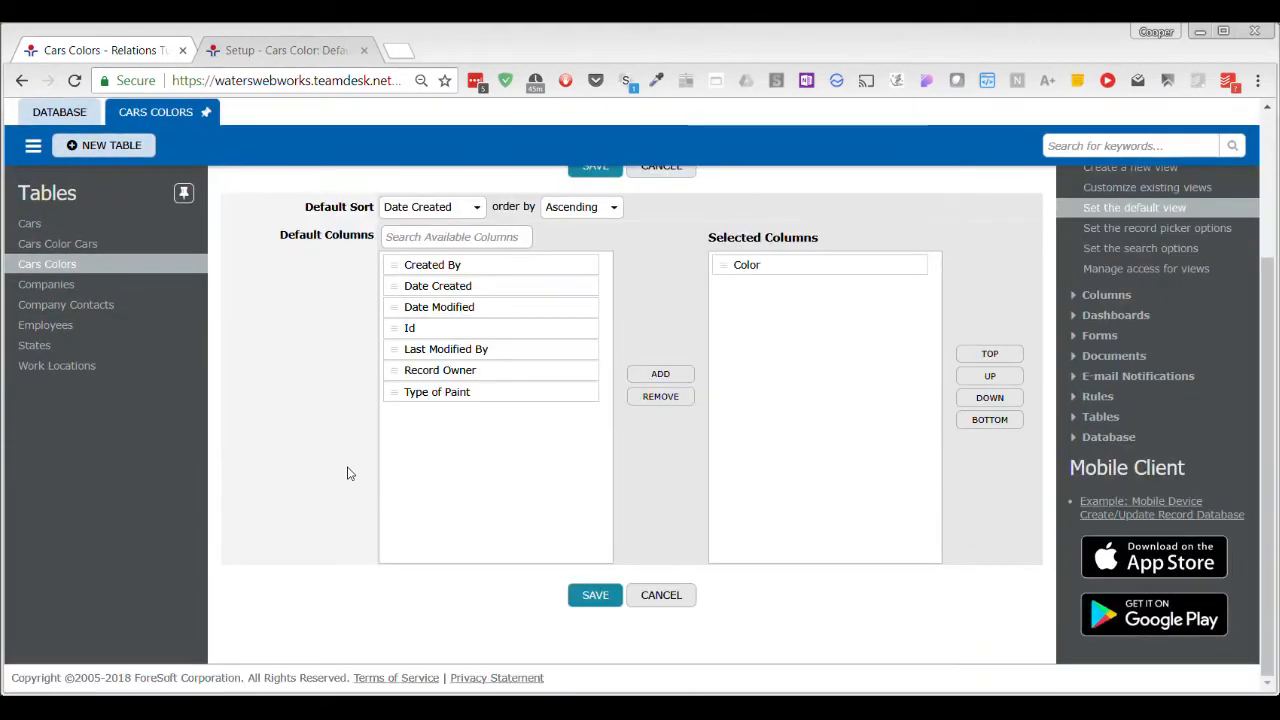
click(465, 392)
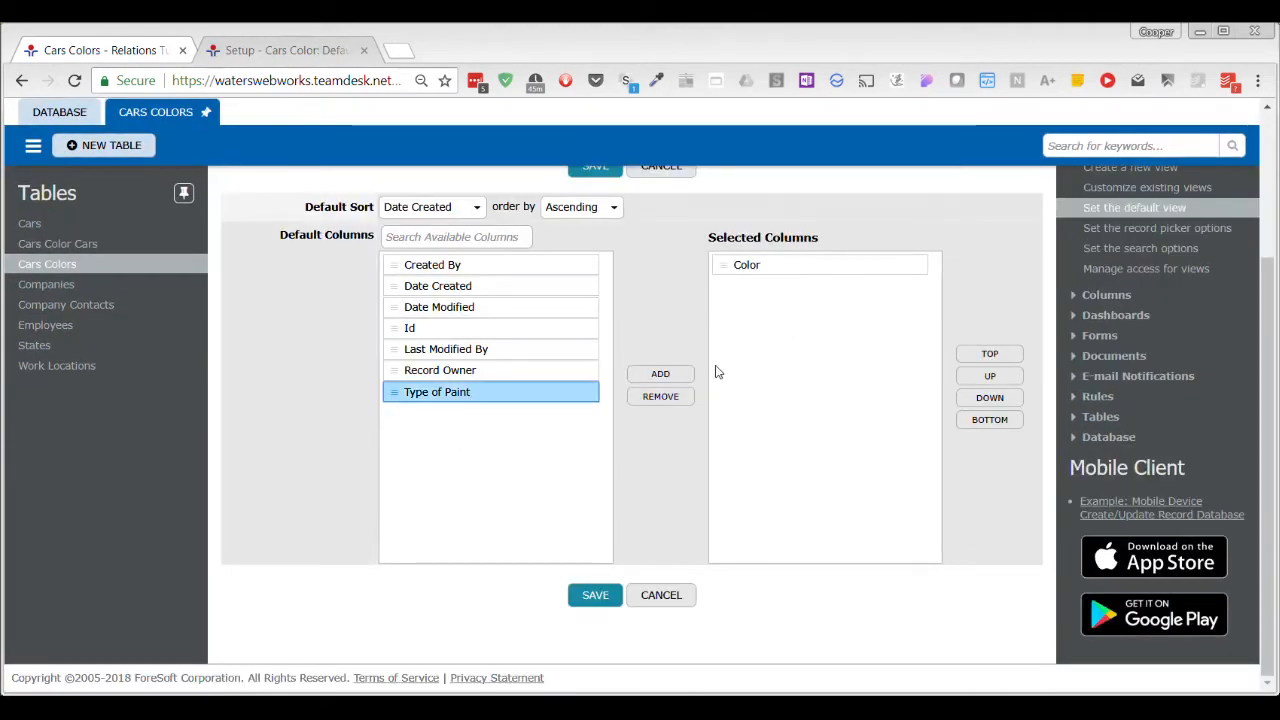
click(660, 373)
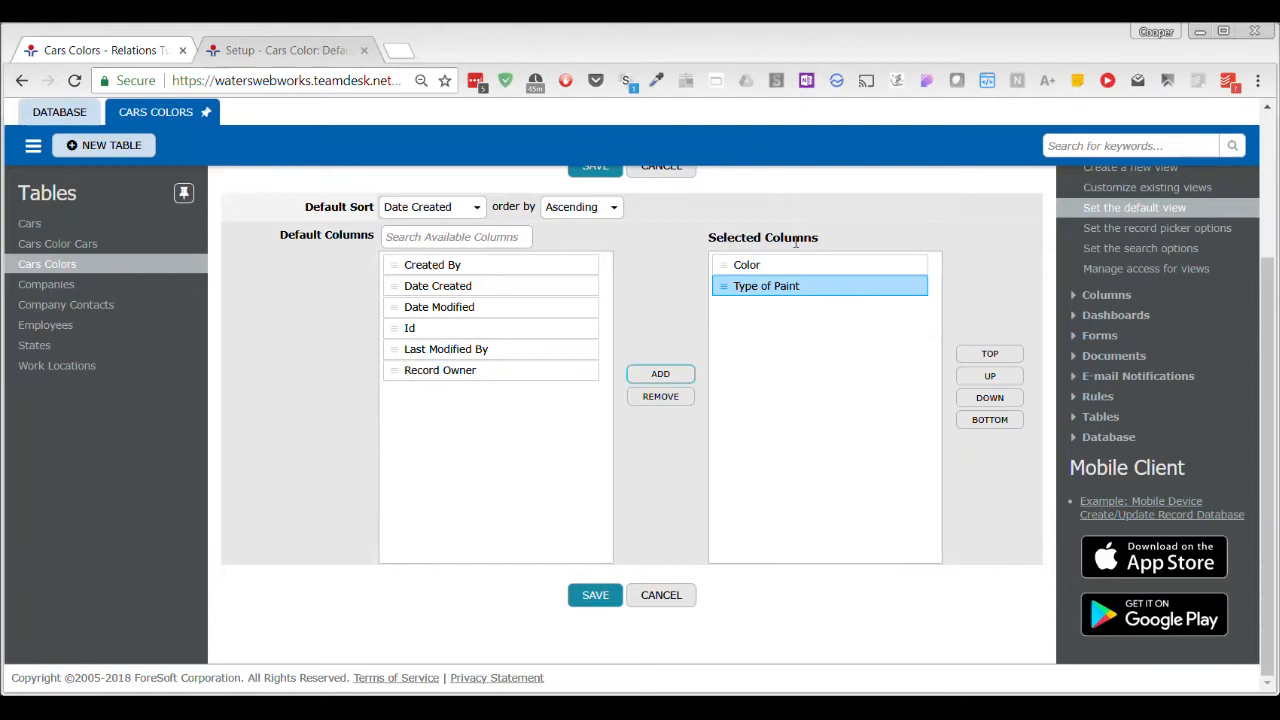
click(595, 595)
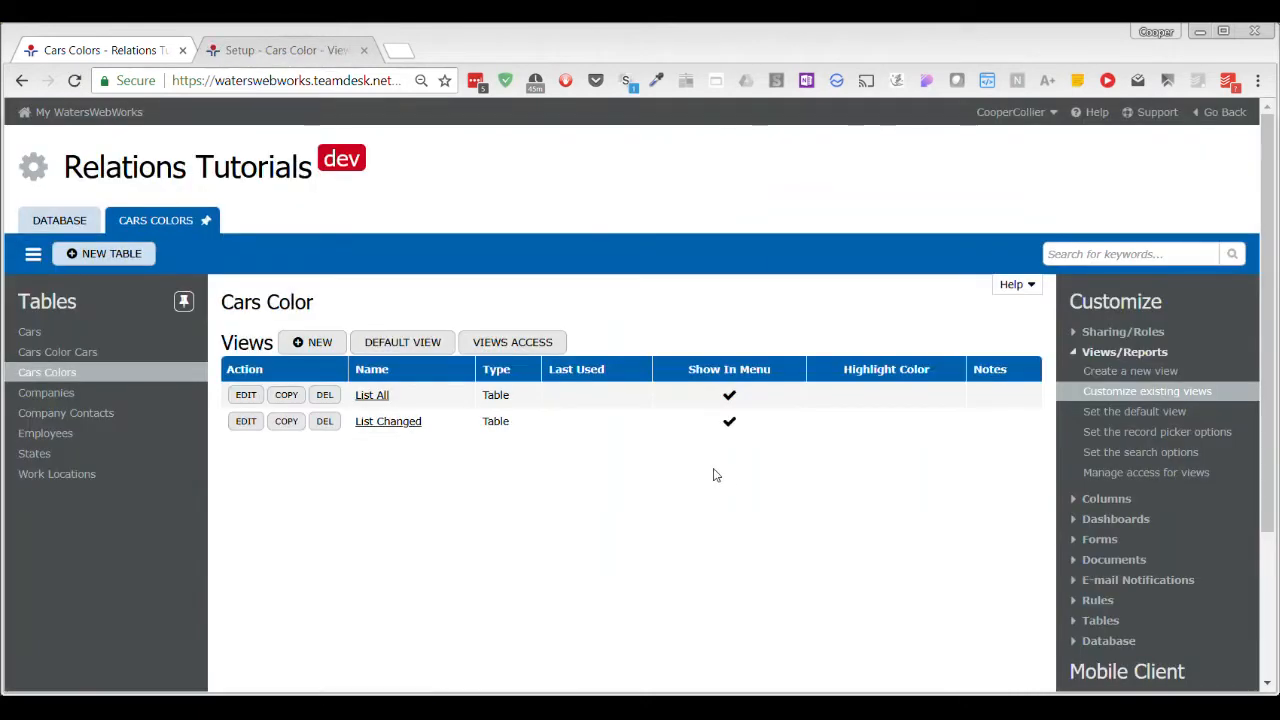
key(ctrl+Tab)
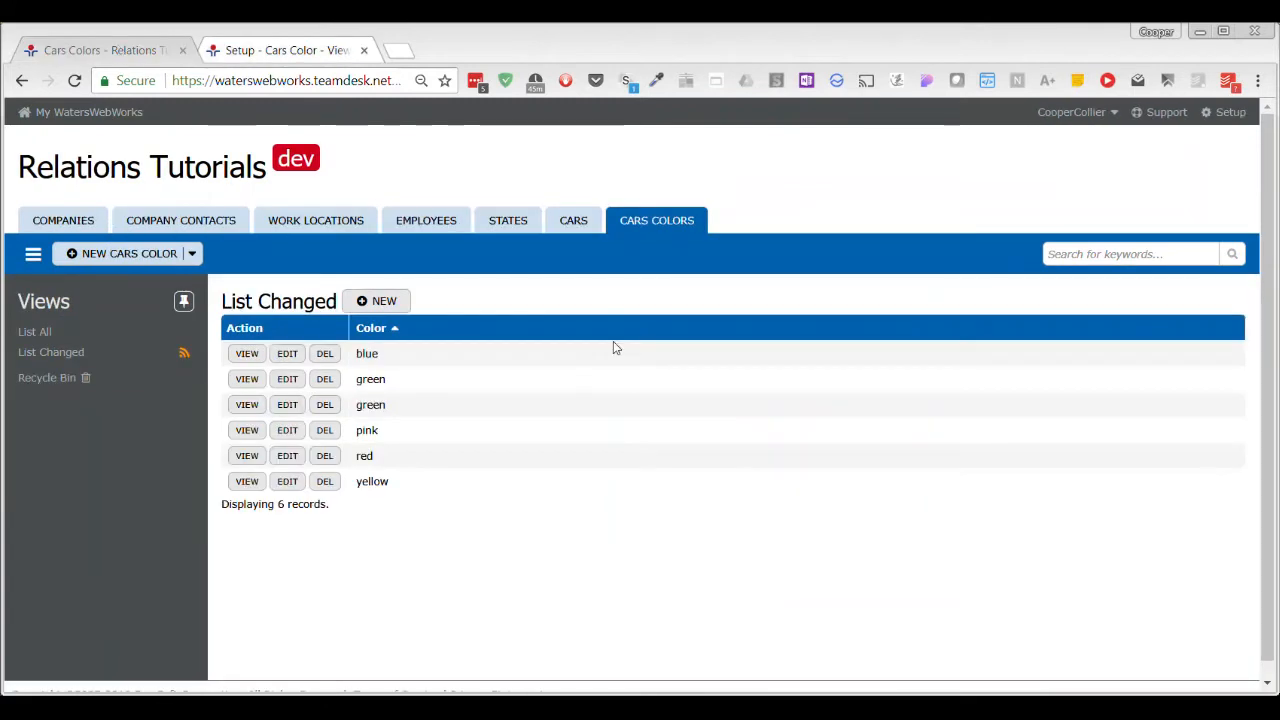
Refresh the Cars Colors list, set the red record's Type of Paint to Water, and save it.
key(F5)
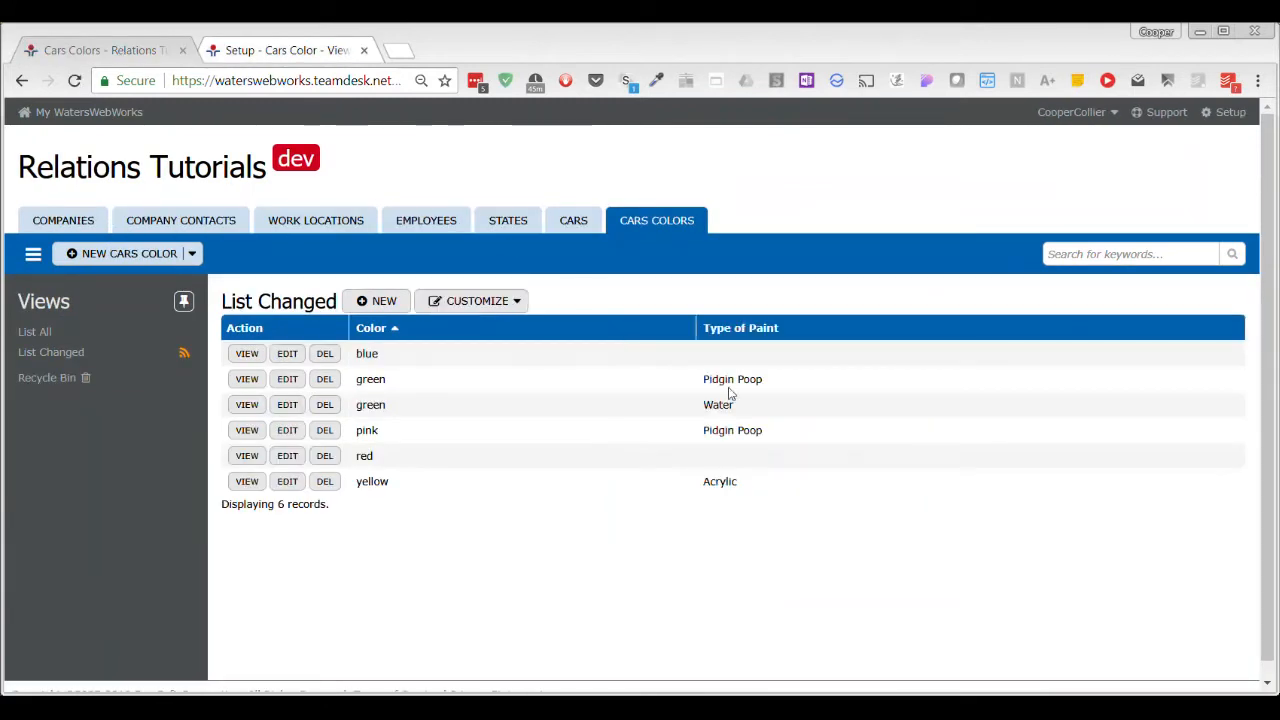
click(287, 455)
click(407, 416)
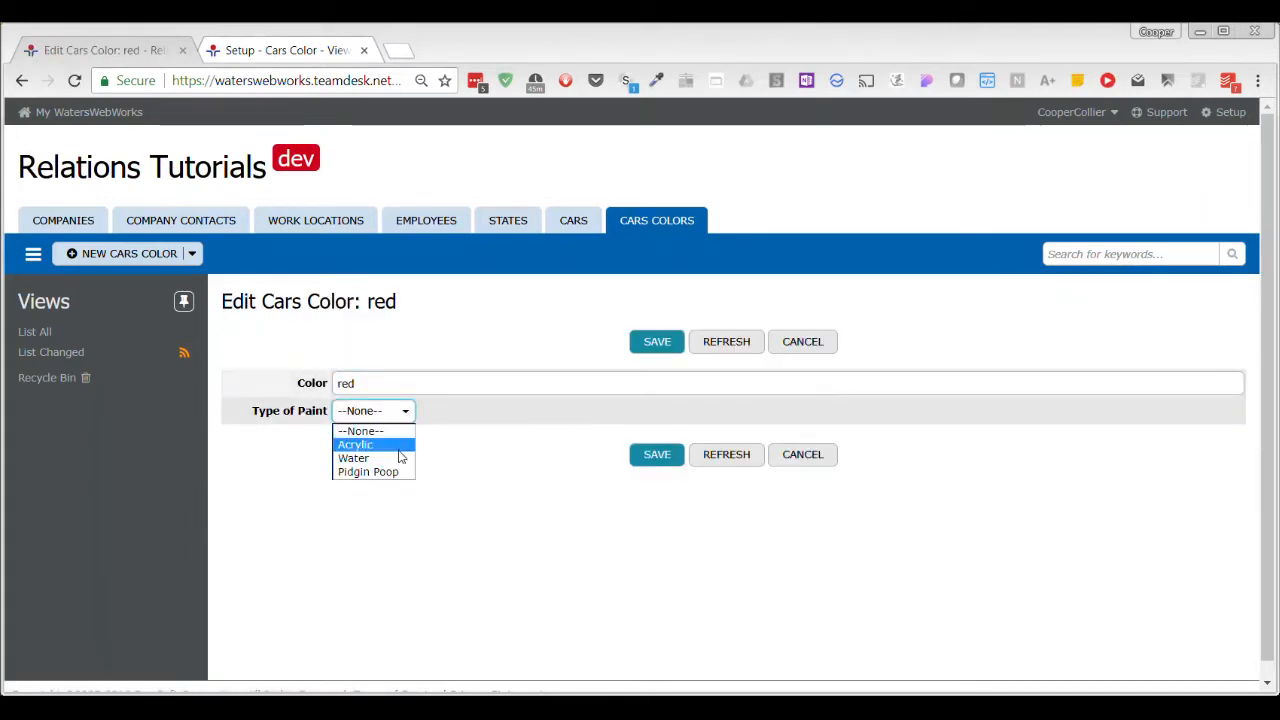
click(365, 453)
click(630, 457)
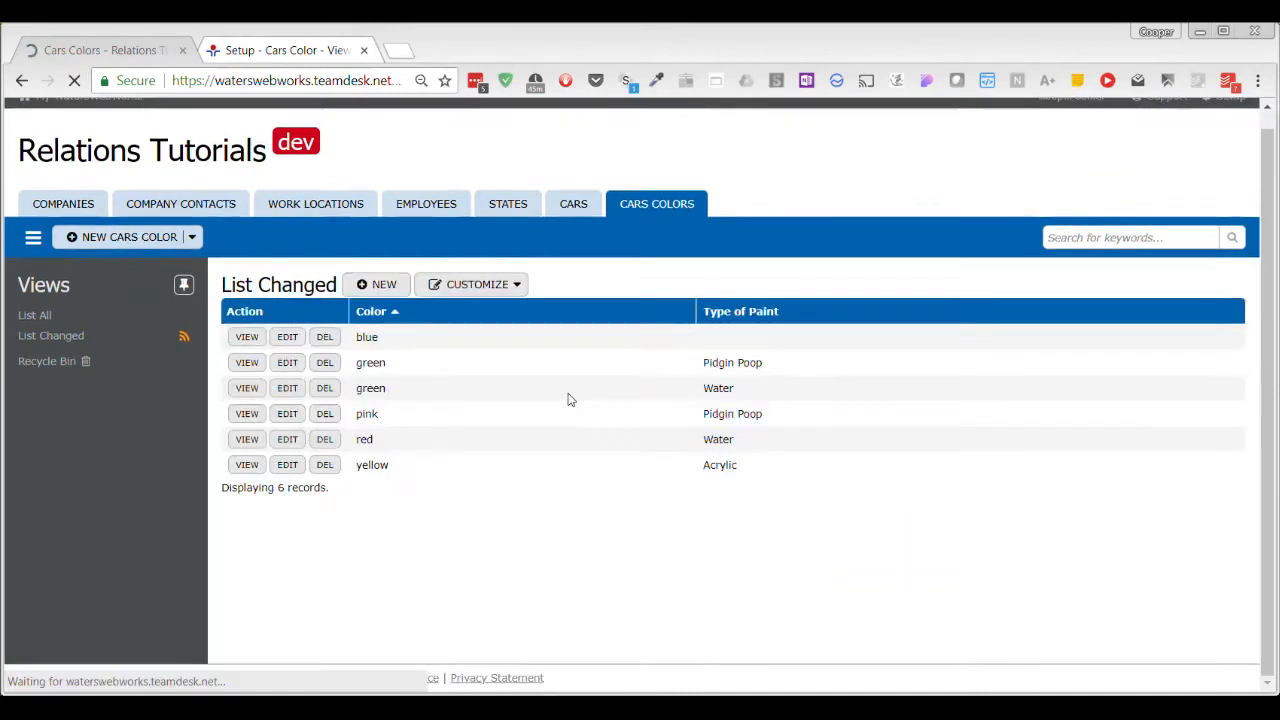
Set the blue Cars Color record's Type of Paint to Acrylic and save it.
click(282, 359)
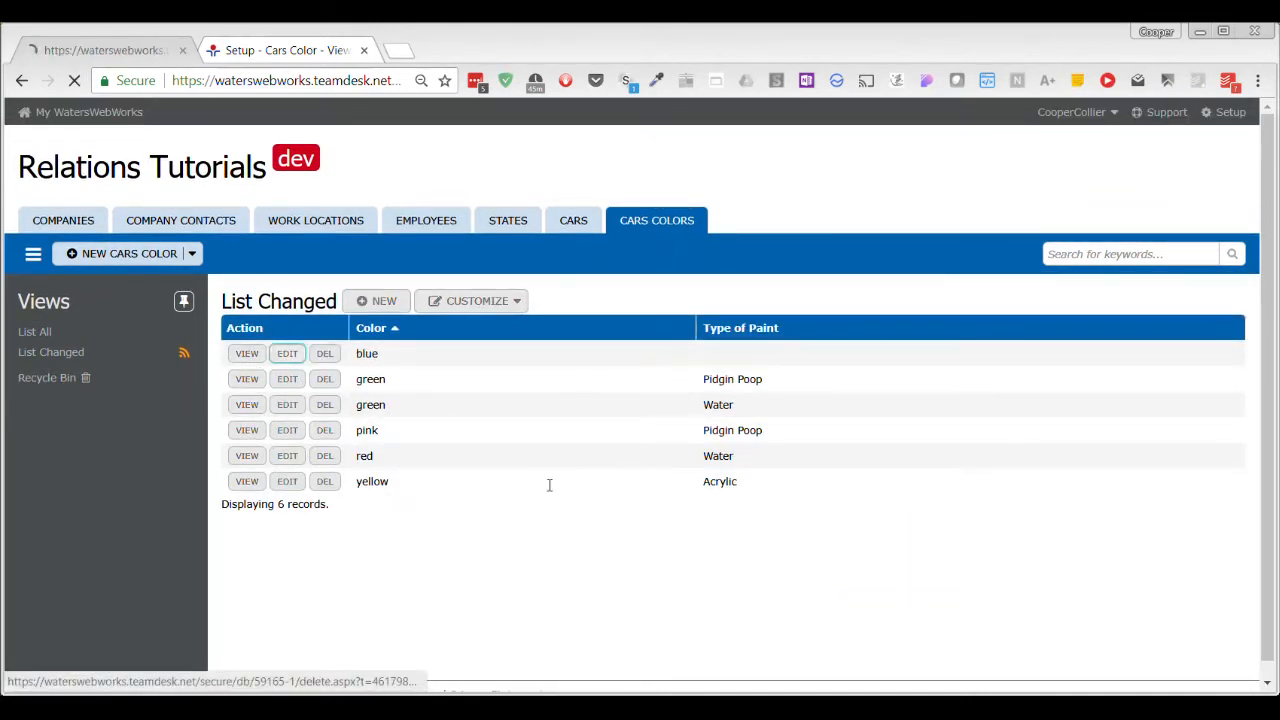
click(371, 414)
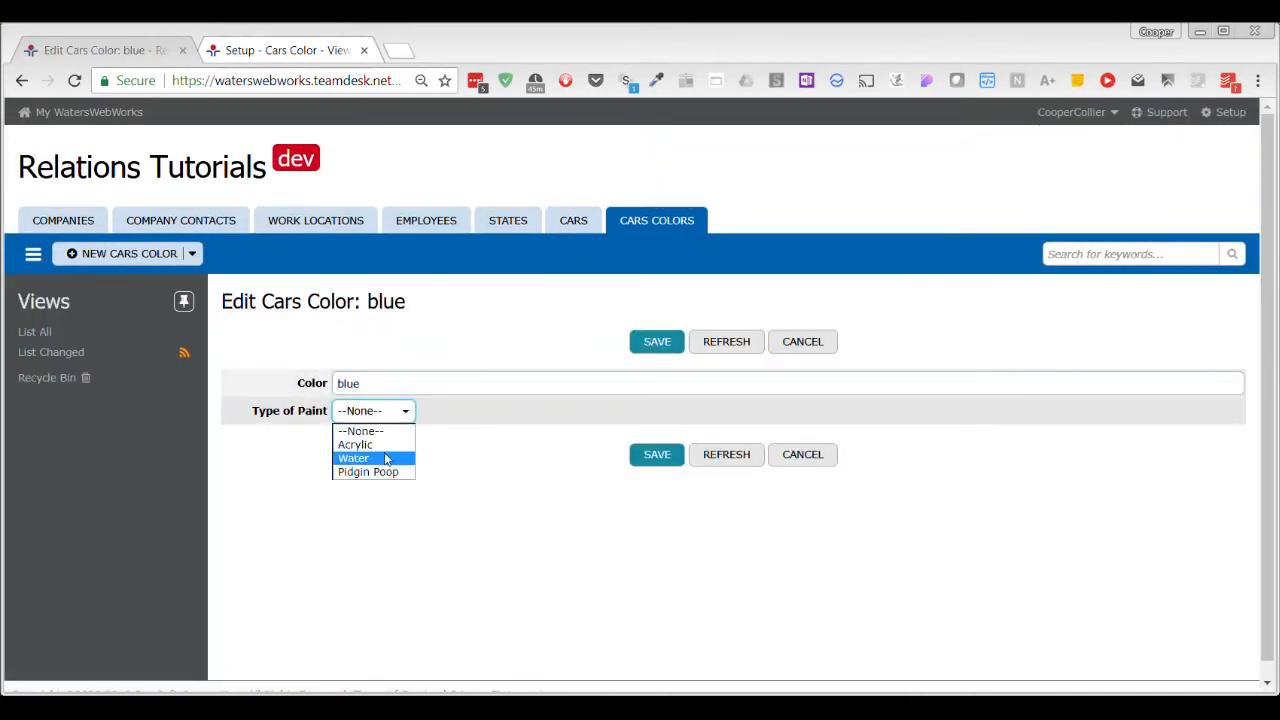
click(358, 444)
click(650, 455)
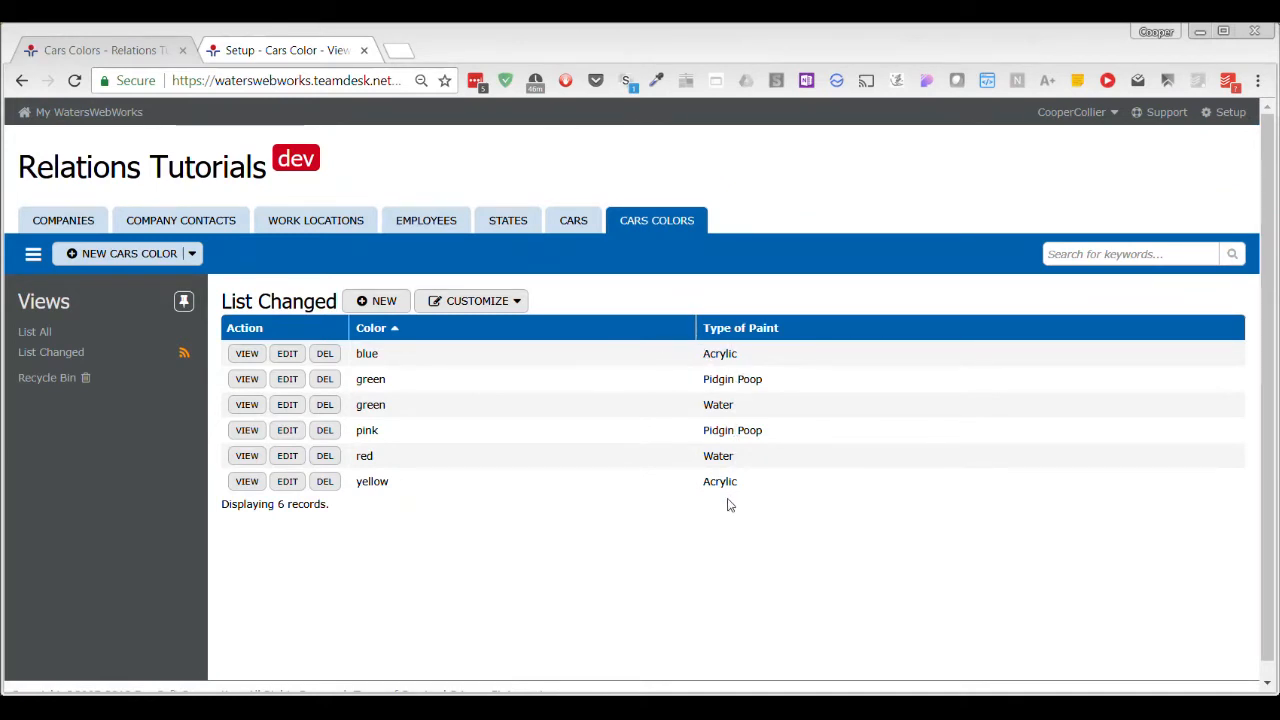
View the Pinto record in the Cars table and return to the list.
click(565, 232)
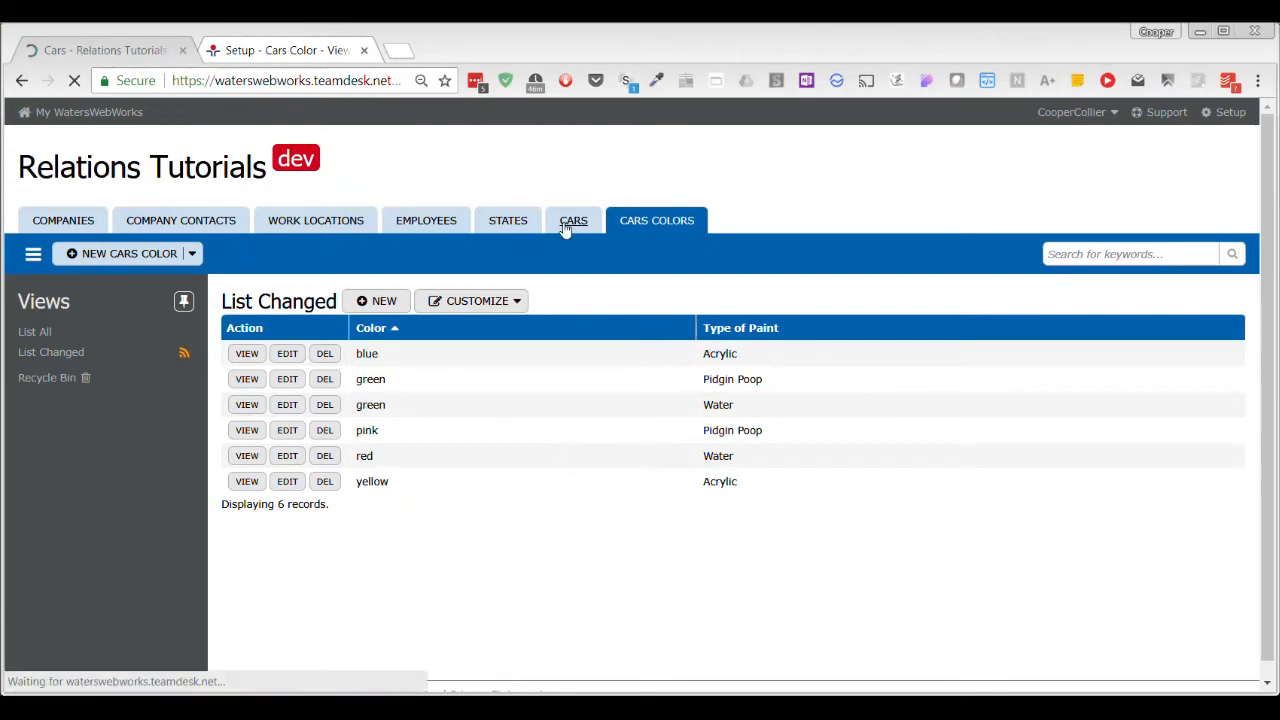
click(250, 356)
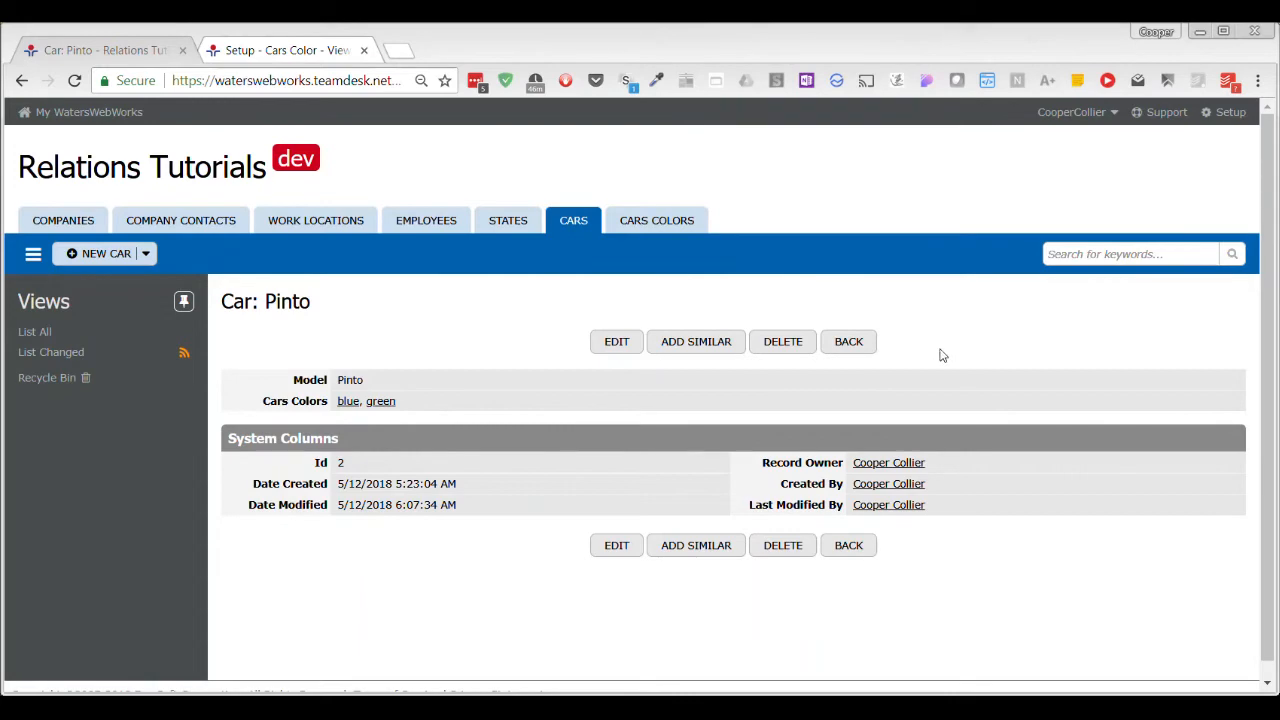
click(866, 348)
In setup, open the BBB relation to Cars Color Cars from the Cars table's existing columns.
click(294, 50)
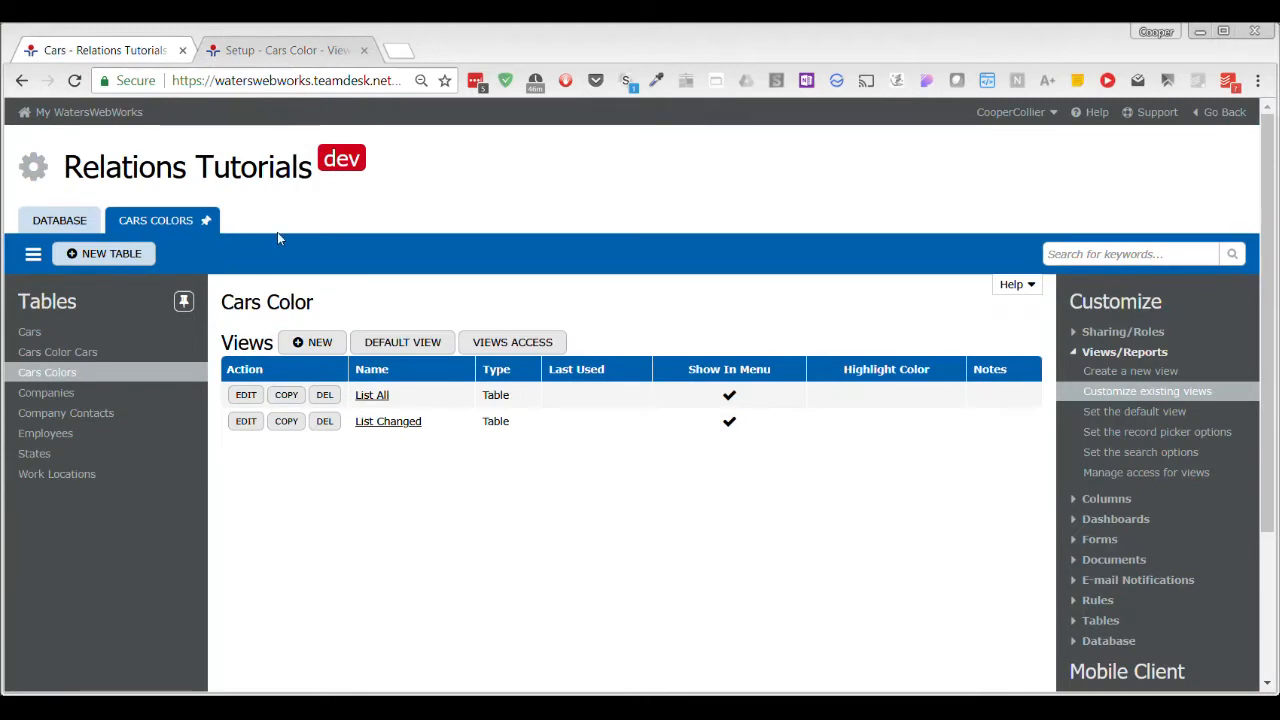
click(40, 331)
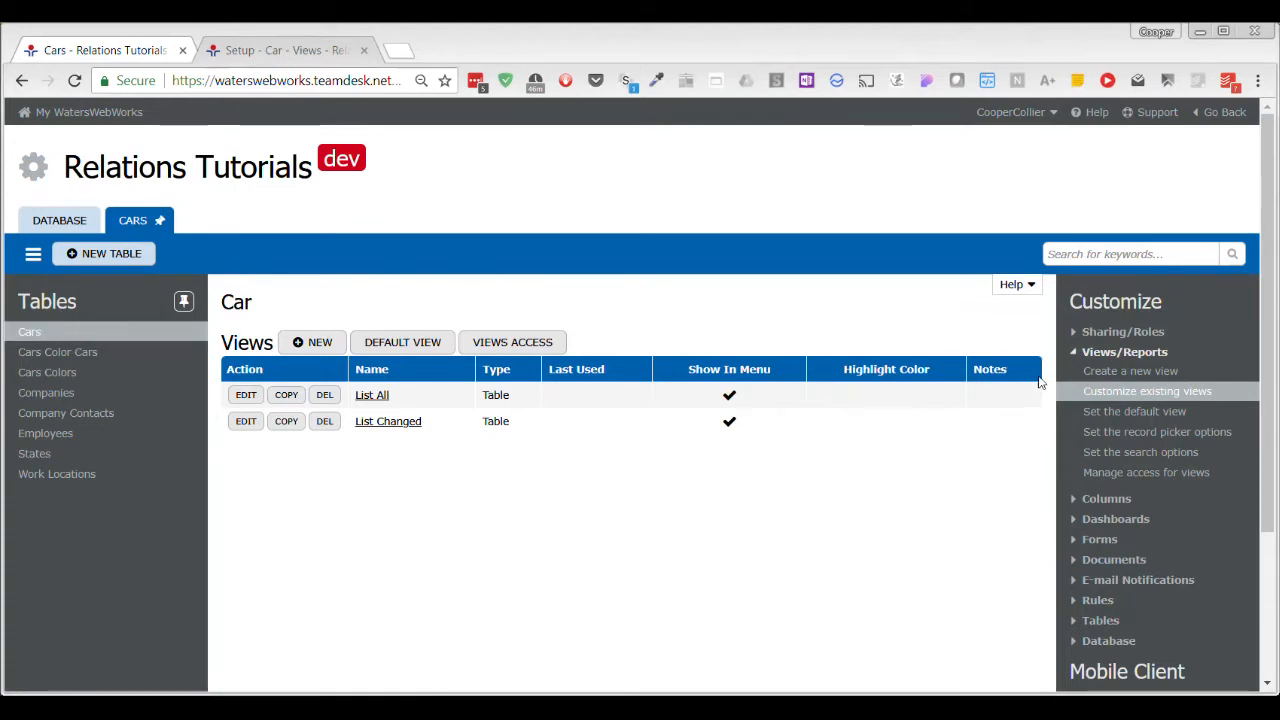
click(1105, 498)
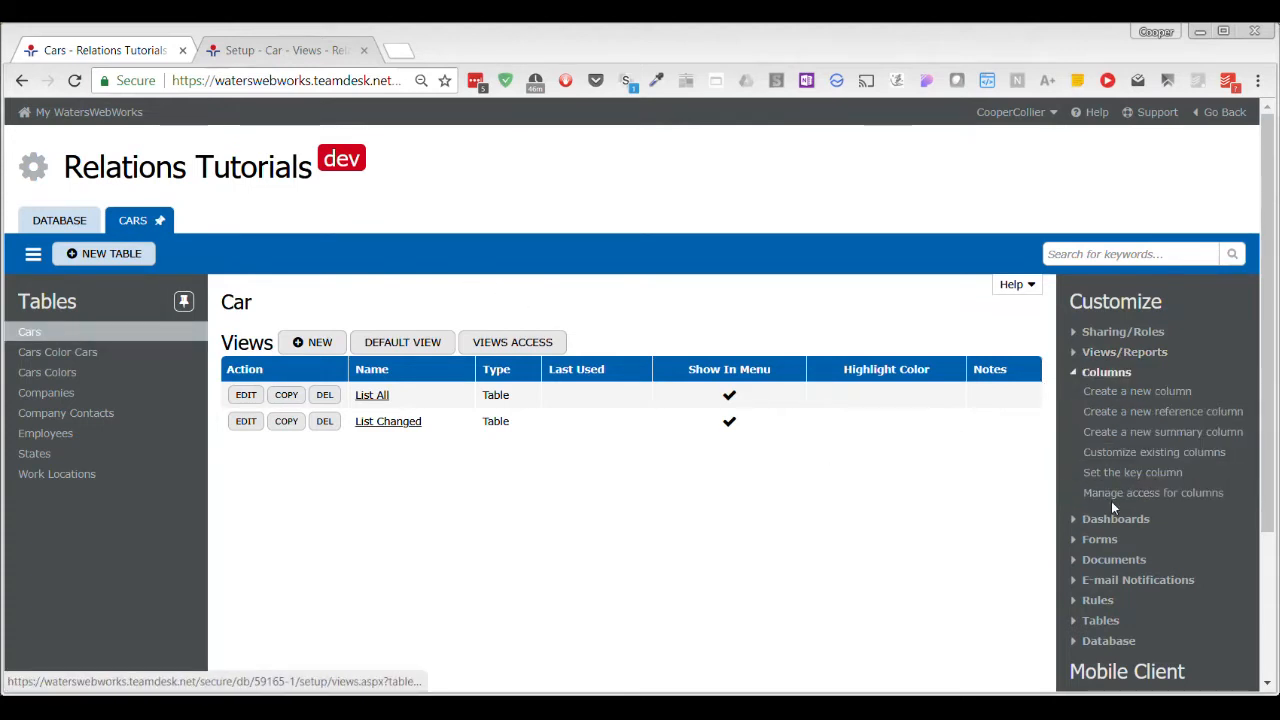
click(1188, 455)
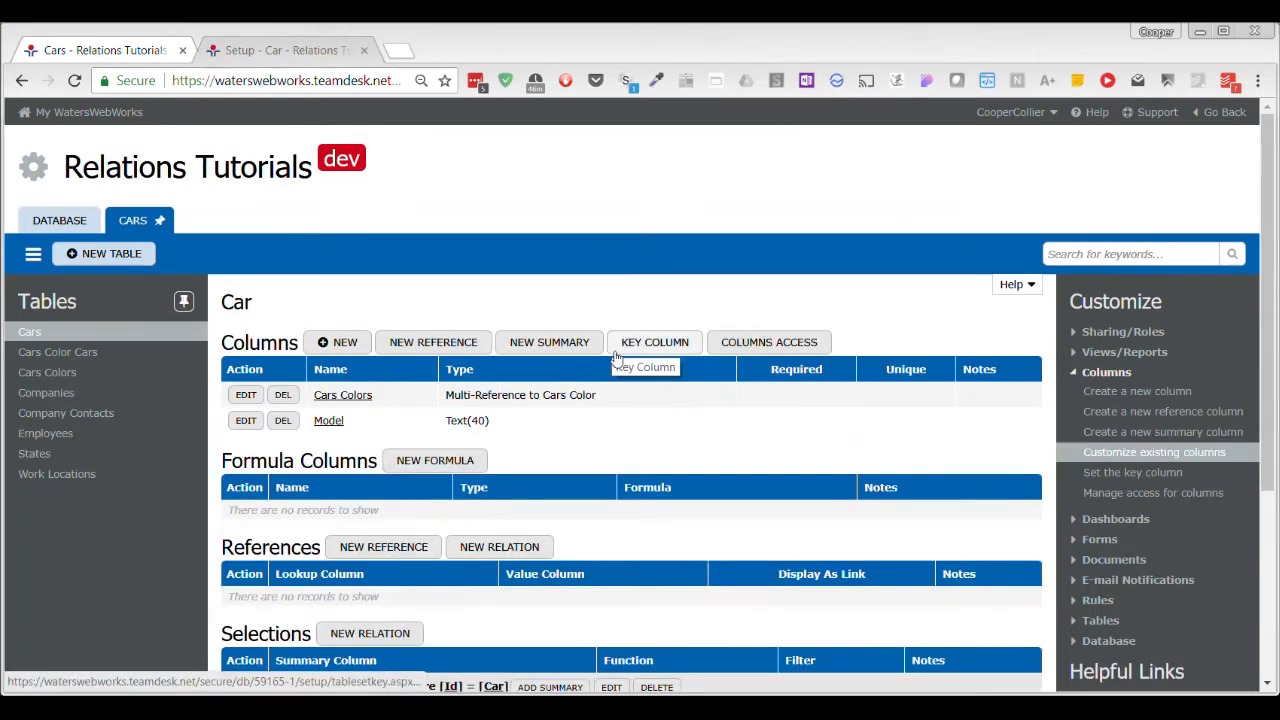
scroll(690, 530, down, 3)
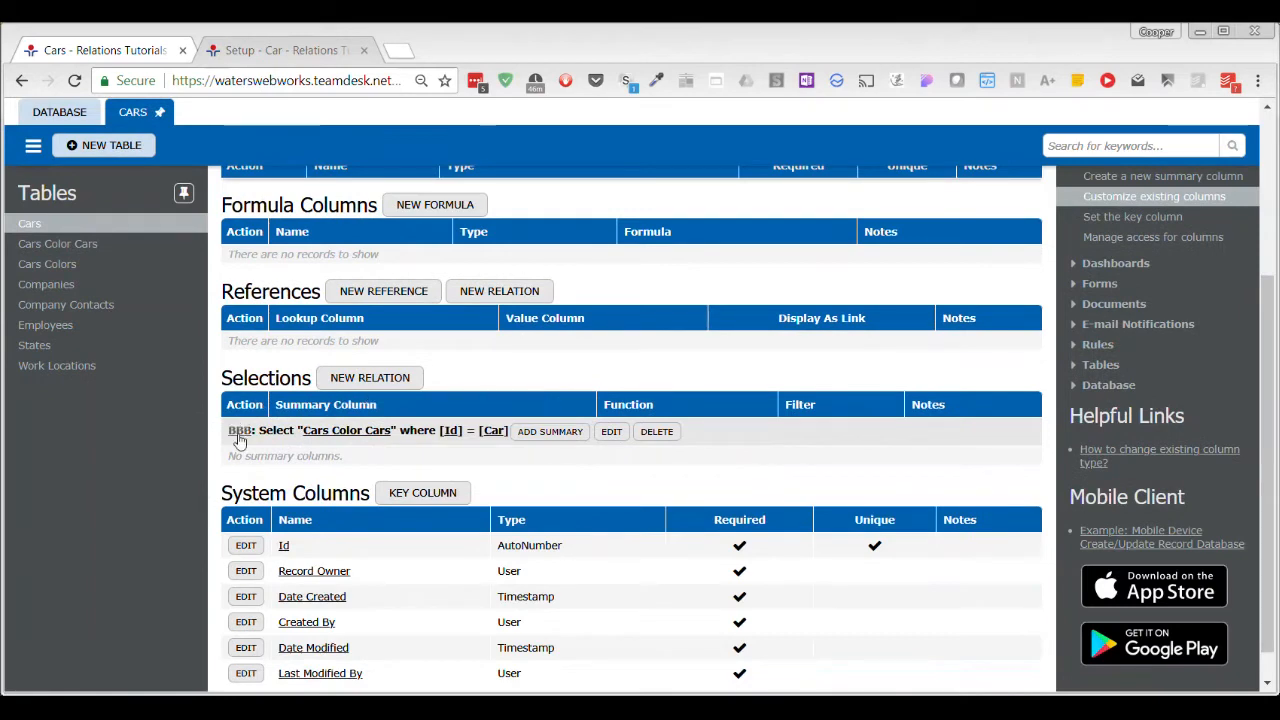
click(611, 431)
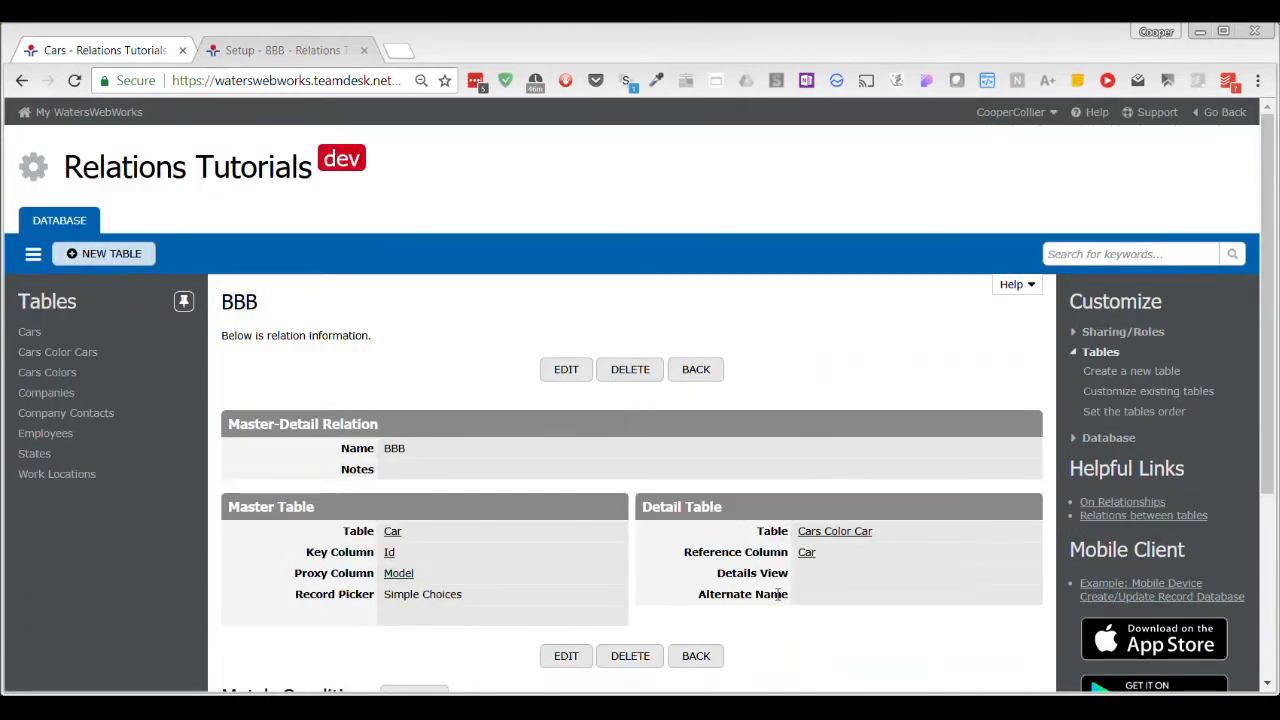
scroll(853, 576, down, 3)
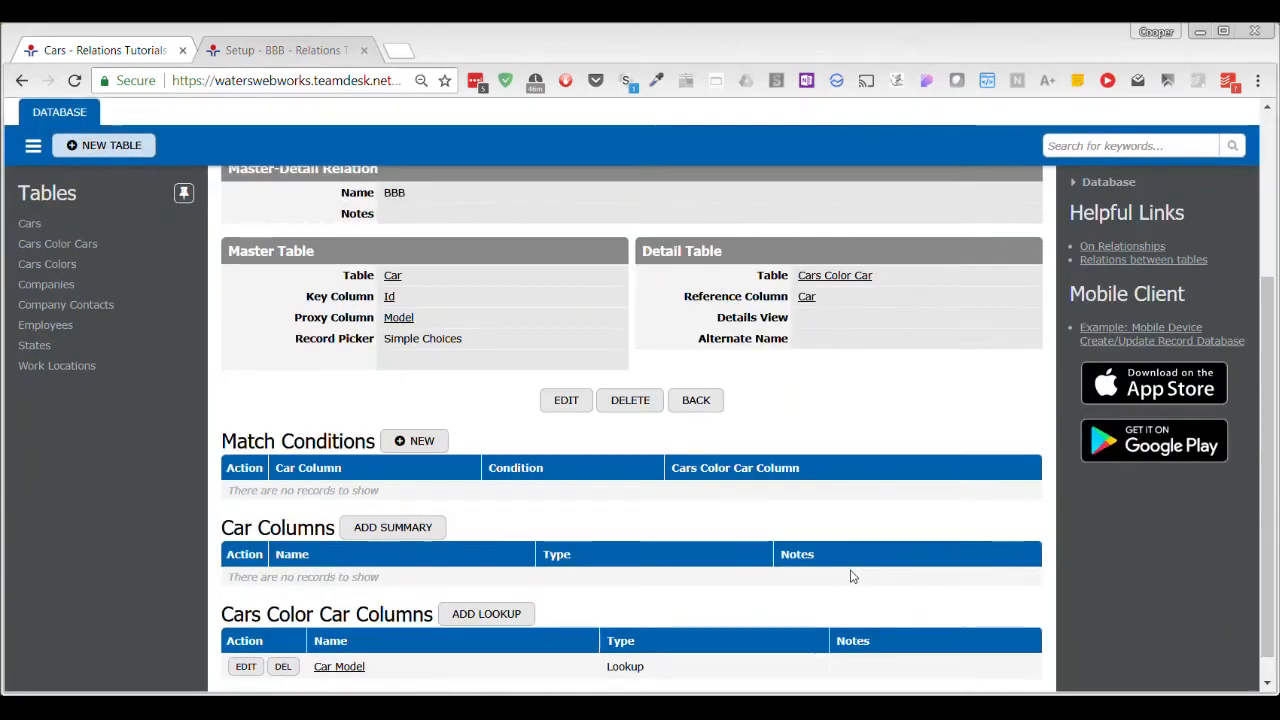
Set the BBB relation's Details View to Default View and save the relation.
click(562, 402)
scroll(775, 450, down, 2)
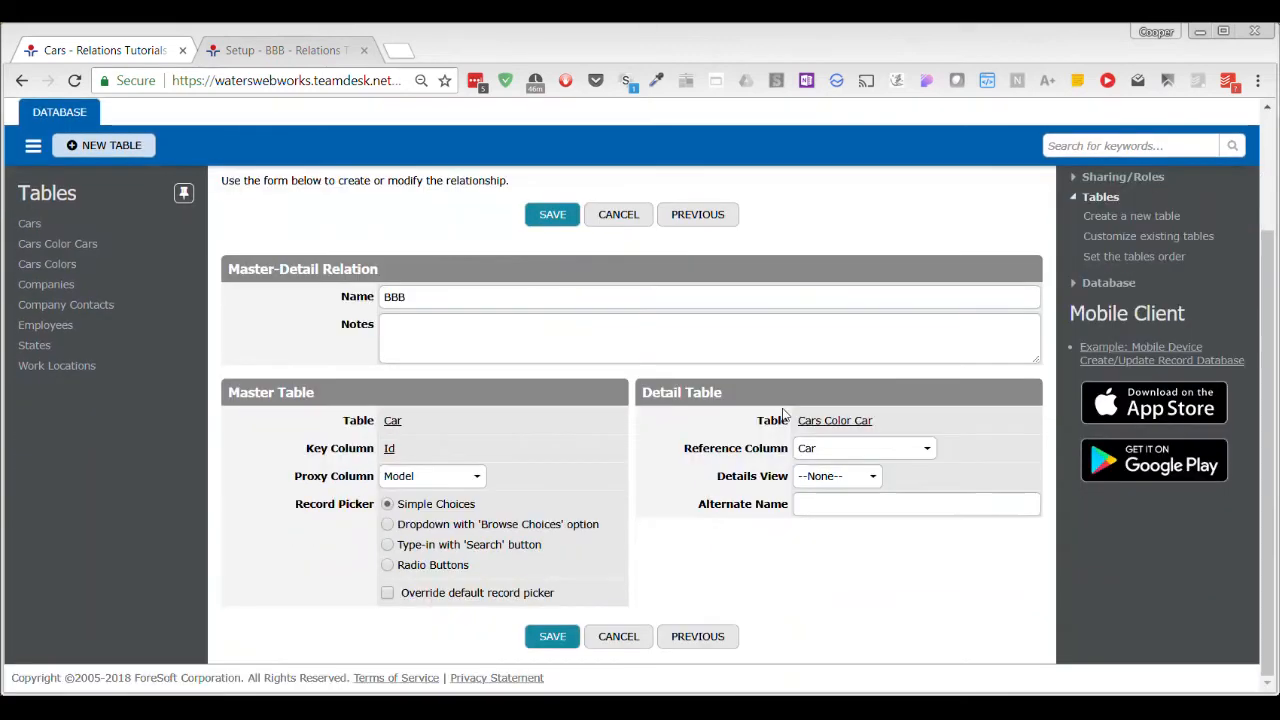
click(867, 478)
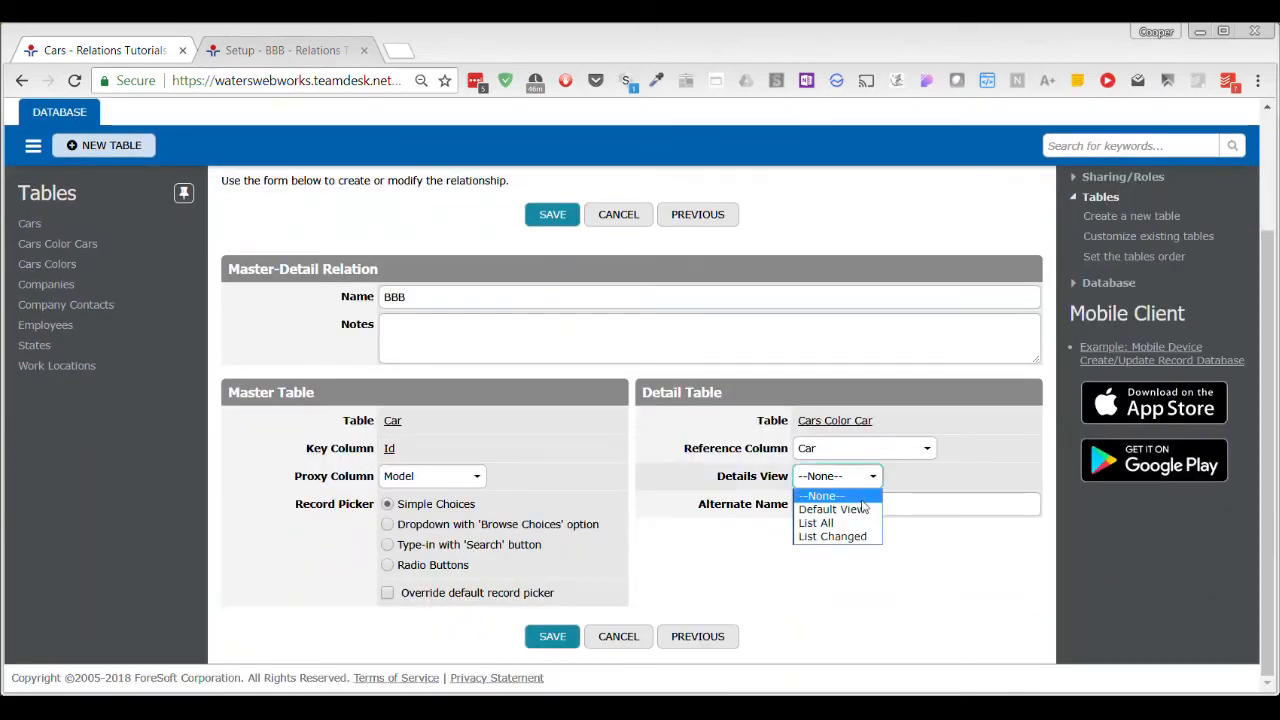
click(862, 511)
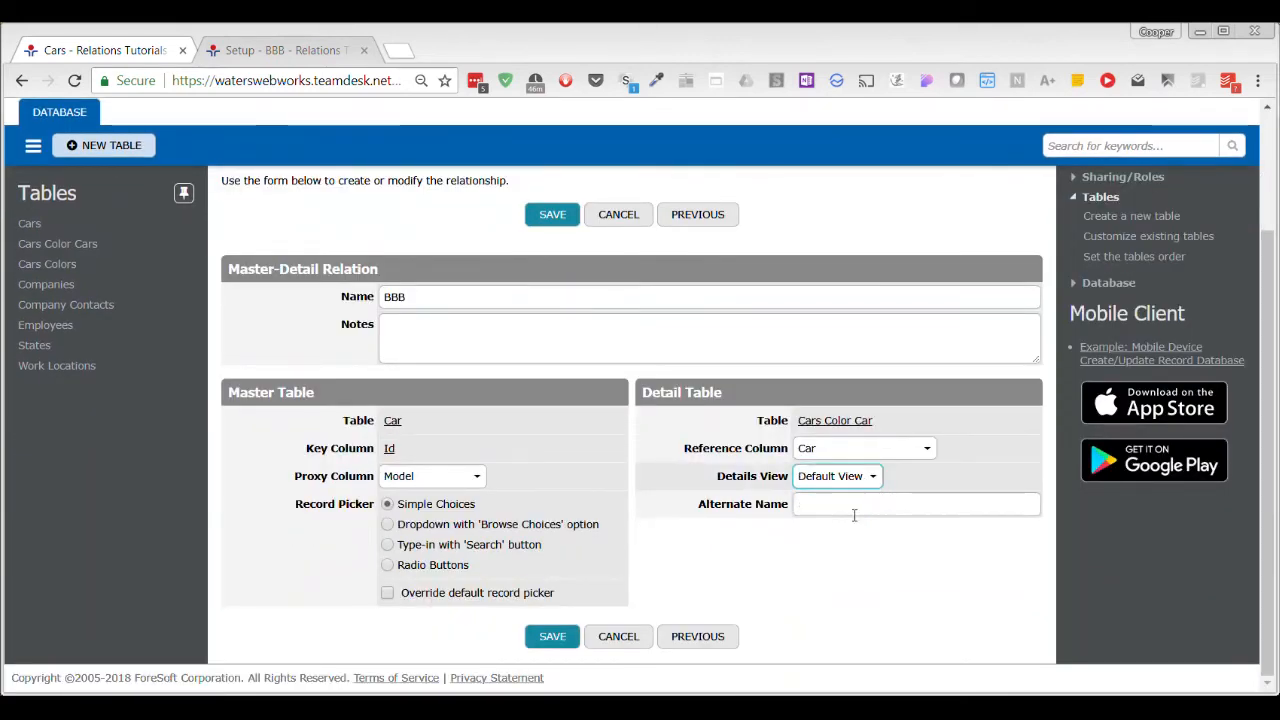
click(555, 638)
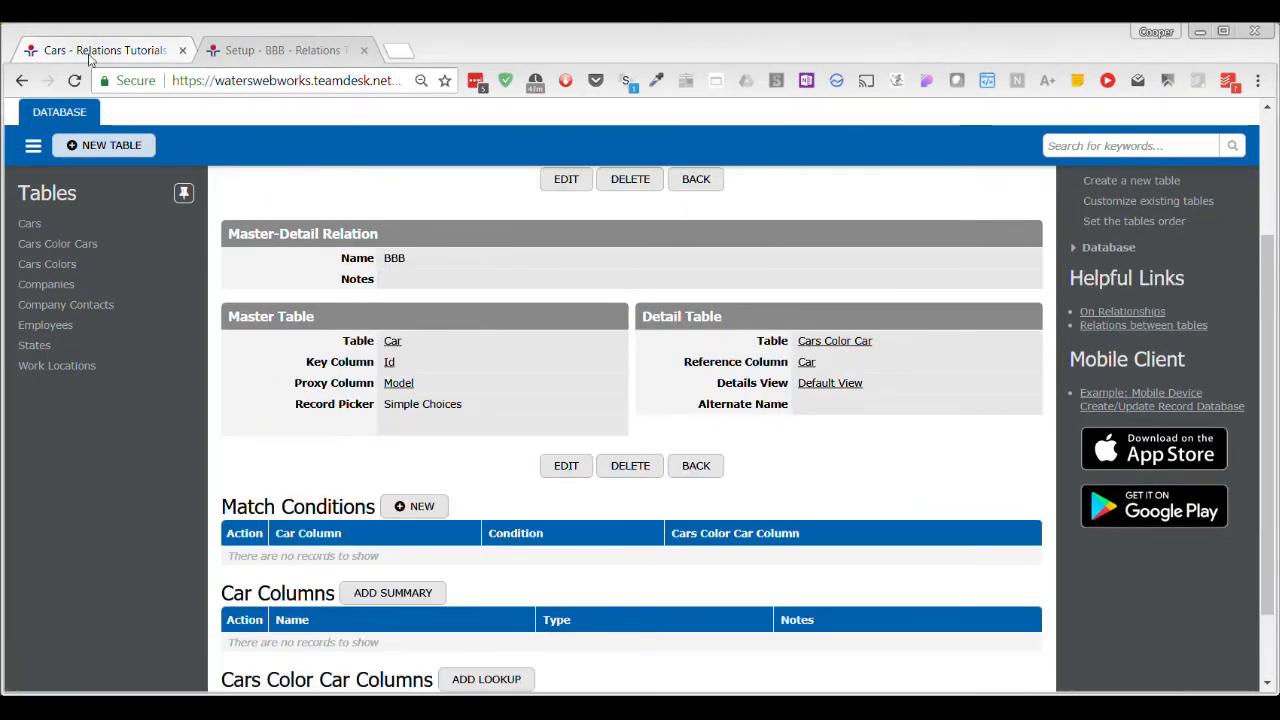
Check the Pinto car record for its related Cars Color Cars details, and return to setup.
click(280, 50)
click(251, 340)
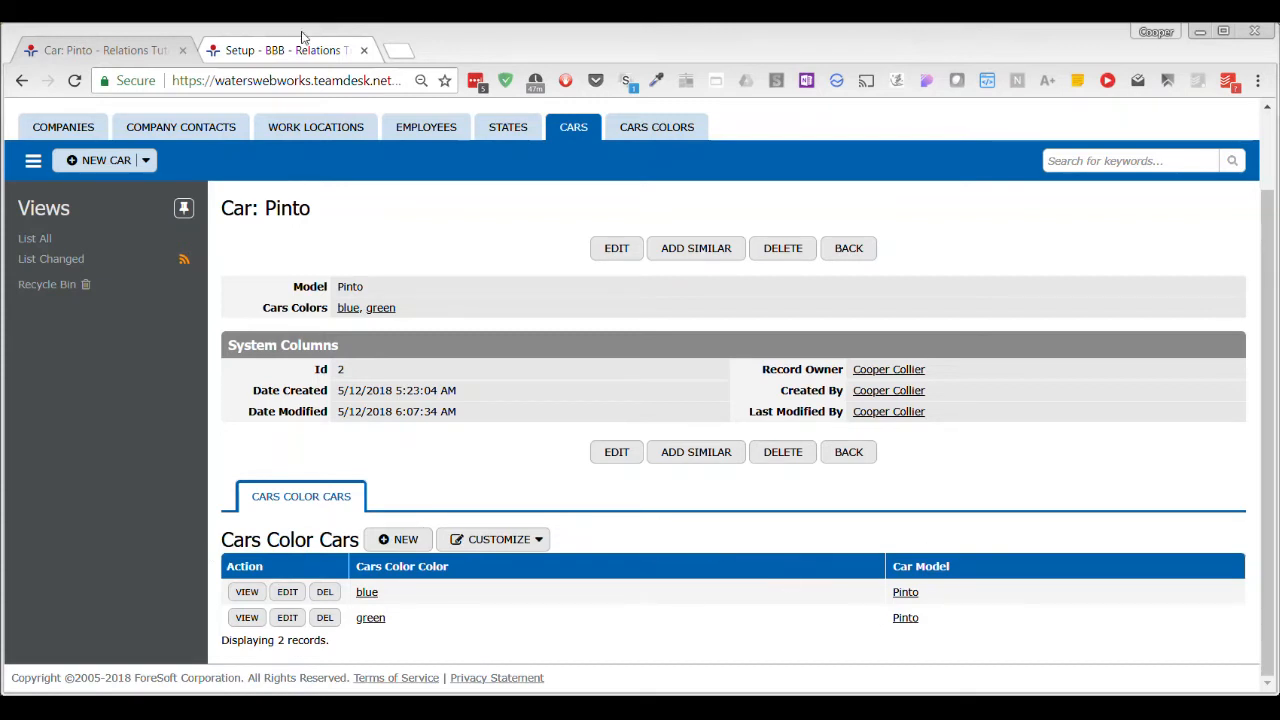
click(262, 50)
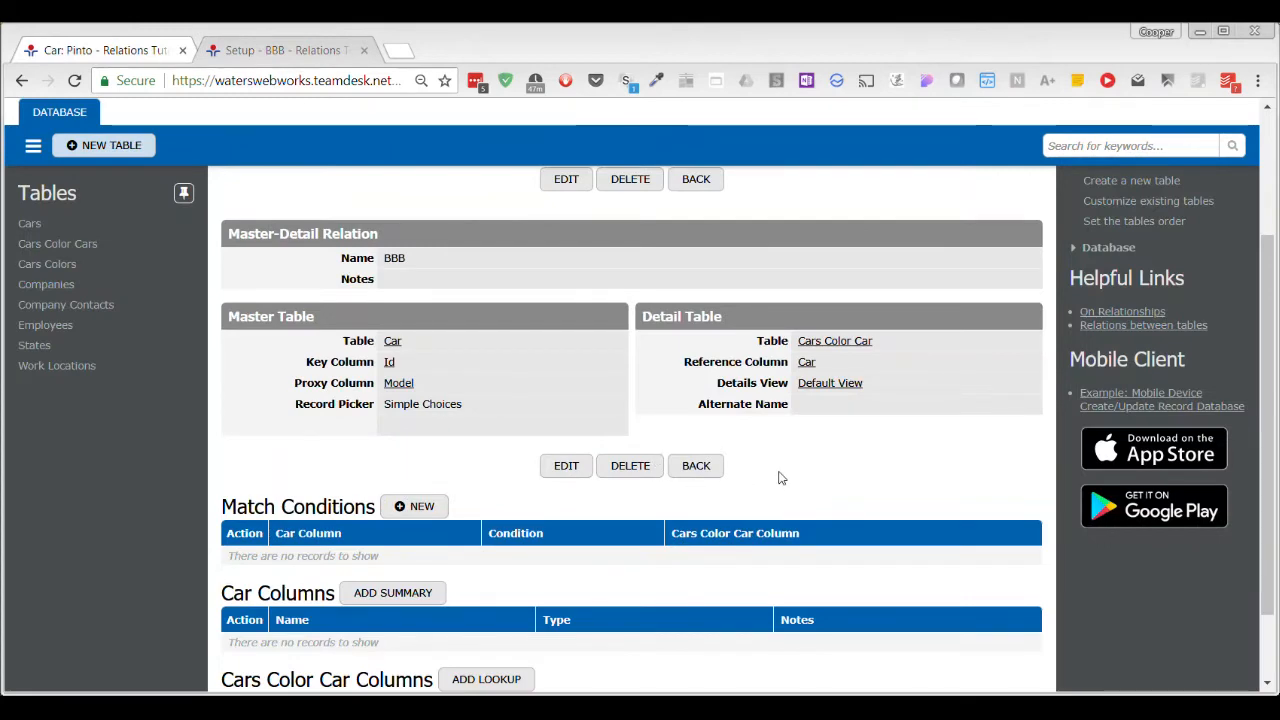
Start a copy of the List All view from the existing views of the Cars Colors table.
scroll(886, 421, up, 2)
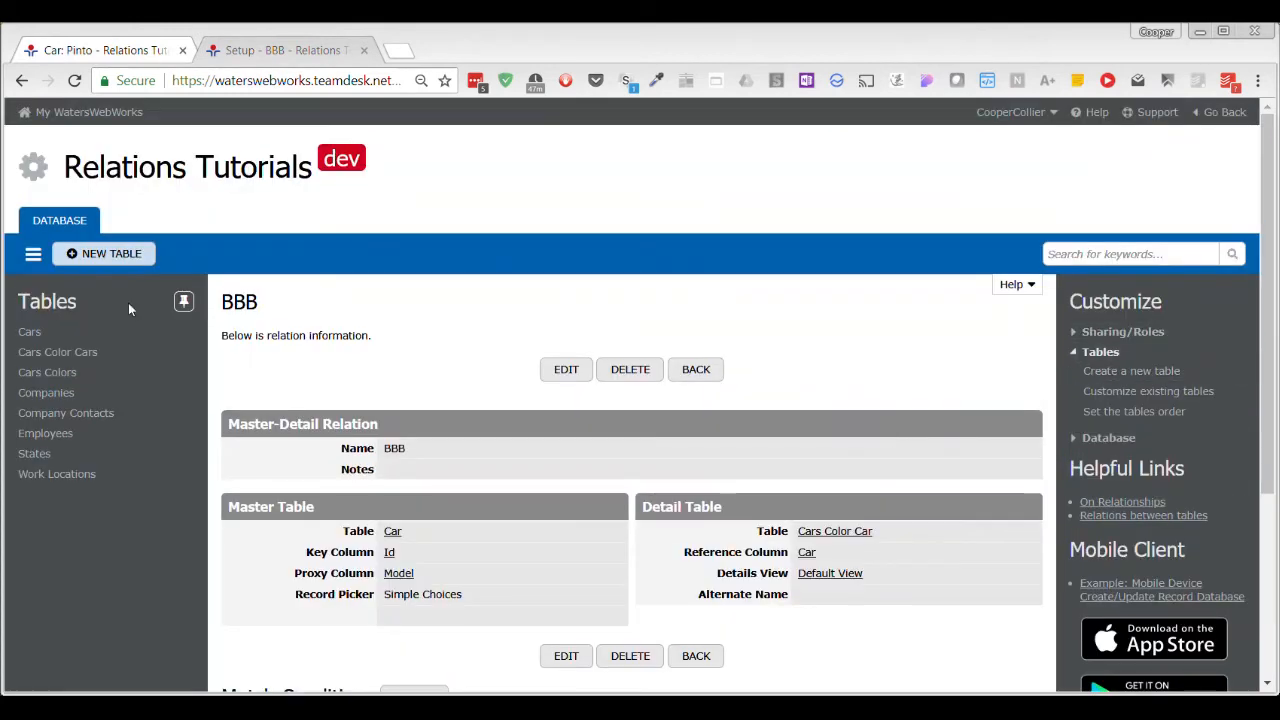
click(47, 372)
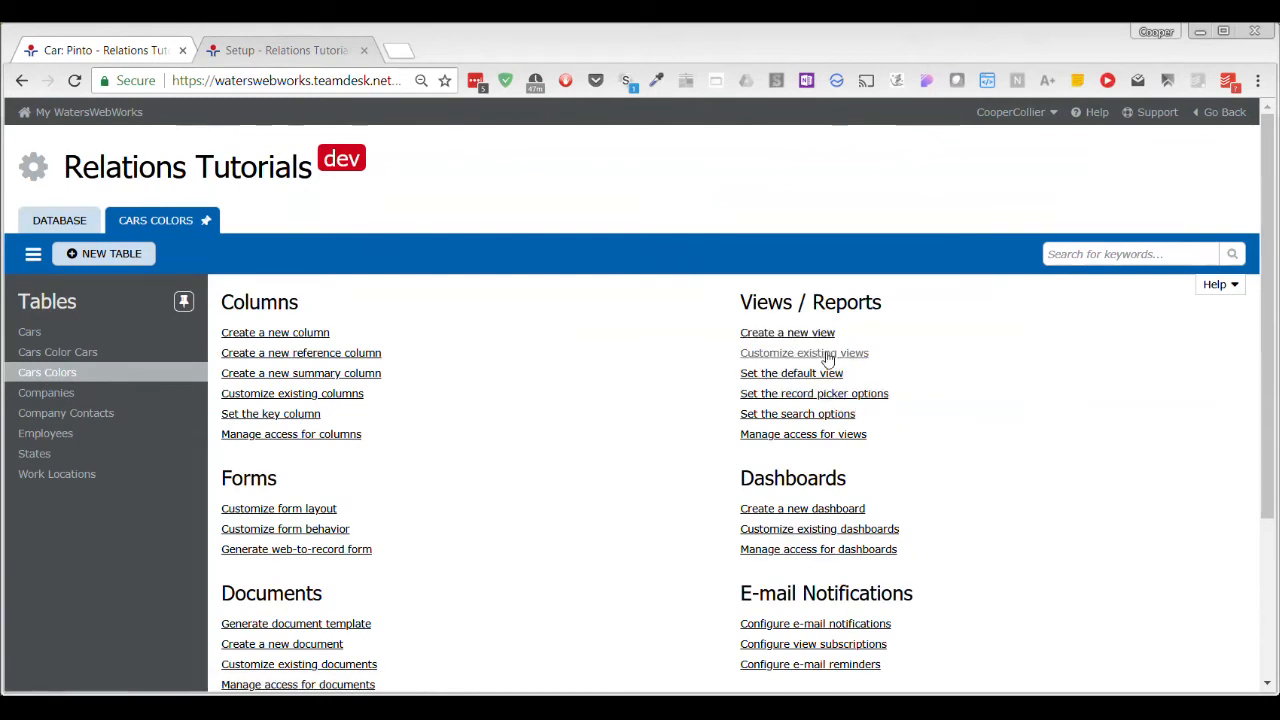
click(828, 356)
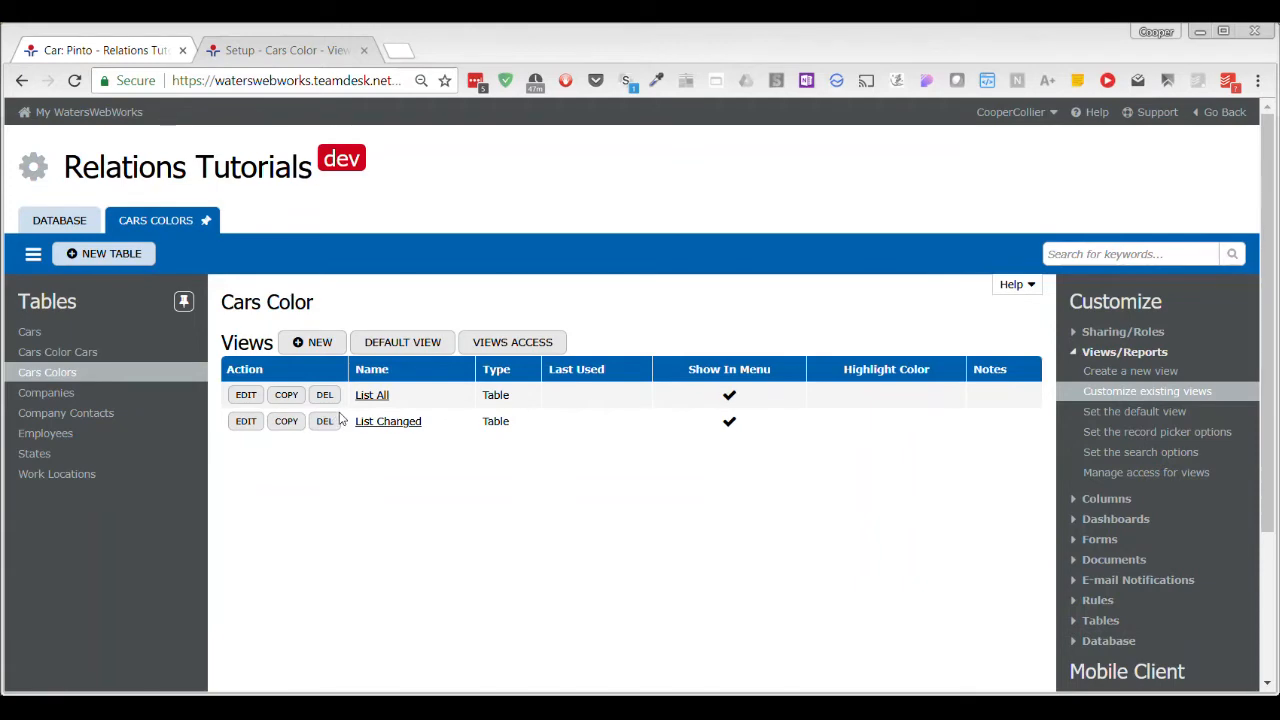
click(292, 397)
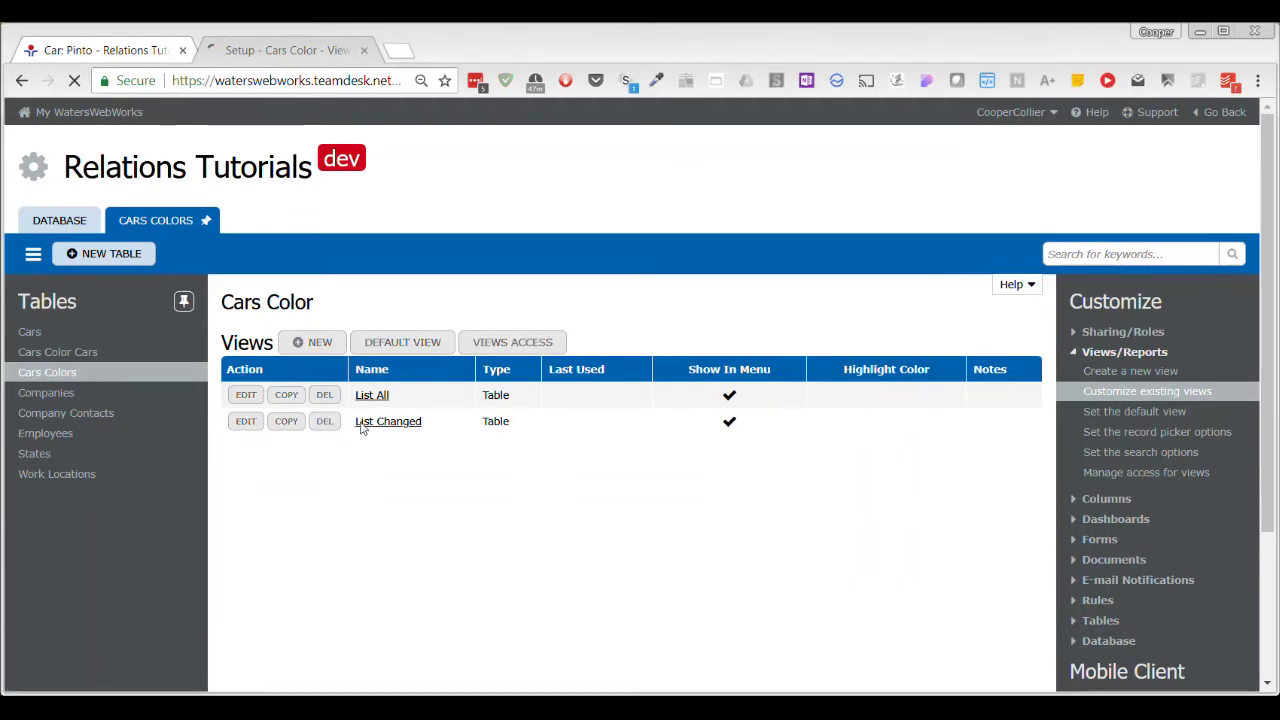
scroll(486, 518, down, 3)
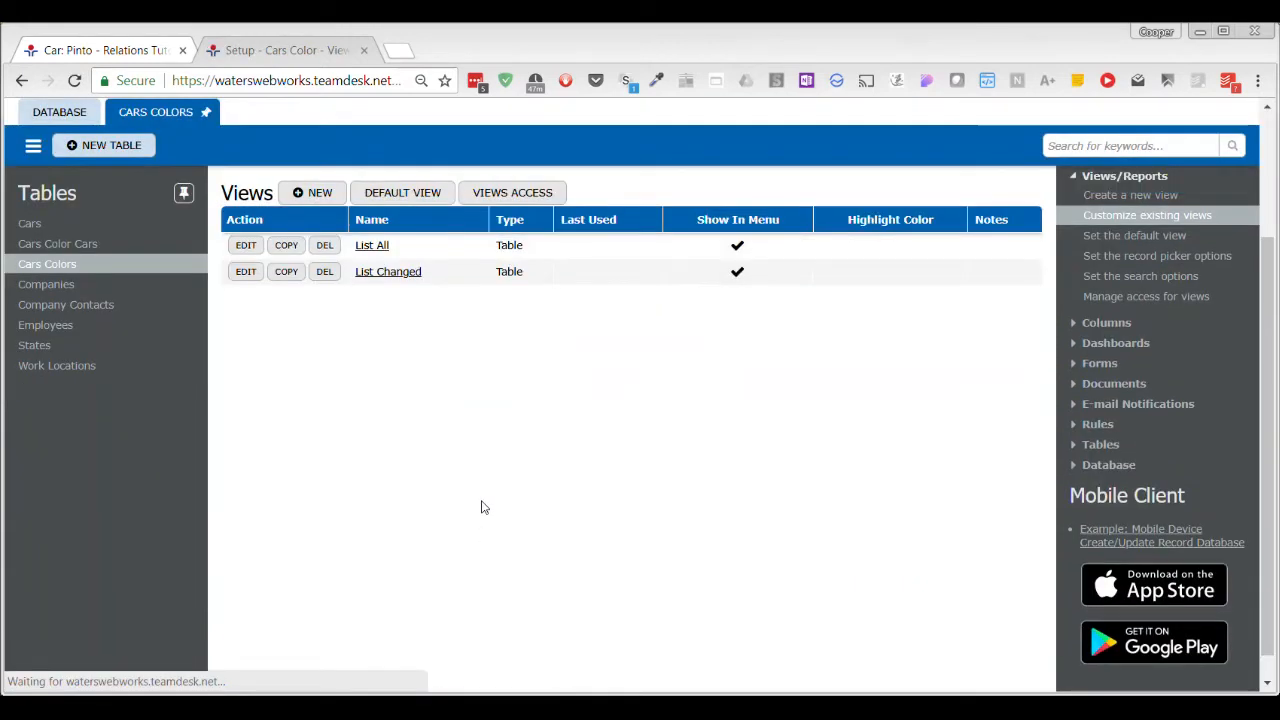
click(250, 314)
Name the copied Cars Colors view "Hello HERE I AM" and save it.
drag(476, 451, 336, 457)
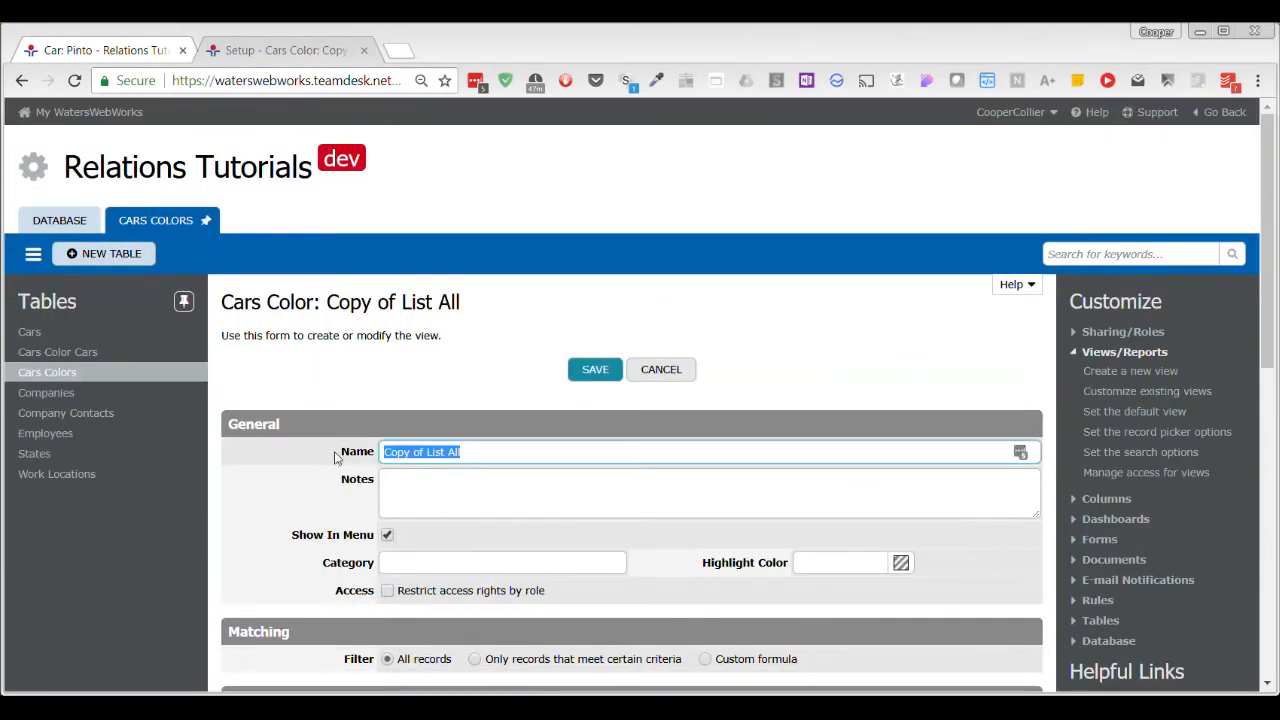
text(Hello HERE I AM)
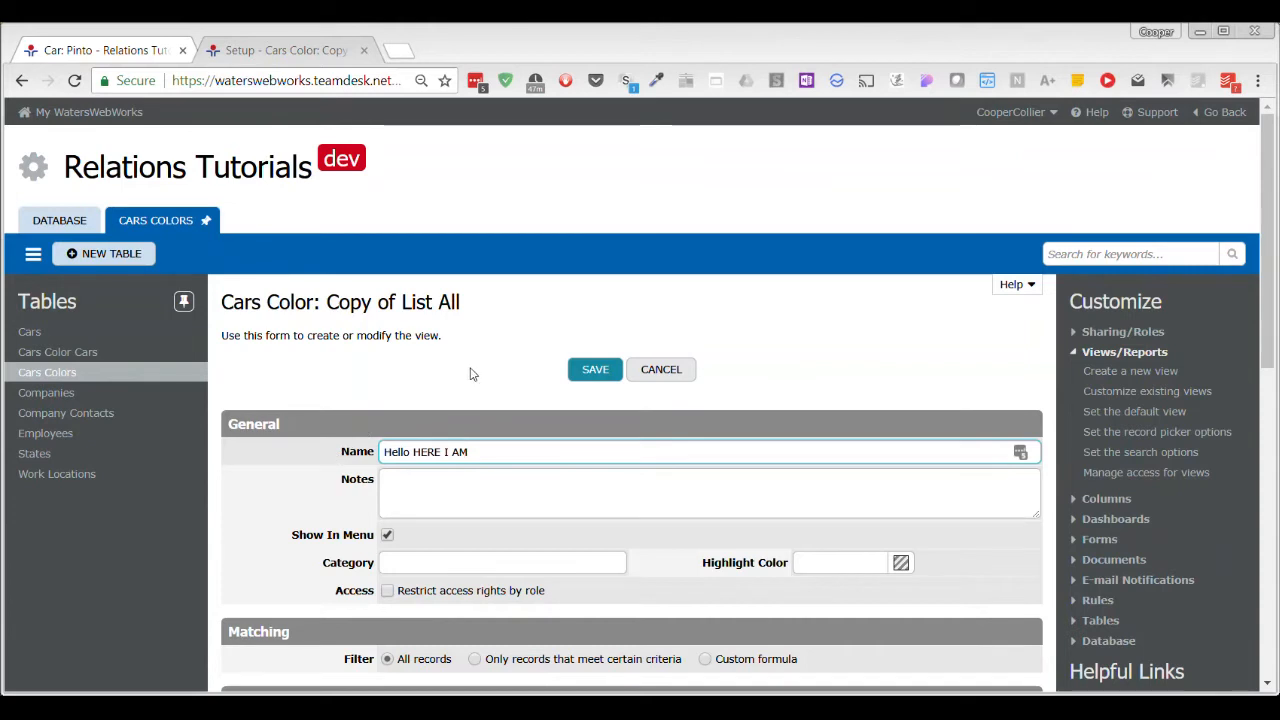
click(610, 377)
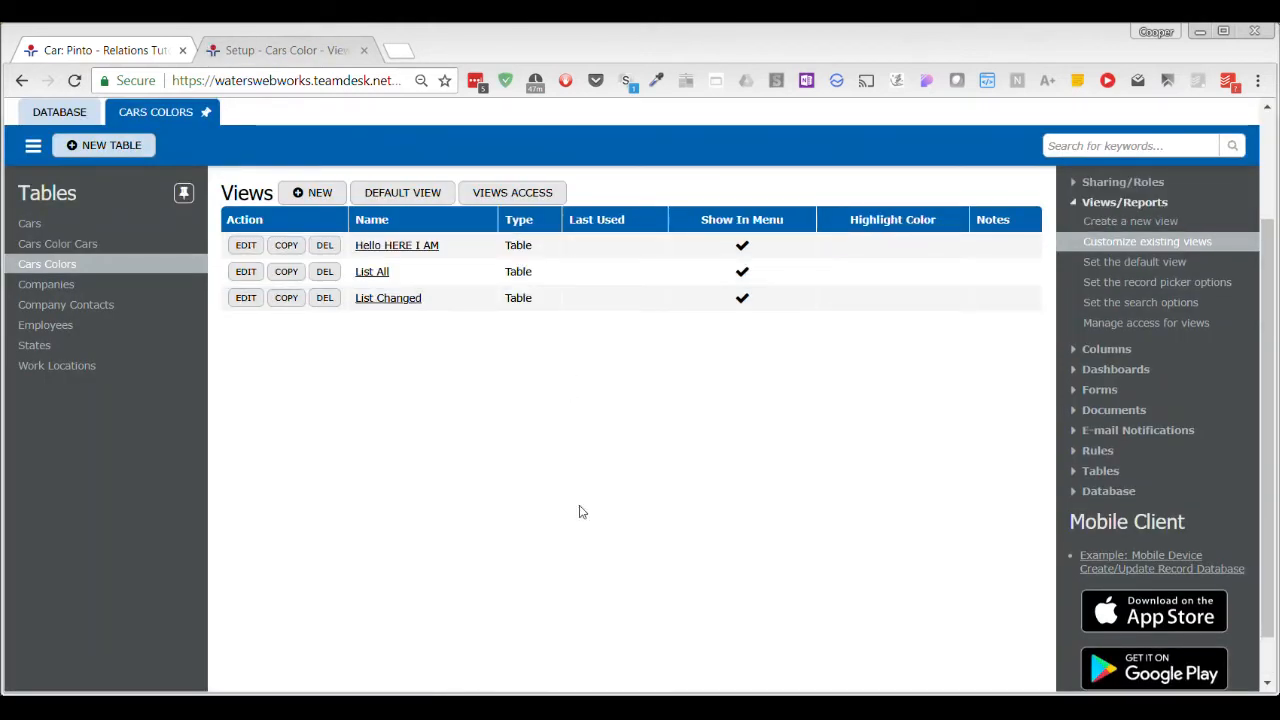
Open the BBB relation's information from the existing columns of the Cars table.
click(100, 50)
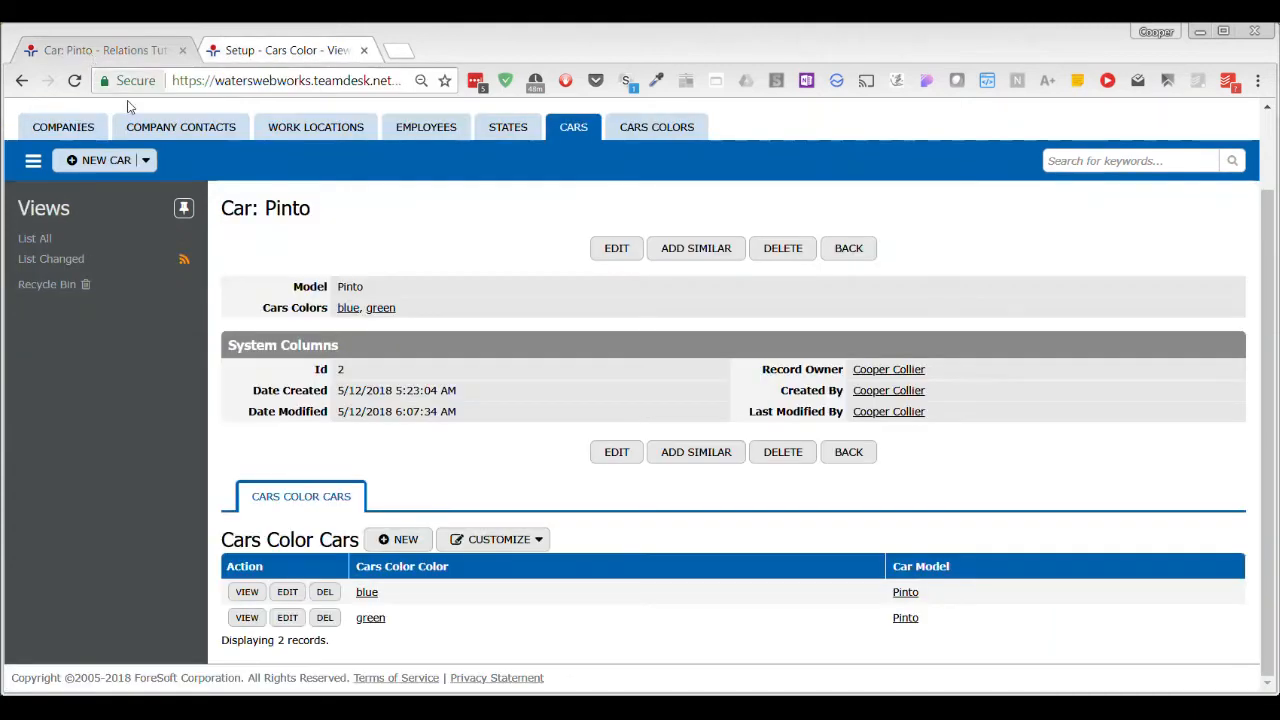
click(235, 52)
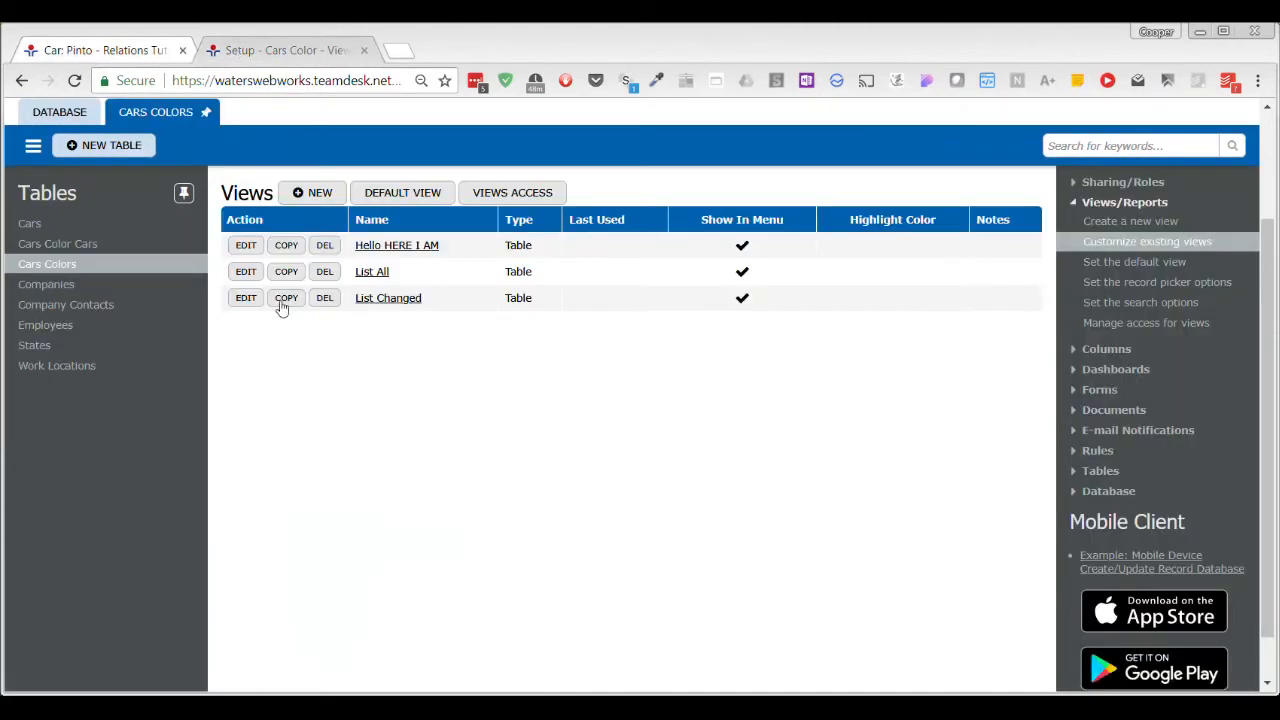
click(48, 222)
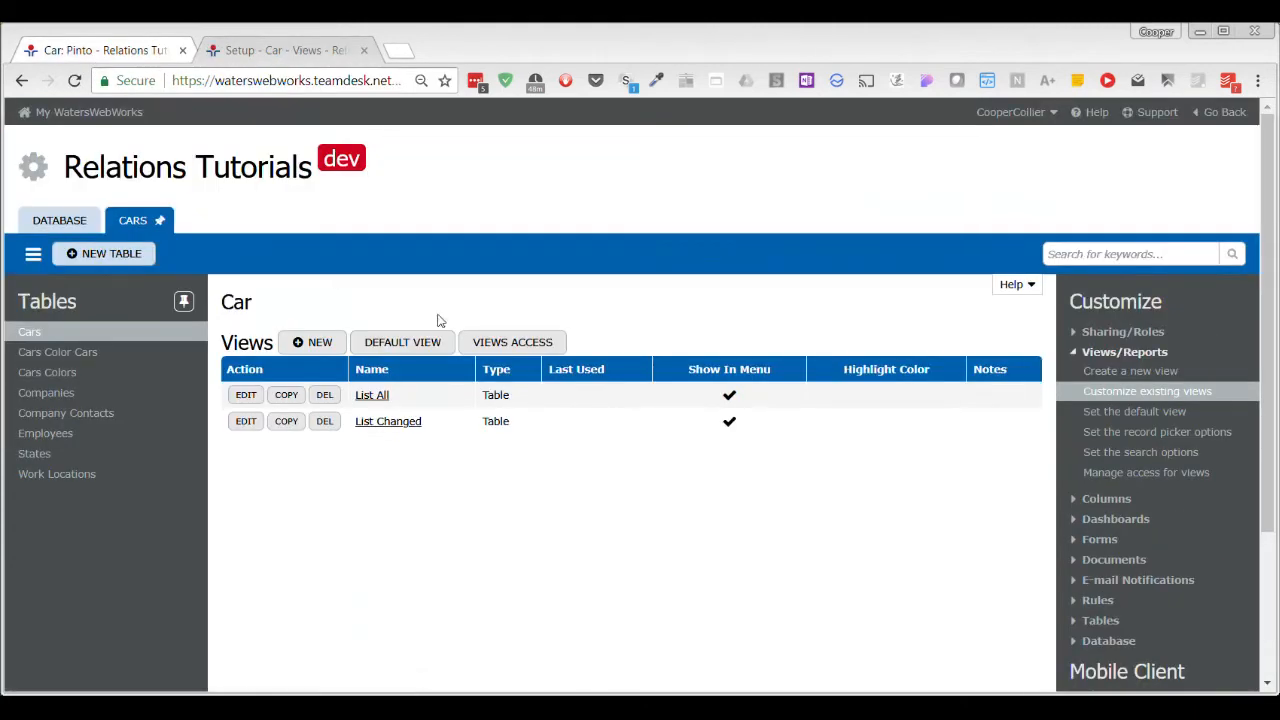
click(1085, 500)
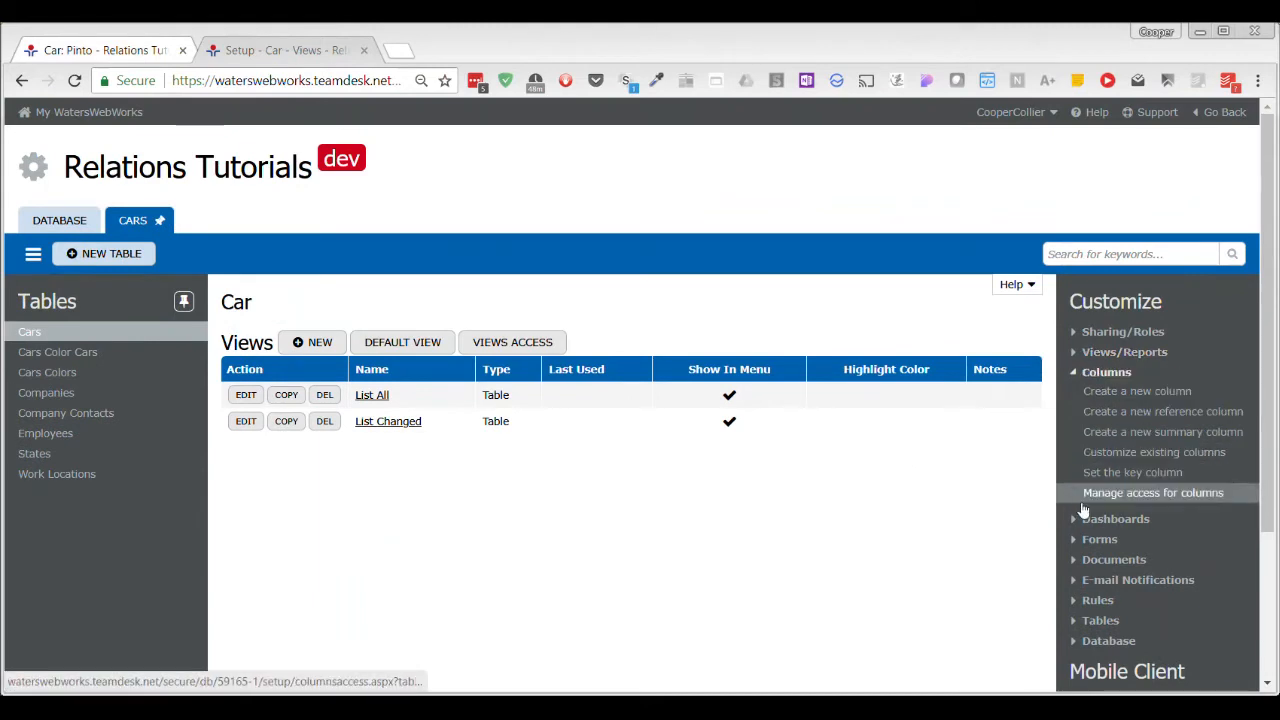
click(1186, 455)
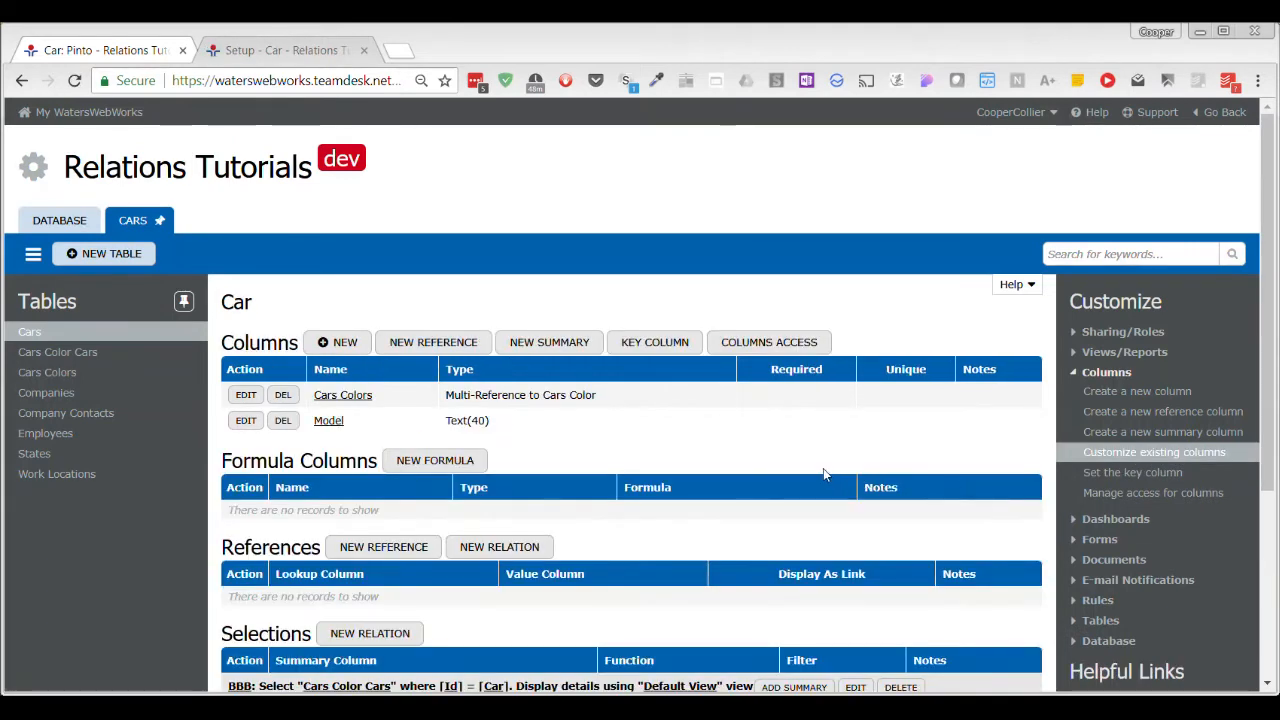
scroll(823, 468, down, 3)
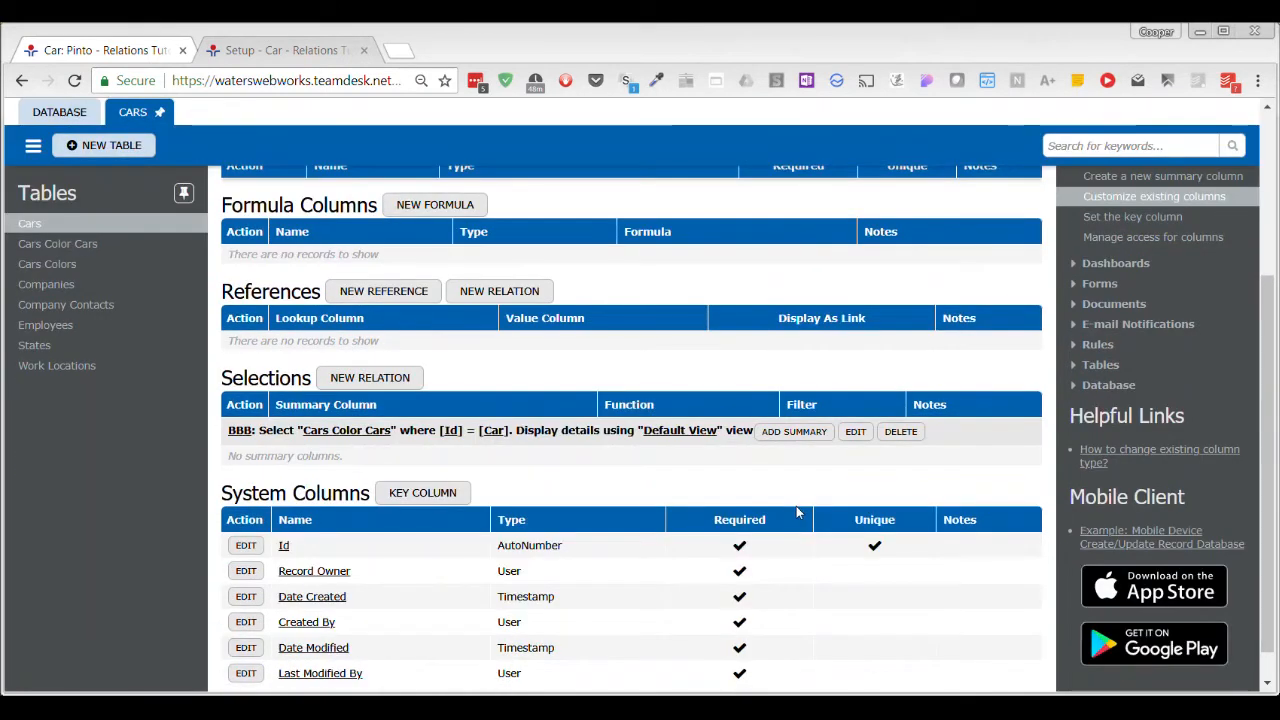
click(857, 433)
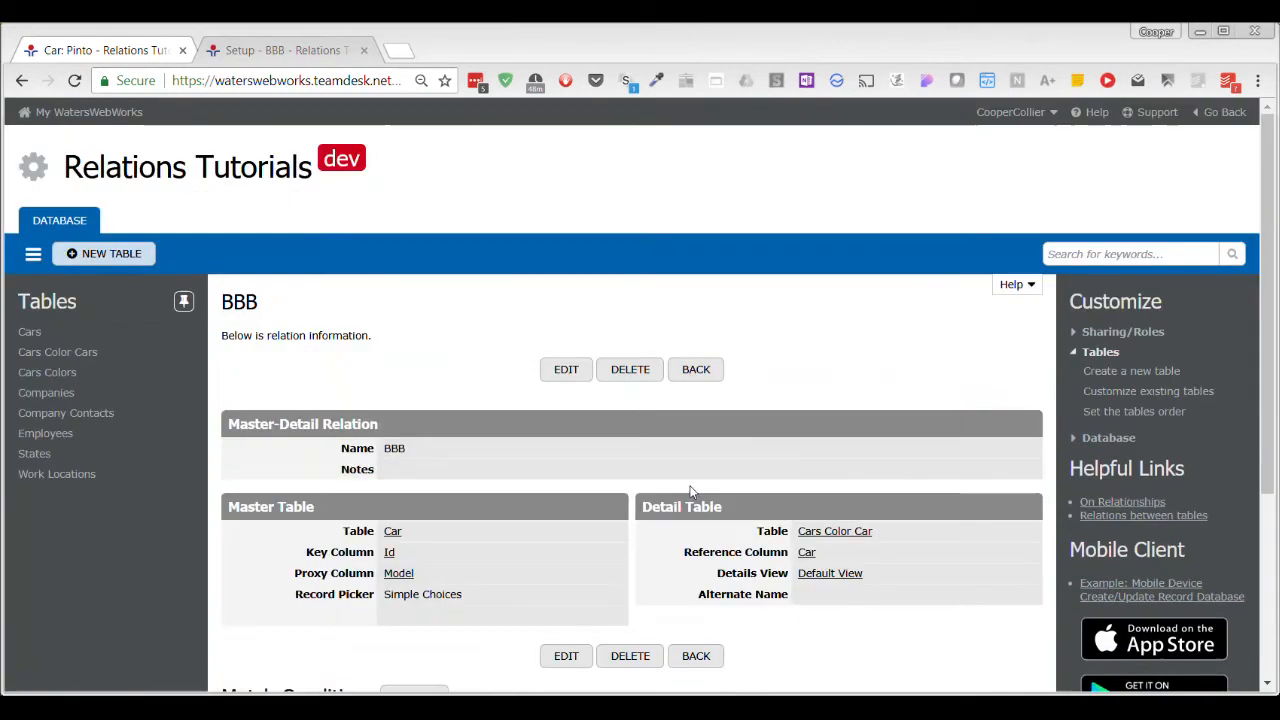
Examine the Details View choices available in the BBB relation, cancel the edit and return to the Cars columns.
scroll(690, 491, down, 1)
click(572, 561)
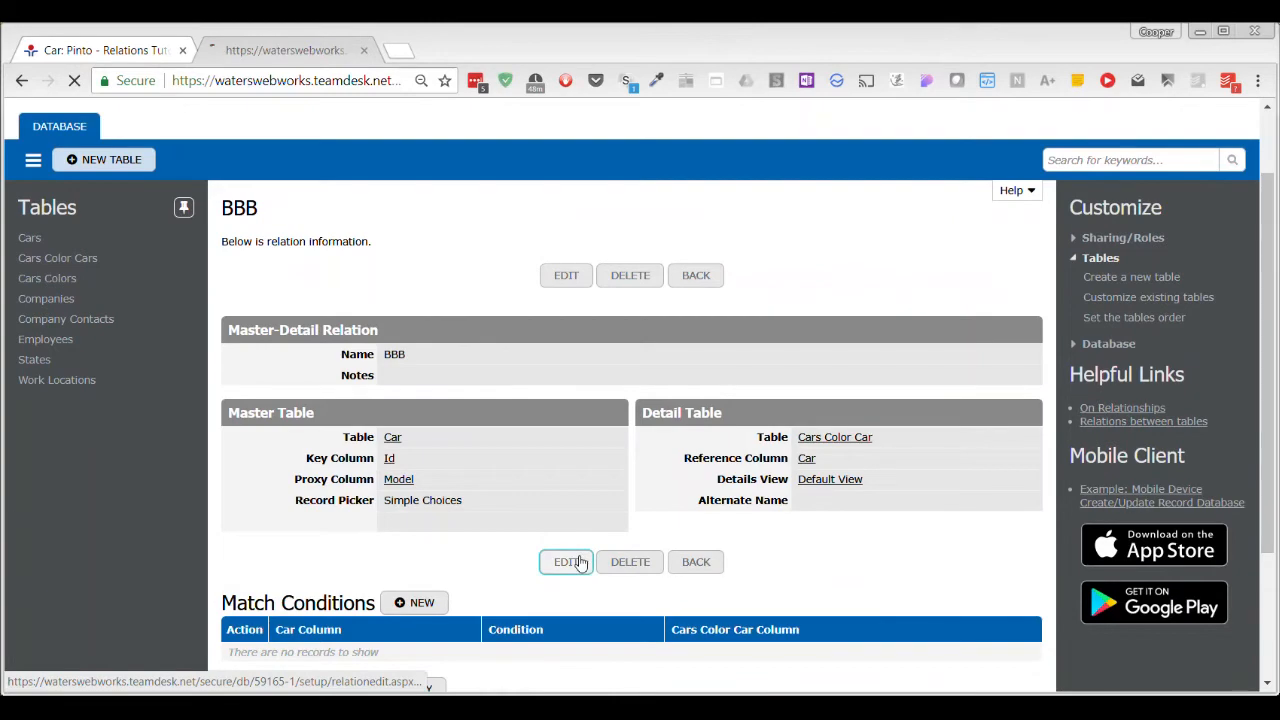
scroll(835, 480, down, 2)
click(860, 477)
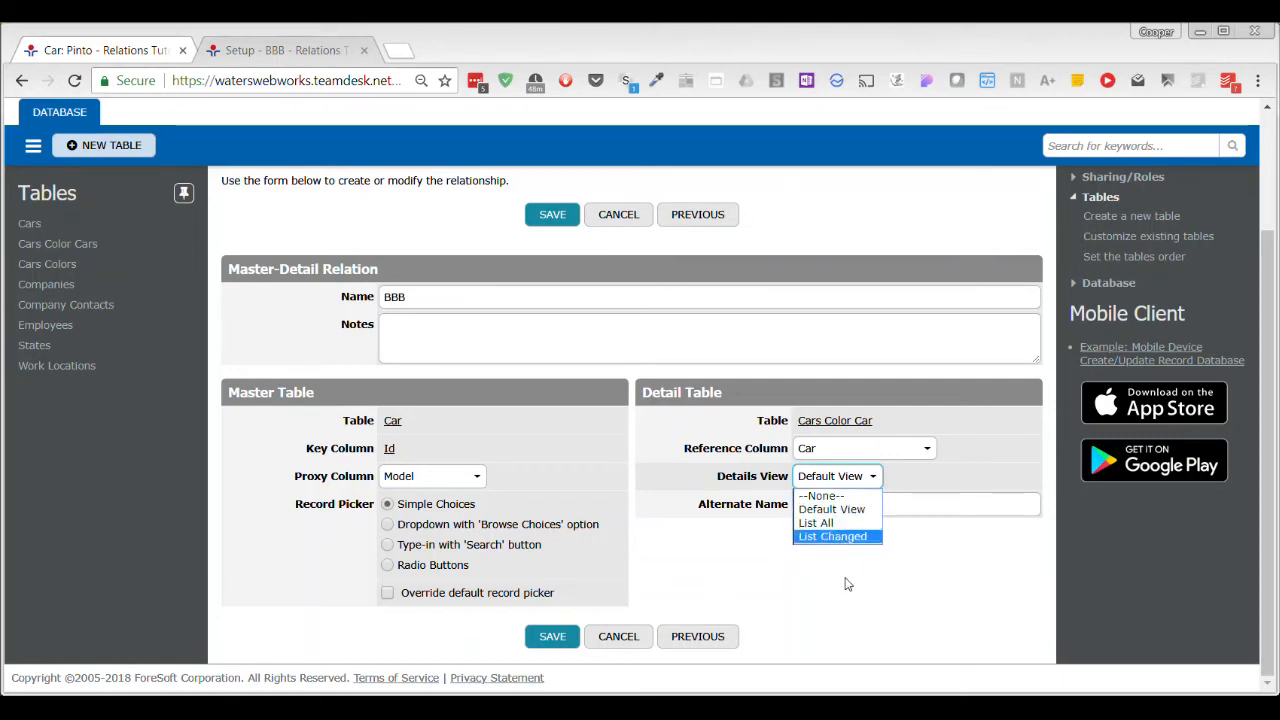
click(626, 636)
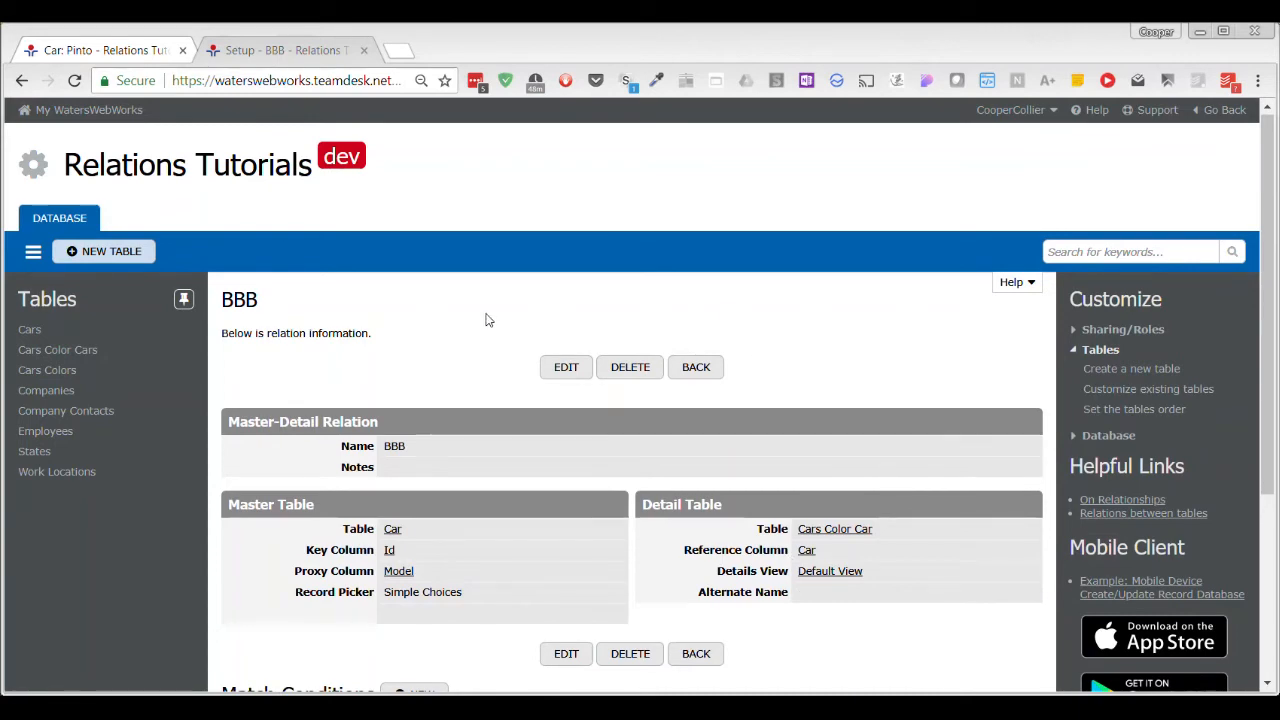
click(715, 376)
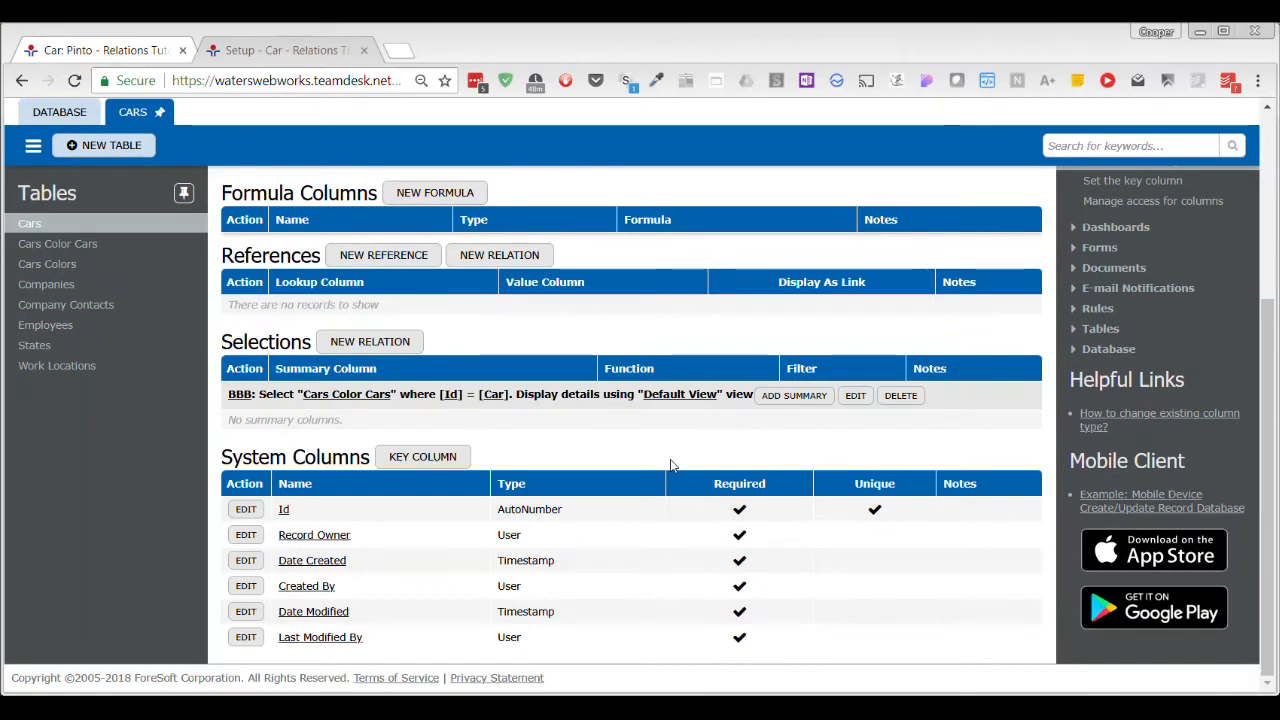
Review the columns of the Cars, Cars Colors and Cars Color Cars tables.
scroll(672, 465, up, 1)
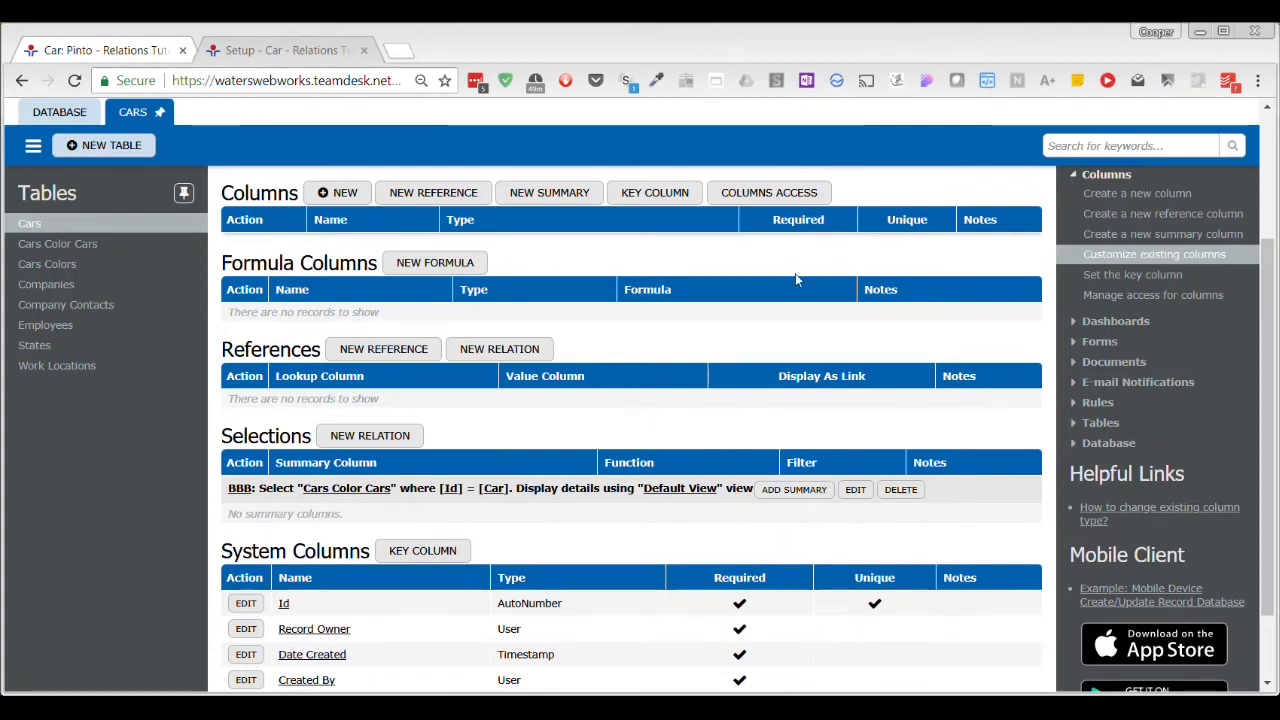
click(42, 226)
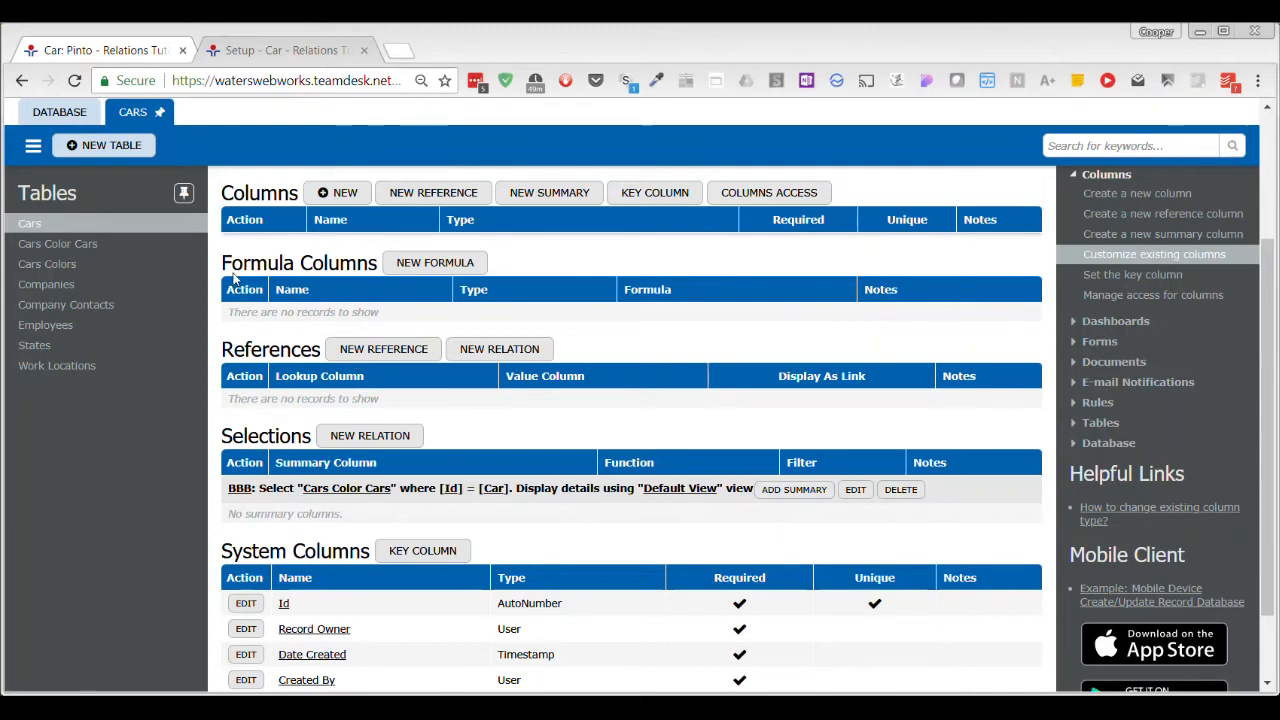
click(88, 271)
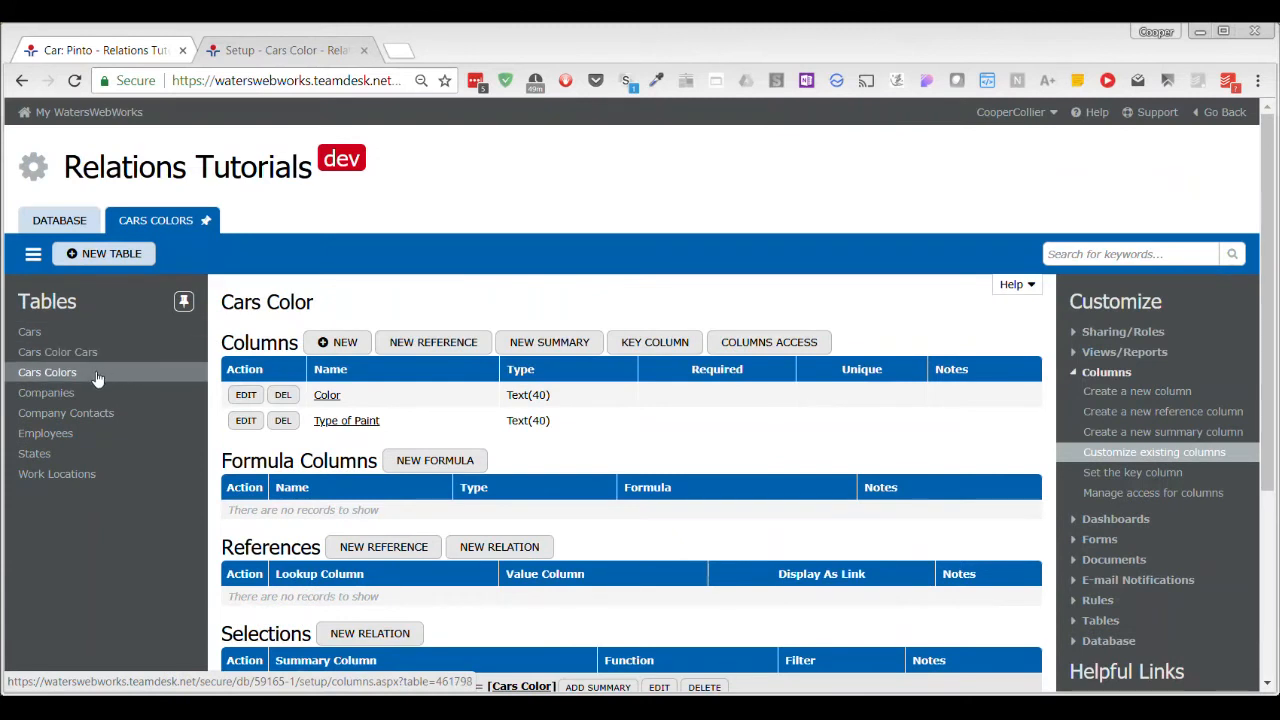
click(64, 352)
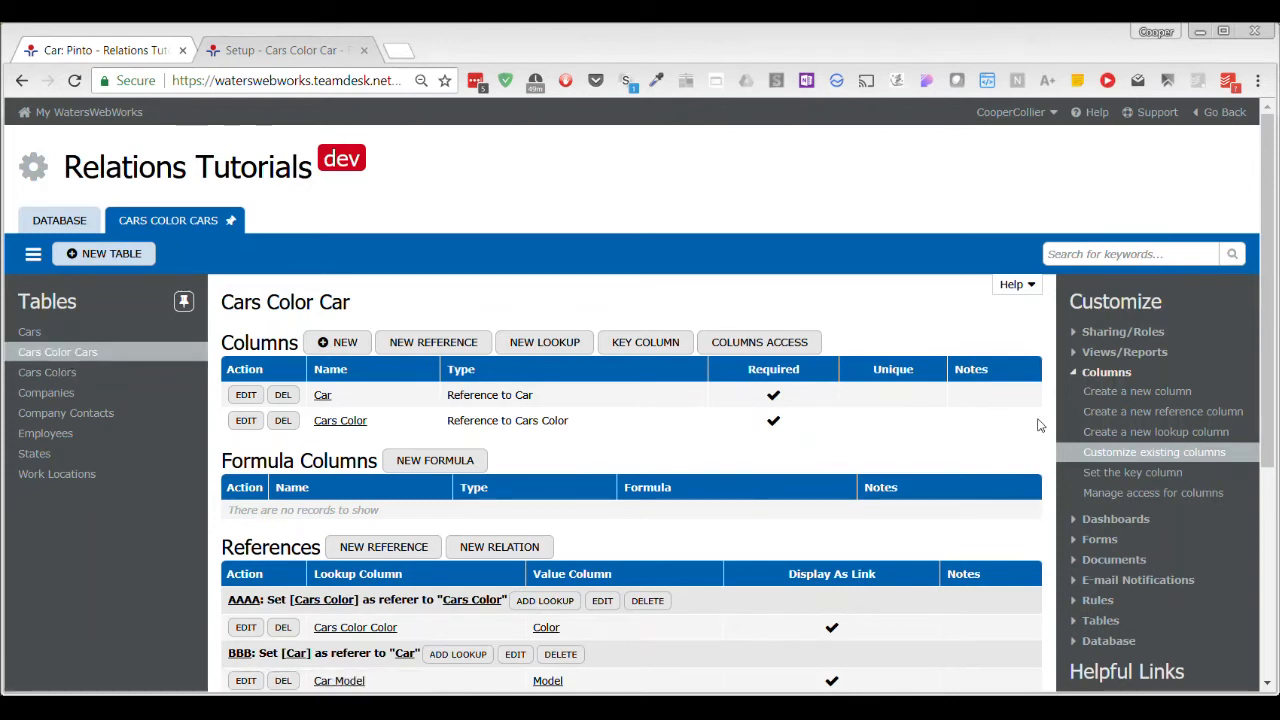
Start a copy of the List All view from the existing views of the Cars Color Cars table.
click(1076, 356)
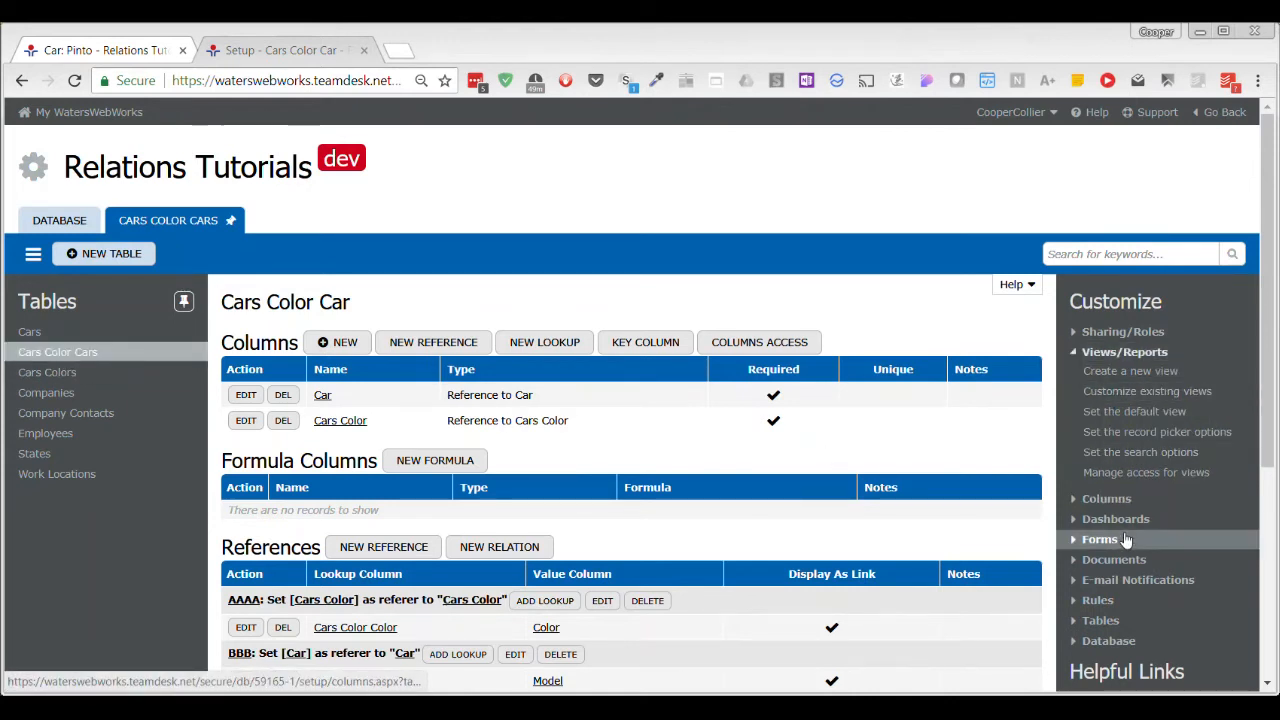
click(1176, 395)
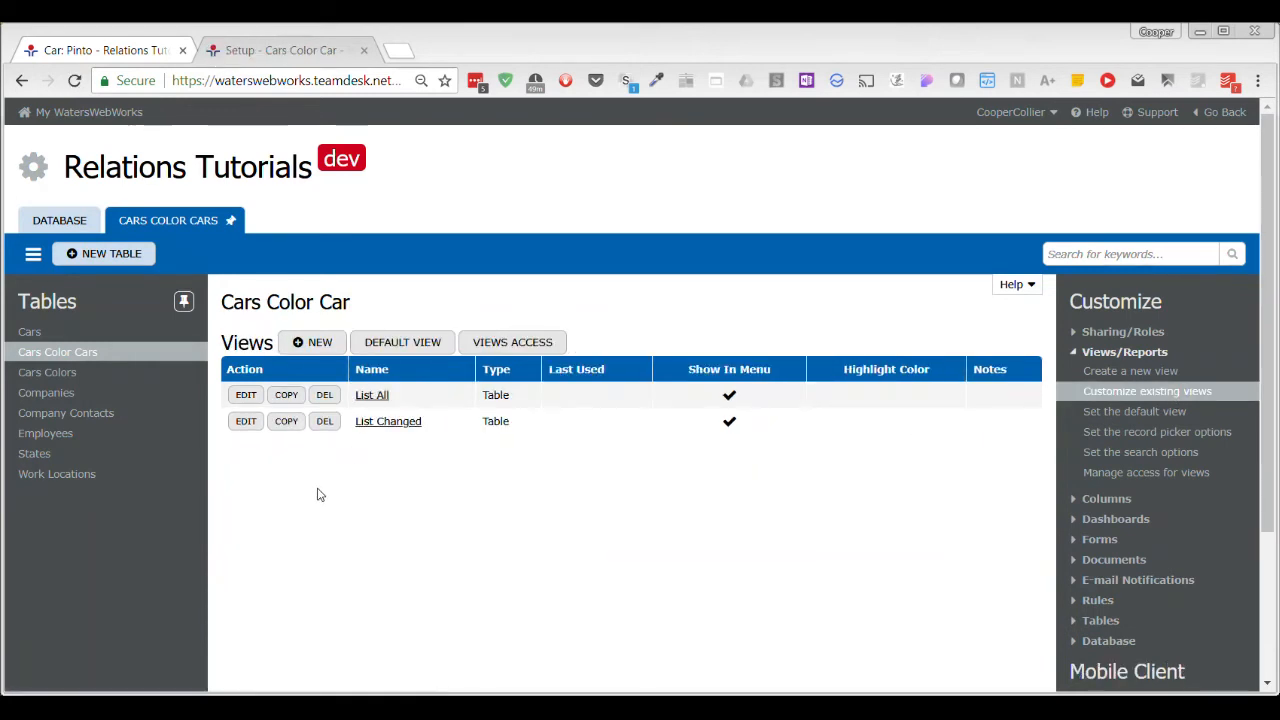
click(247, 395)
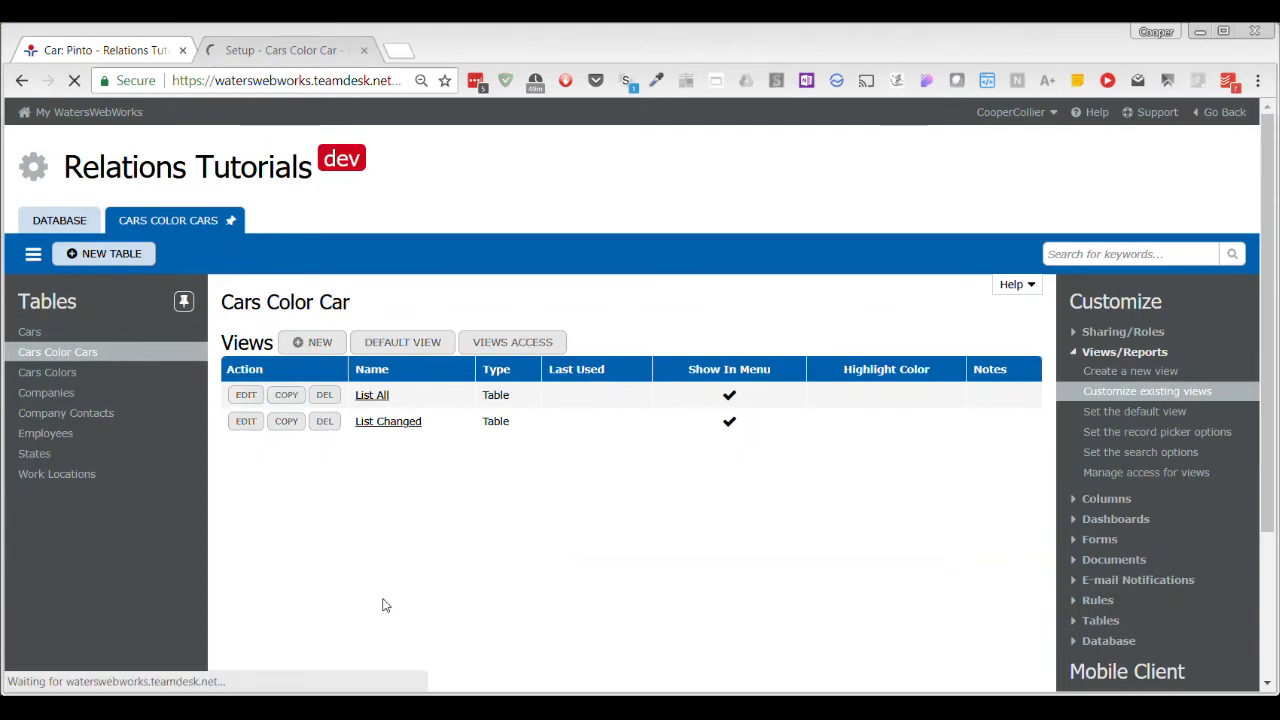
scroll(383, 605, down, 1)
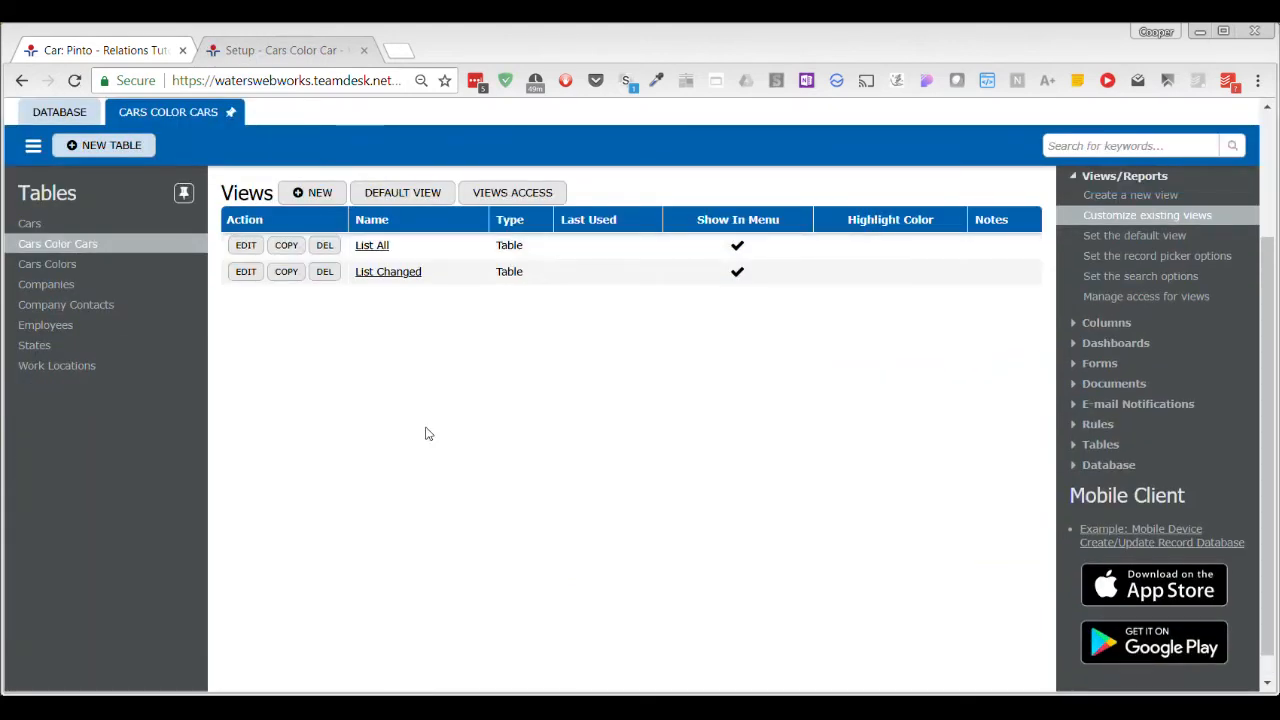
click(246, 313)
Name the copied Cars Color Cars view "OVER HERE DUMMY" and save it.
drag(471, 451, 330, 455)
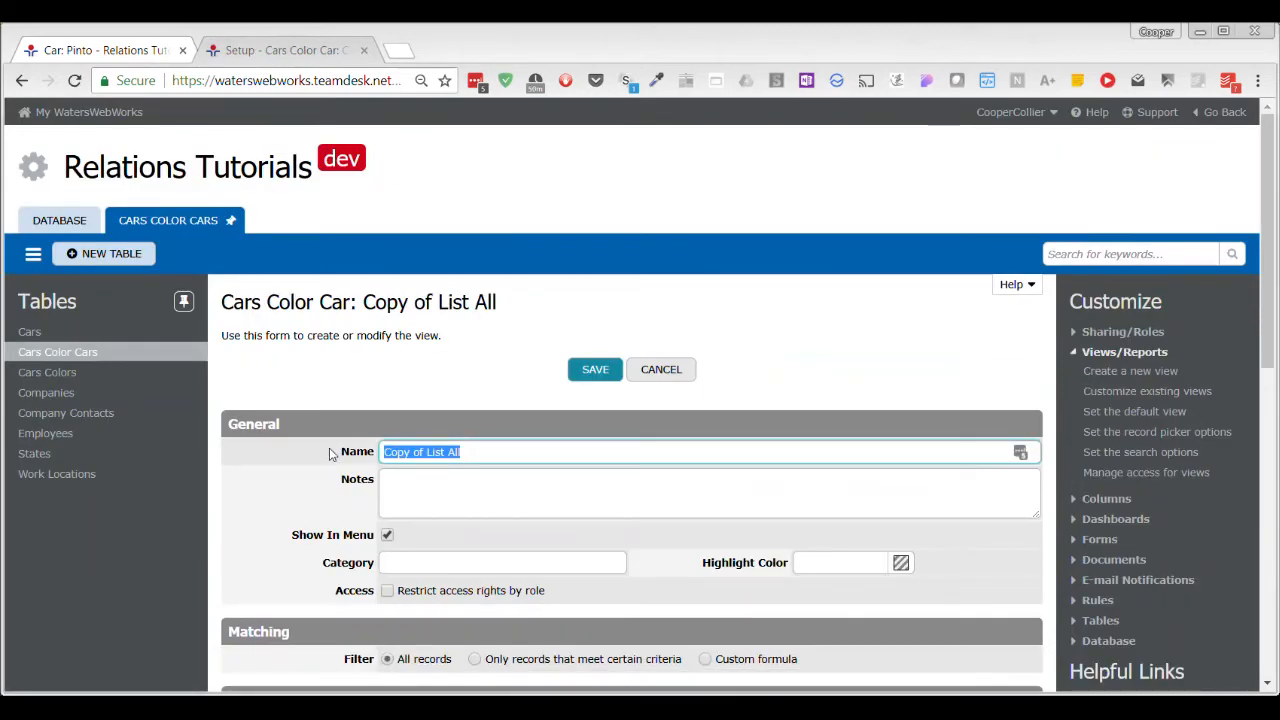
text(OVER HERE)
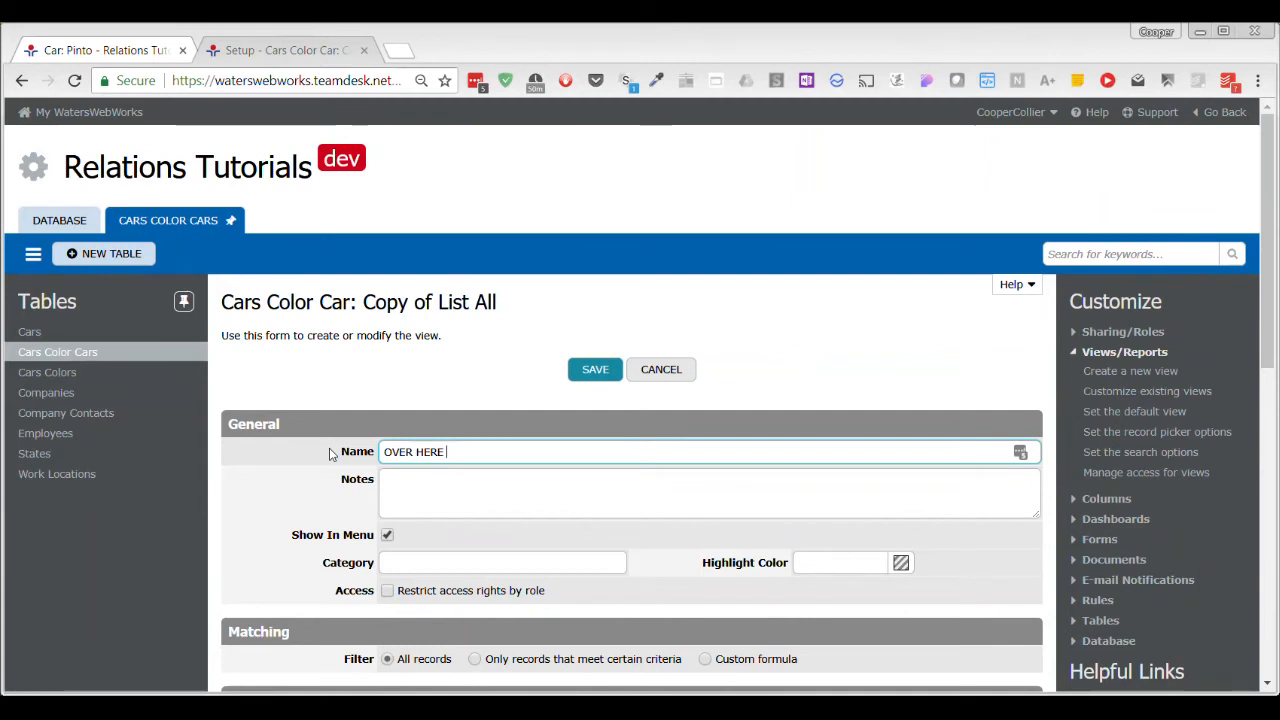
text( DUMMY)
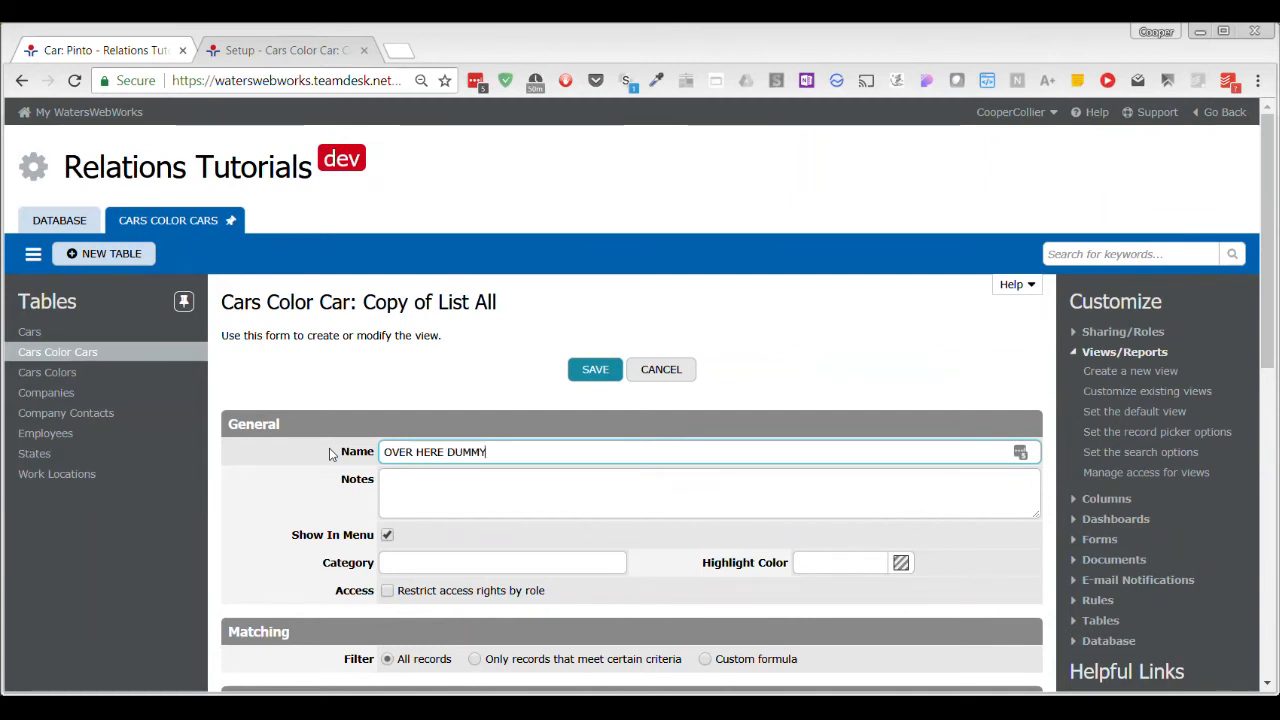
click(598, 367)
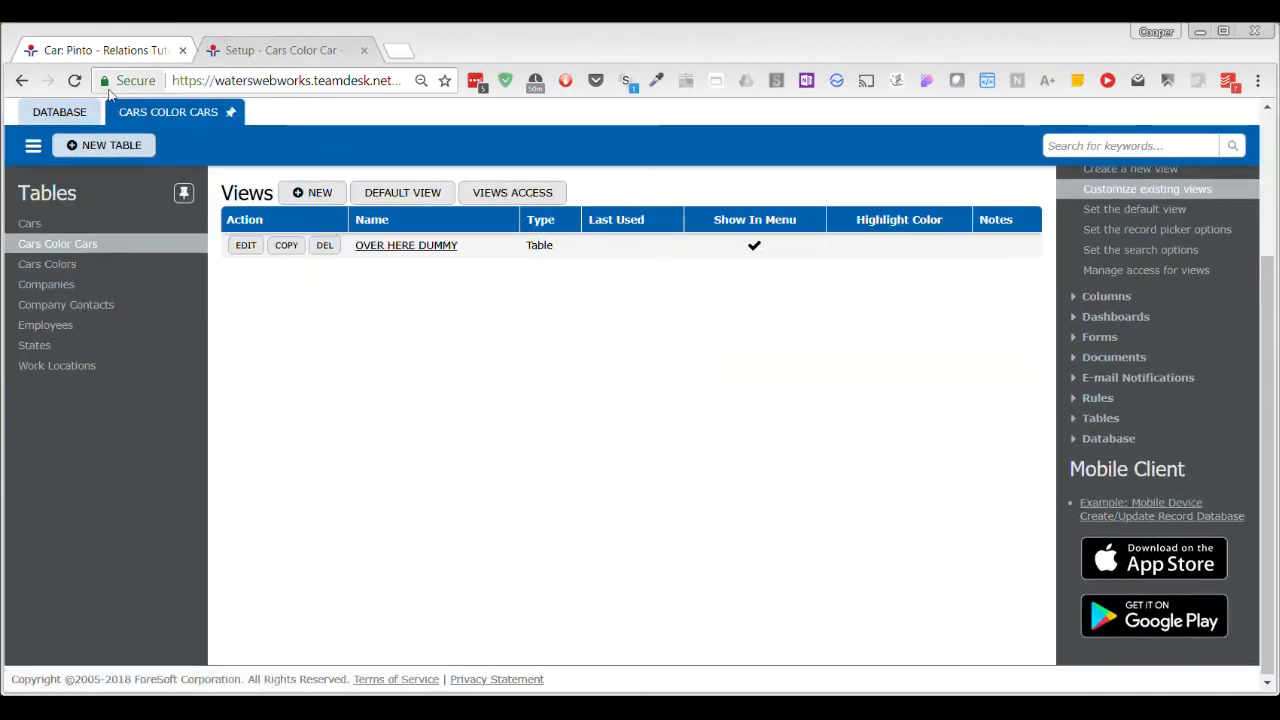
Return to the Cars table's existing columns and open its BBB relation.
click(105, 50)
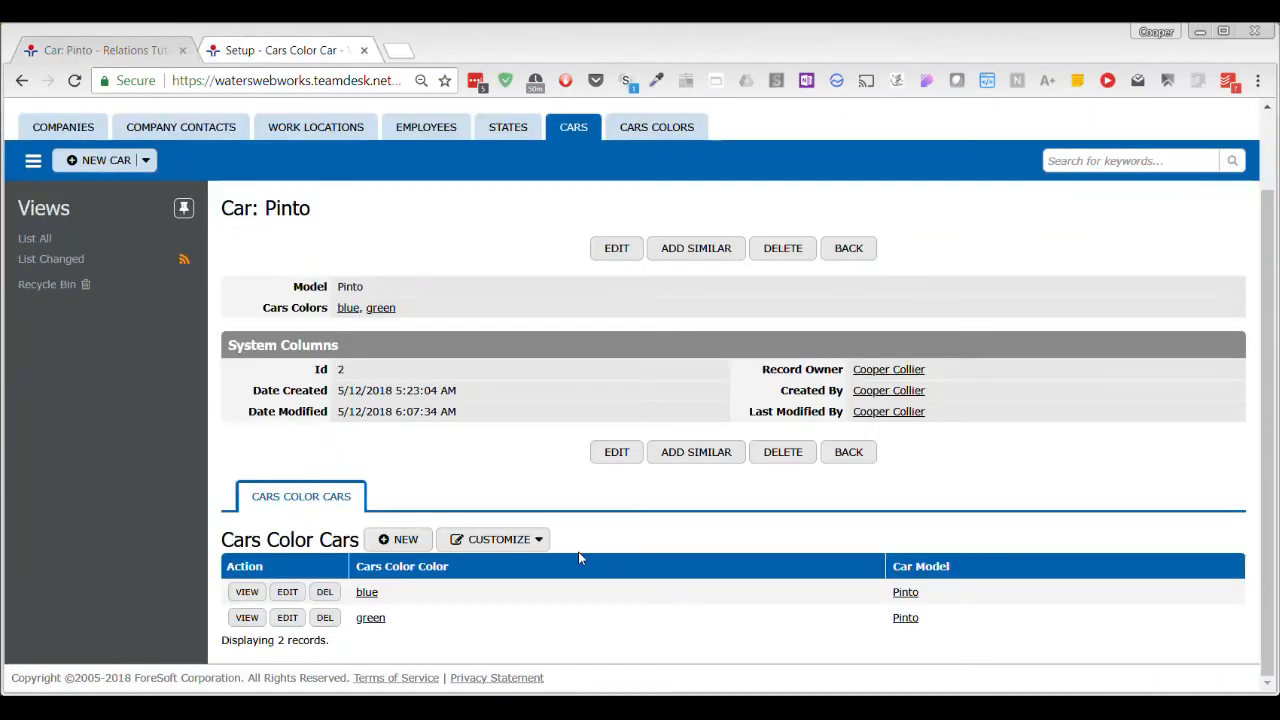
click(280, 50)
click(59, 220)
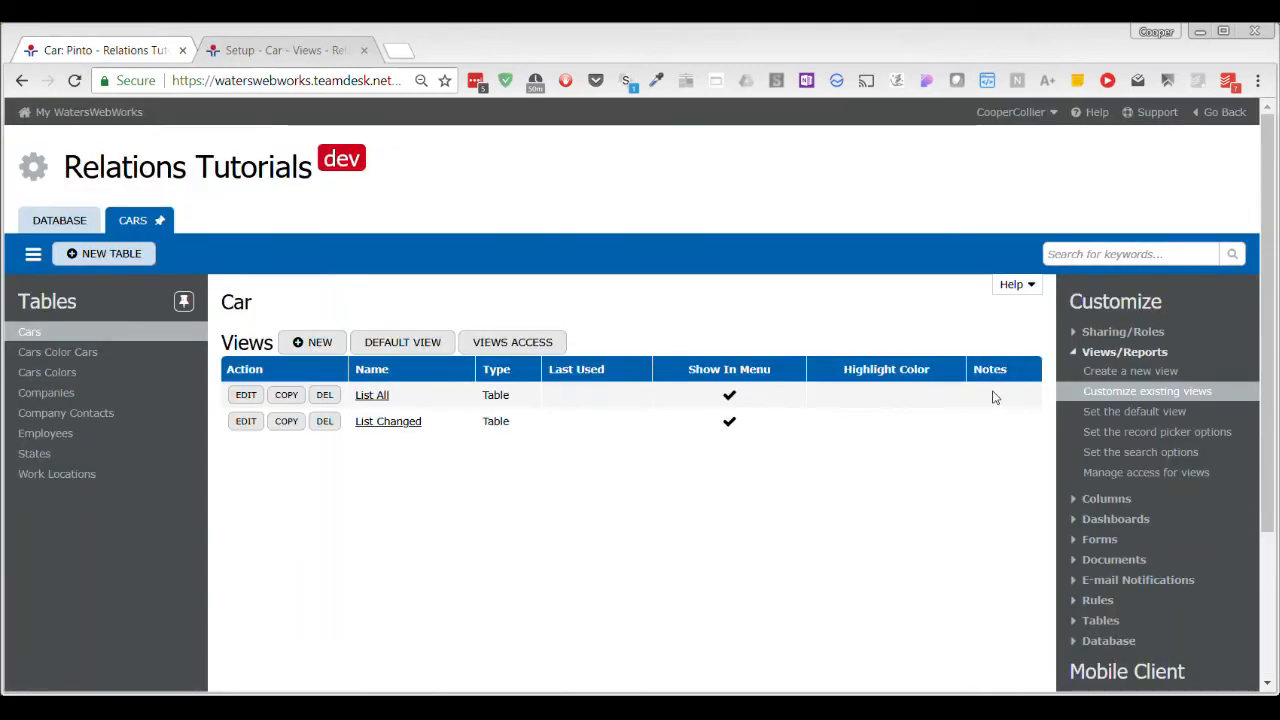
click(1090, 498)
click(1095, 452)
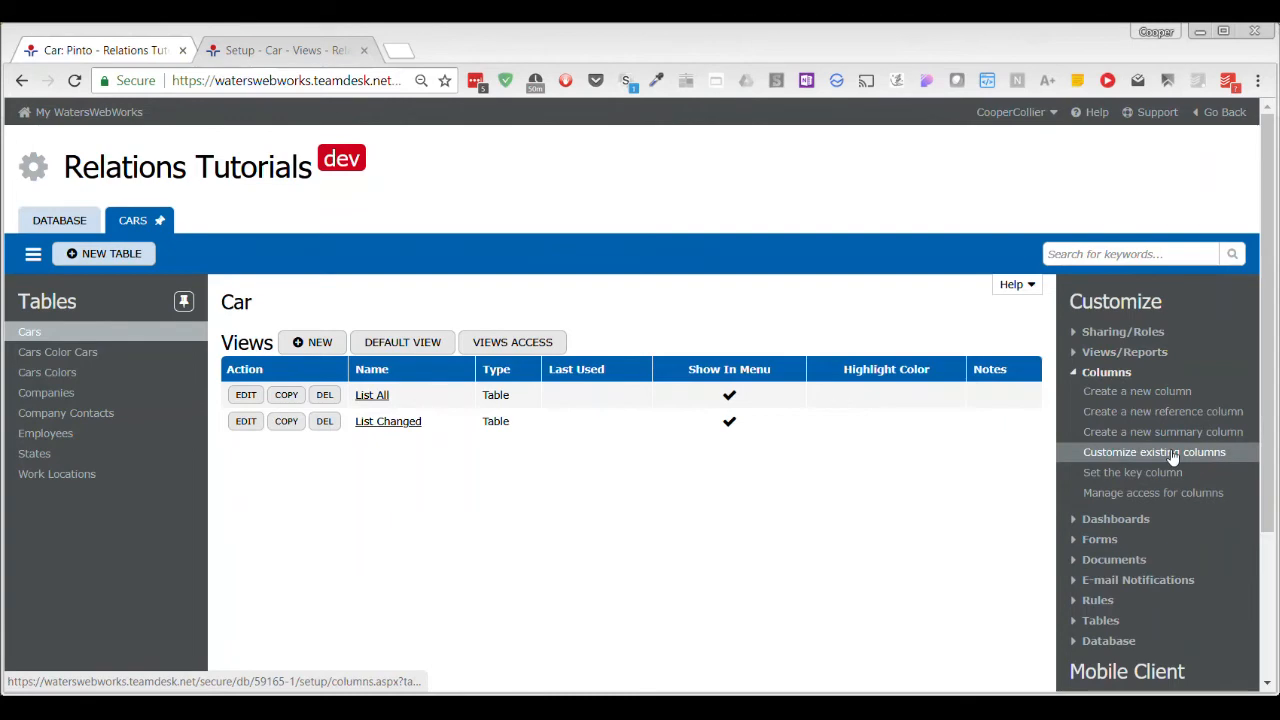
scroll(743, 422, down, 3)
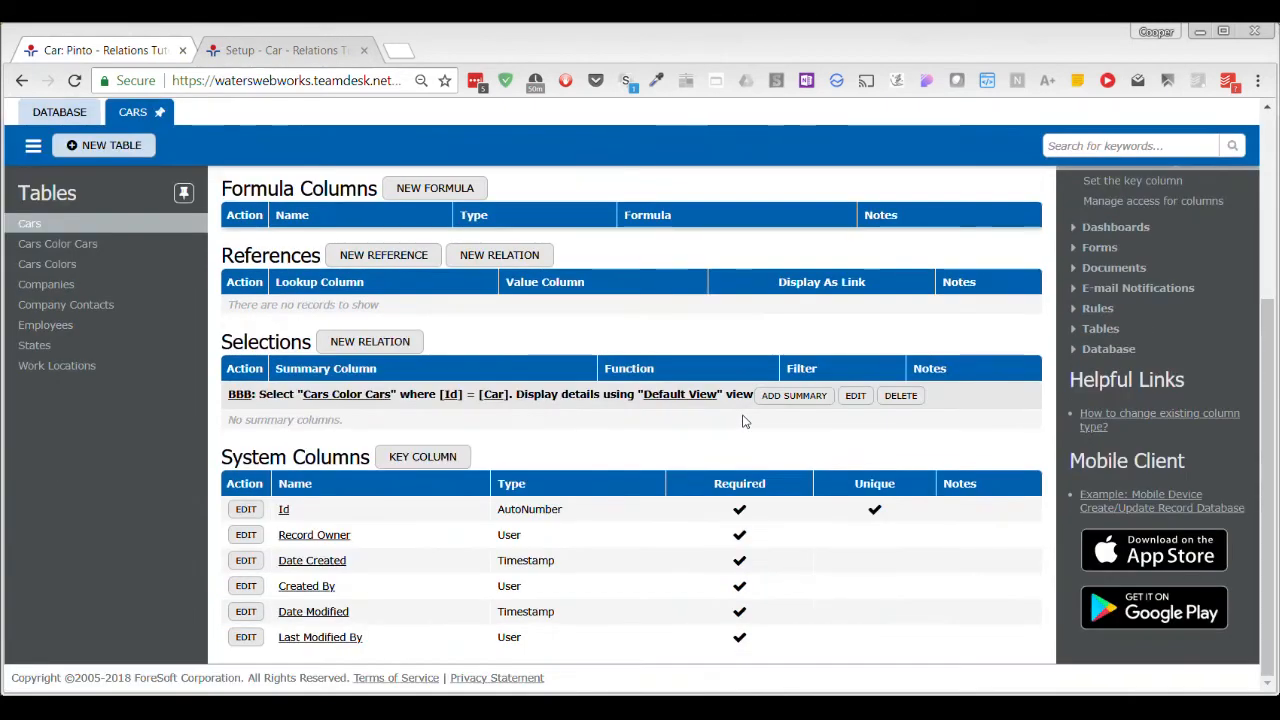
click(855, 396)
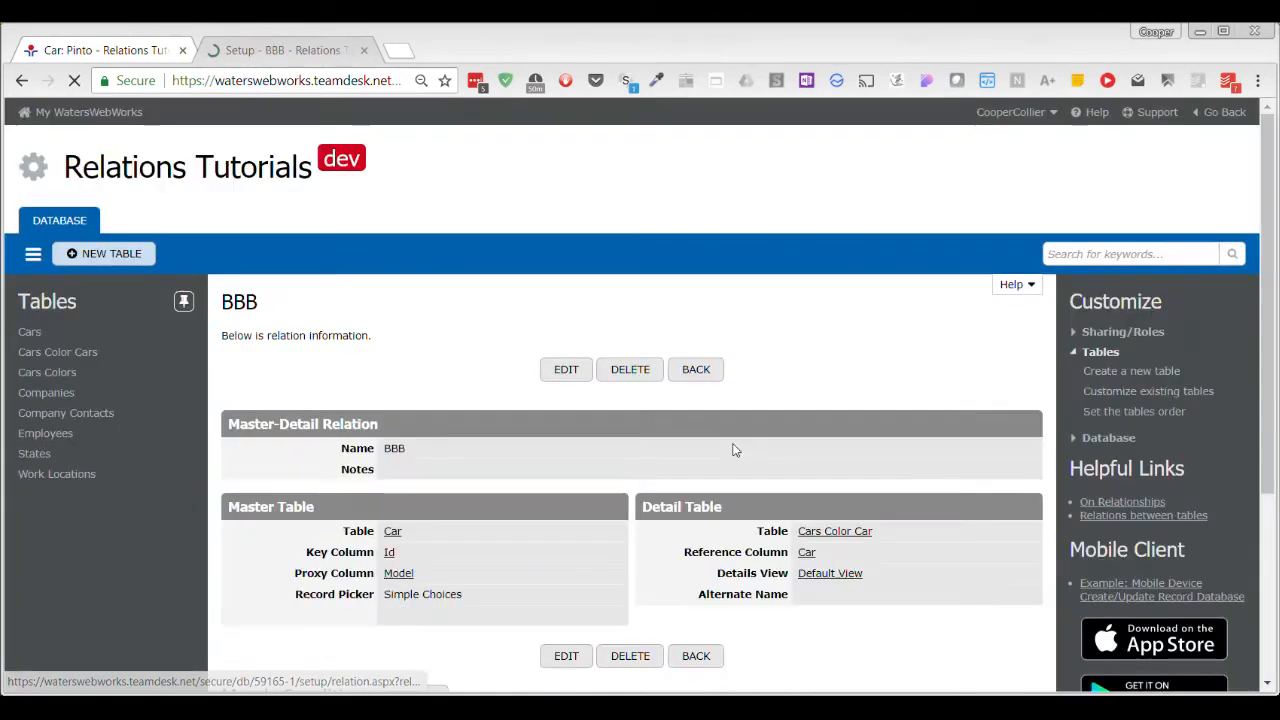
Set the BBB relation's Details View to OVER HERE DUMMY and save the relation.
scroll(820, 397, down, 3)
click(566, 400)
scroll(808, 438, down, 2)
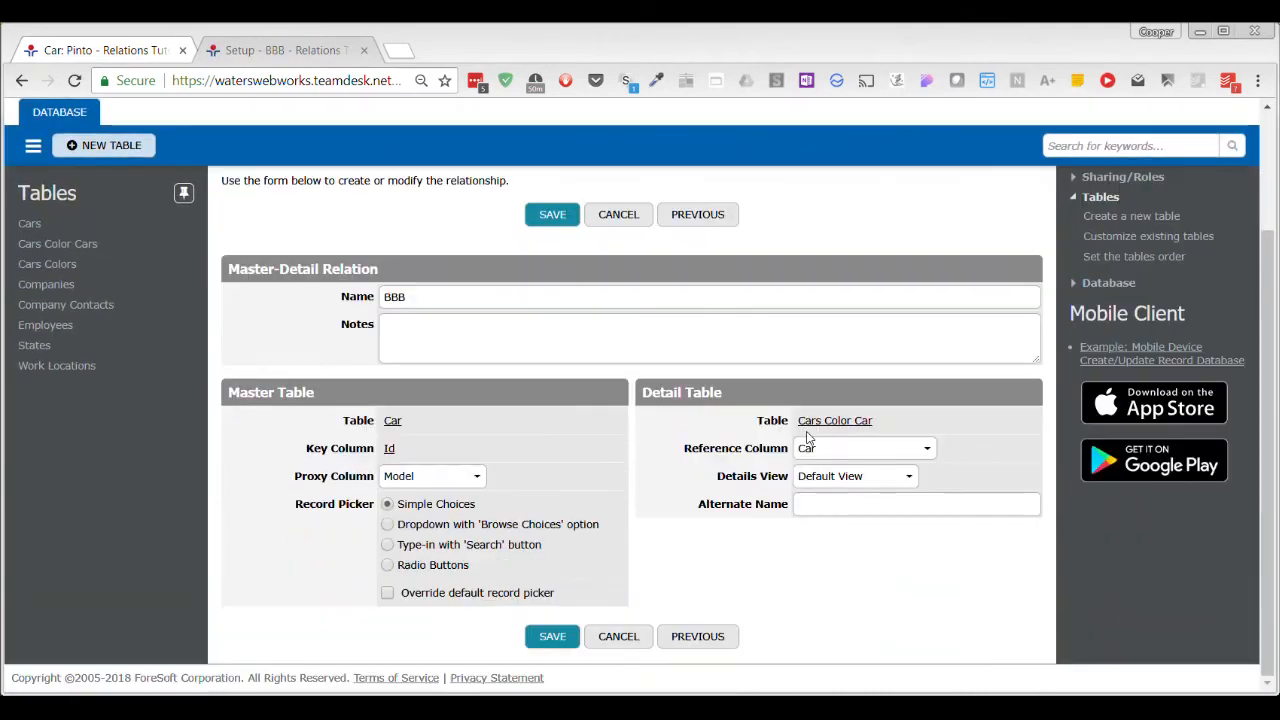
click(896, 478)
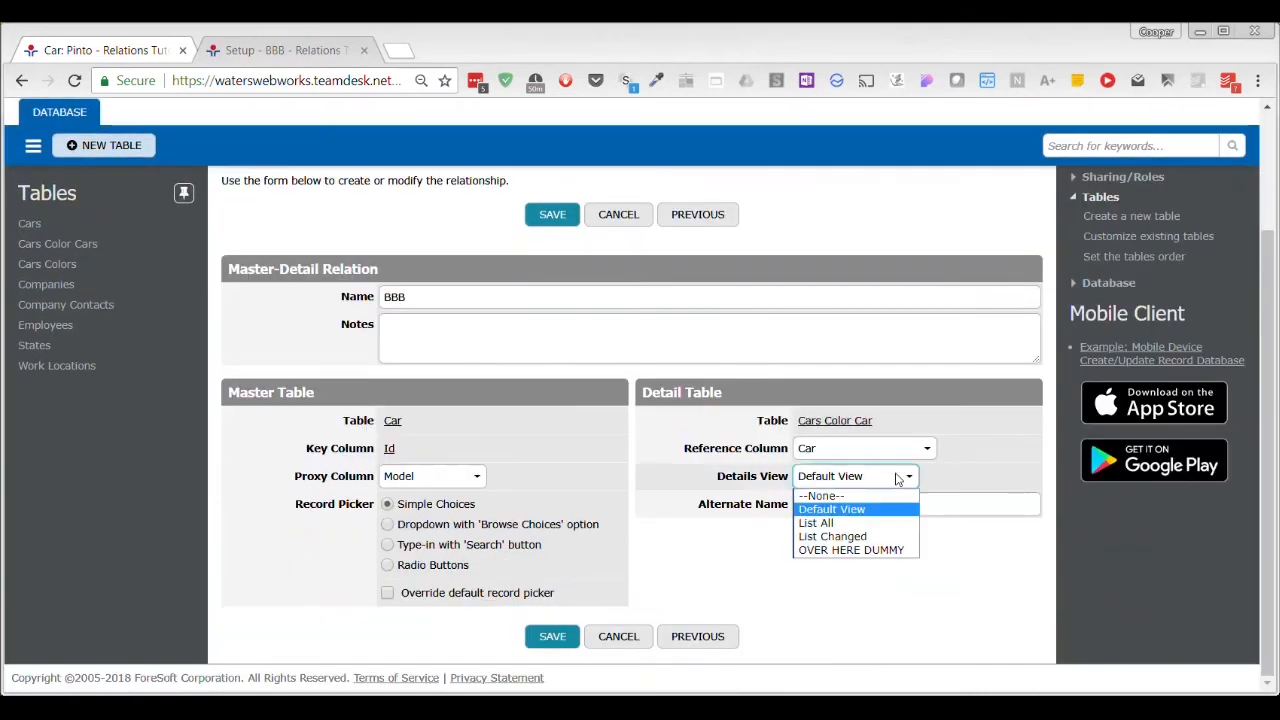
click(888, 551)
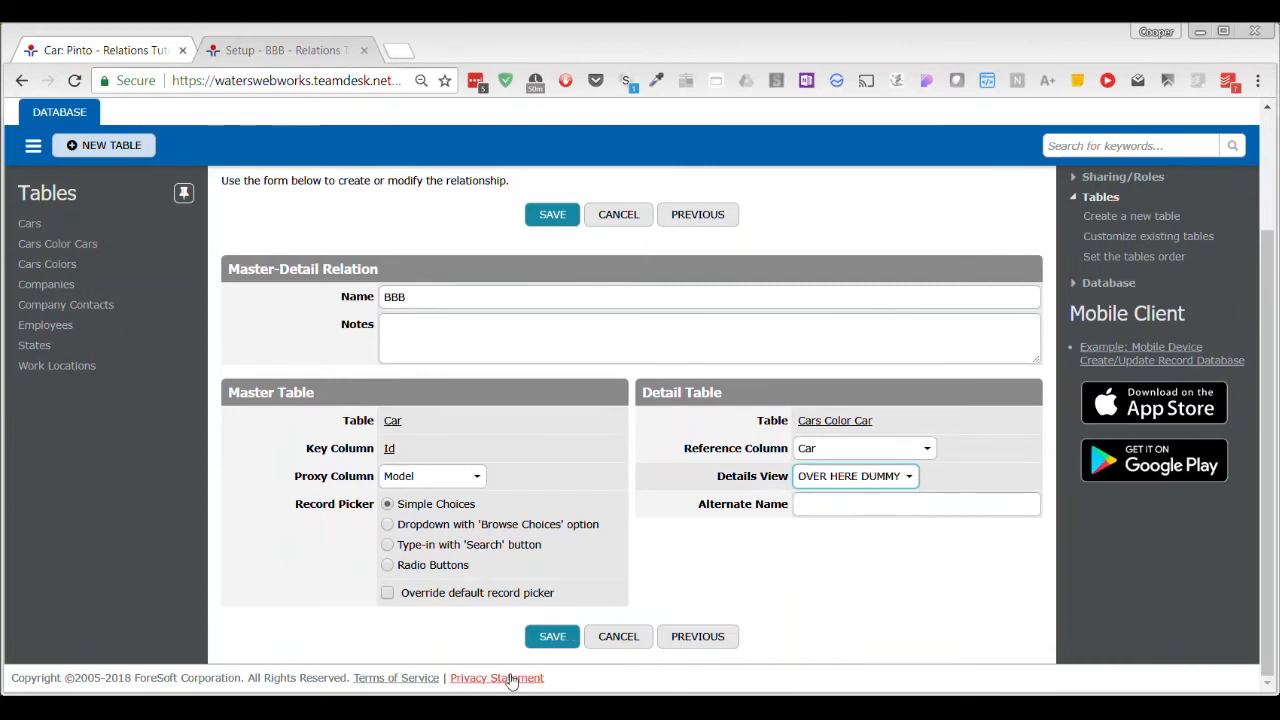
click(549, 641)
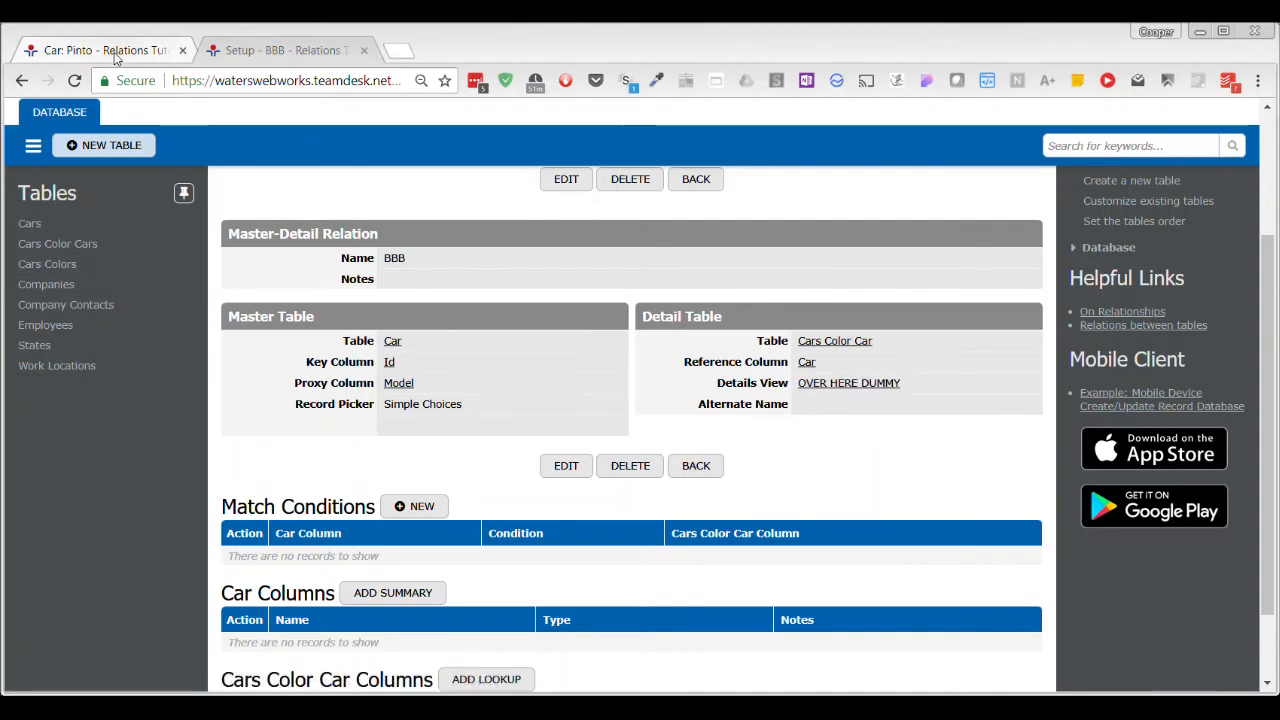
Check the Cars Color Cars details on the Pinto car record, and open the Cars Color Cars table's setup.
click(272, 50)
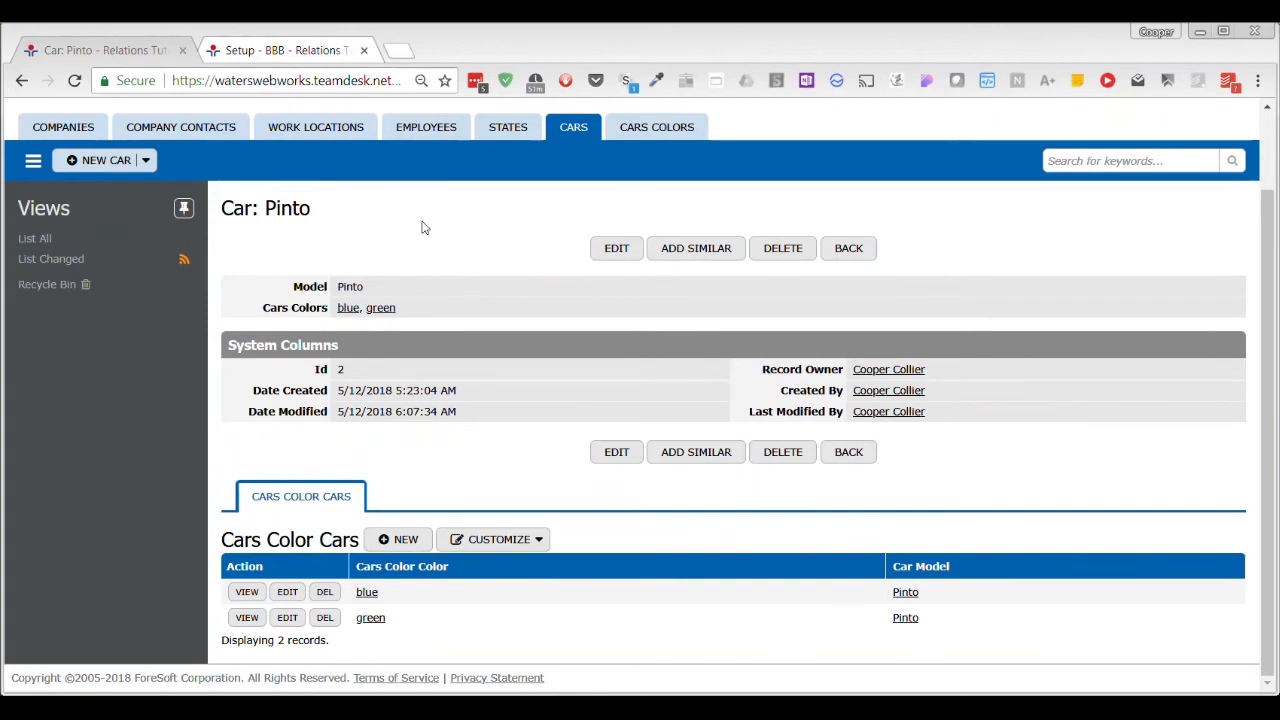
click(311, 50)
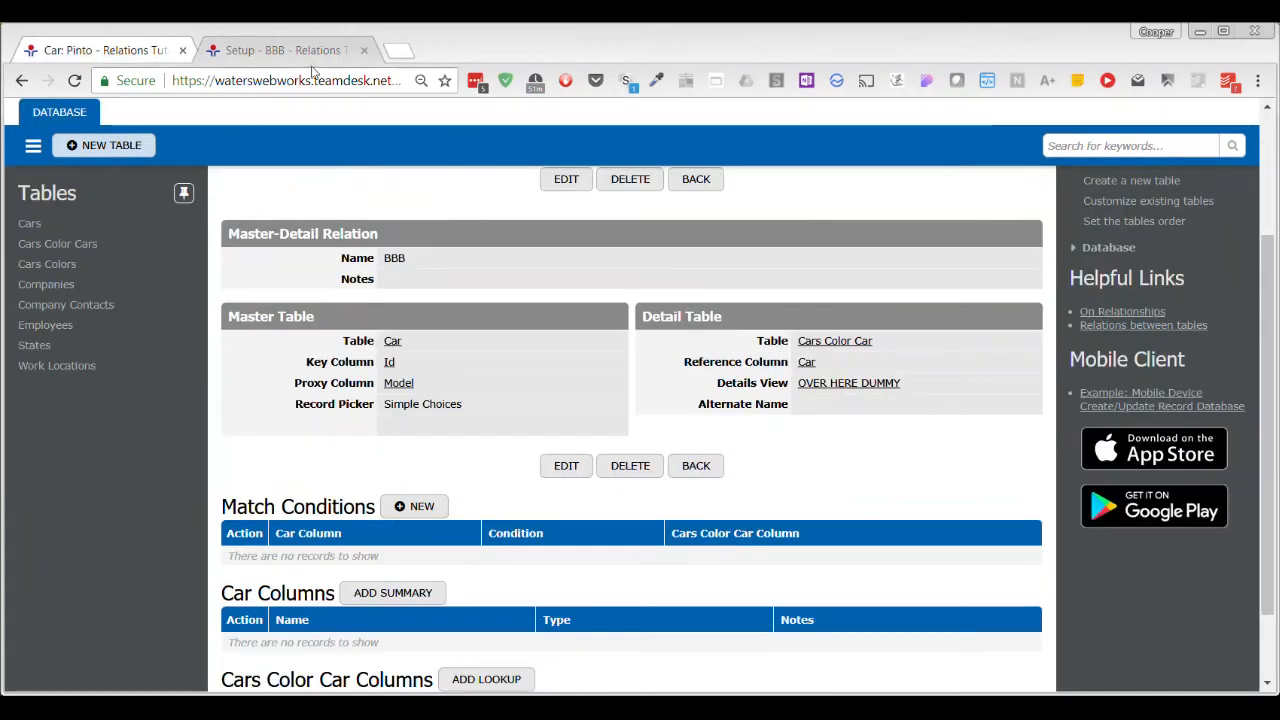
click(99, 246)
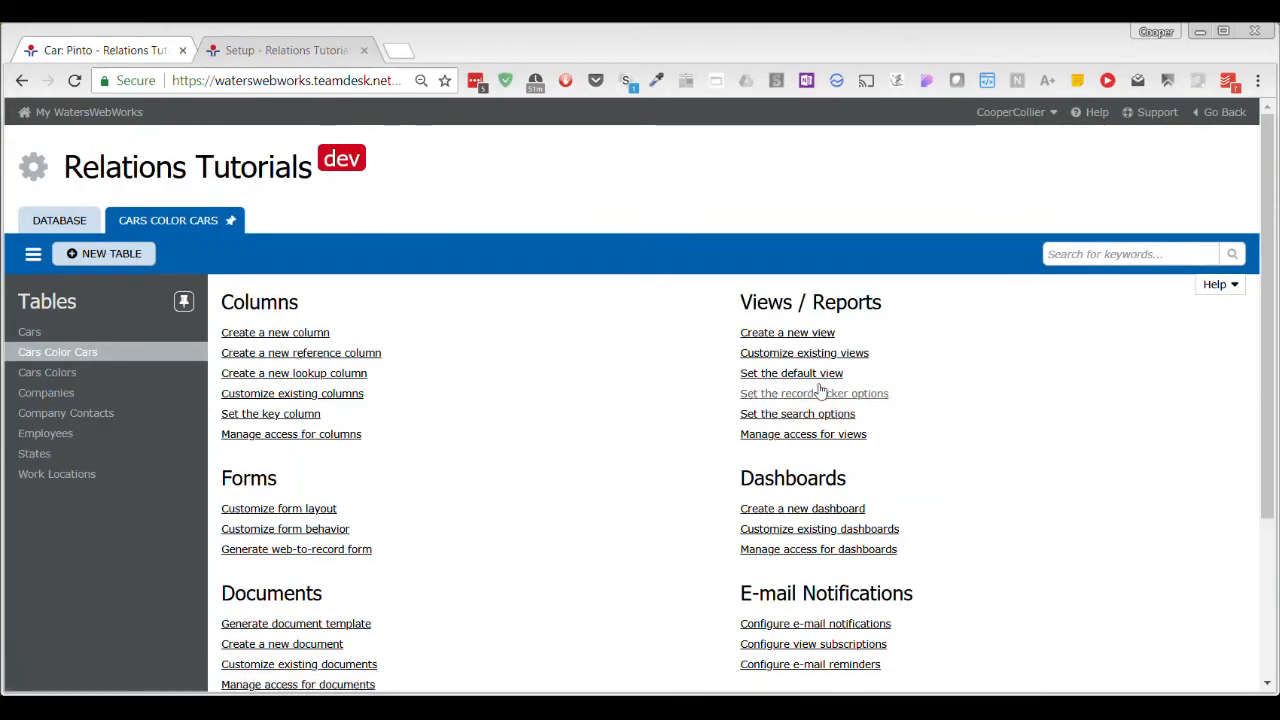
Switch the Cars Color Cars view OVER HERE DUMMY to custom columns with only Cars Color Color, and save it.
click(840, 355)
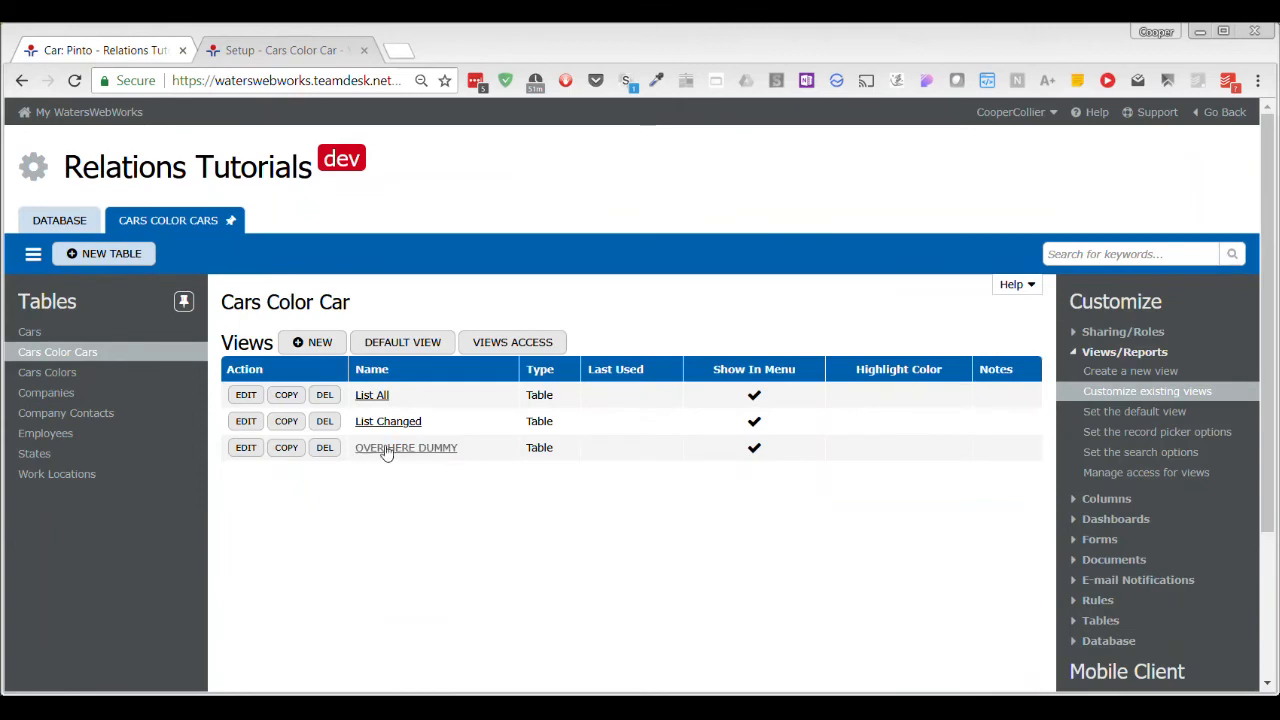
click(246, 448)
scroll(522, 370, down, 5)
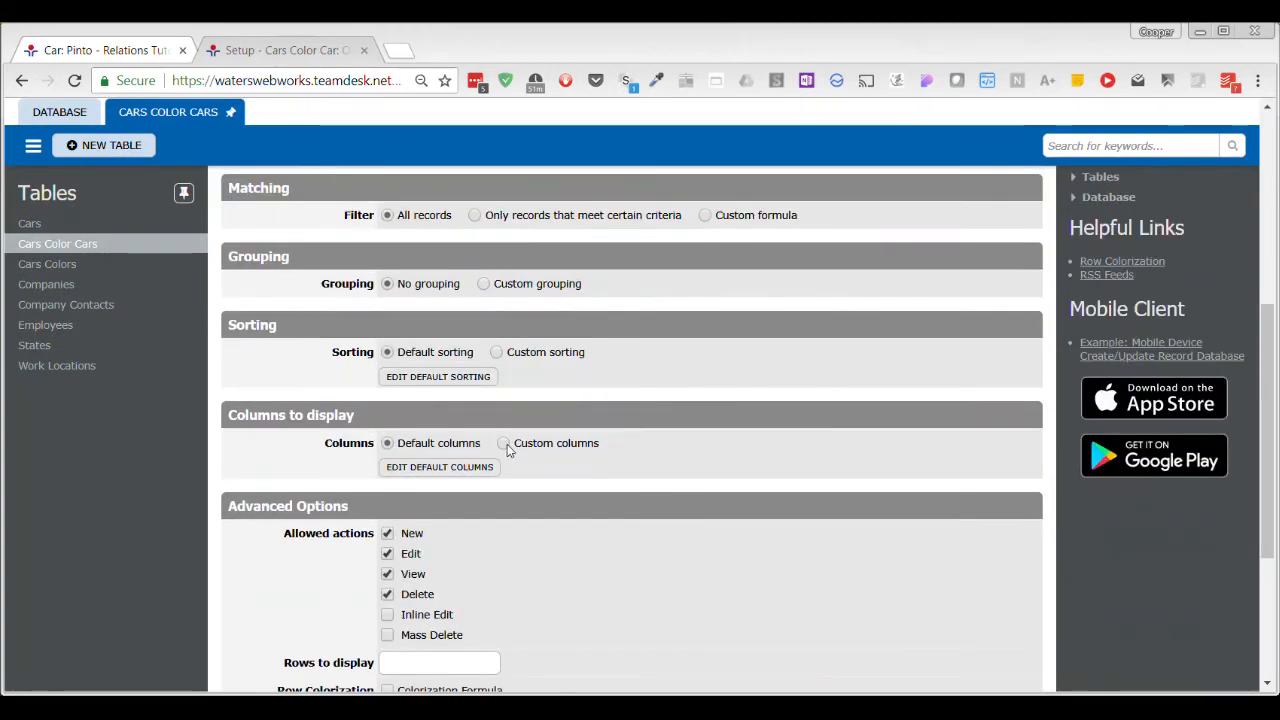
click(503, 443)
scroll(656, 479, down, 1)
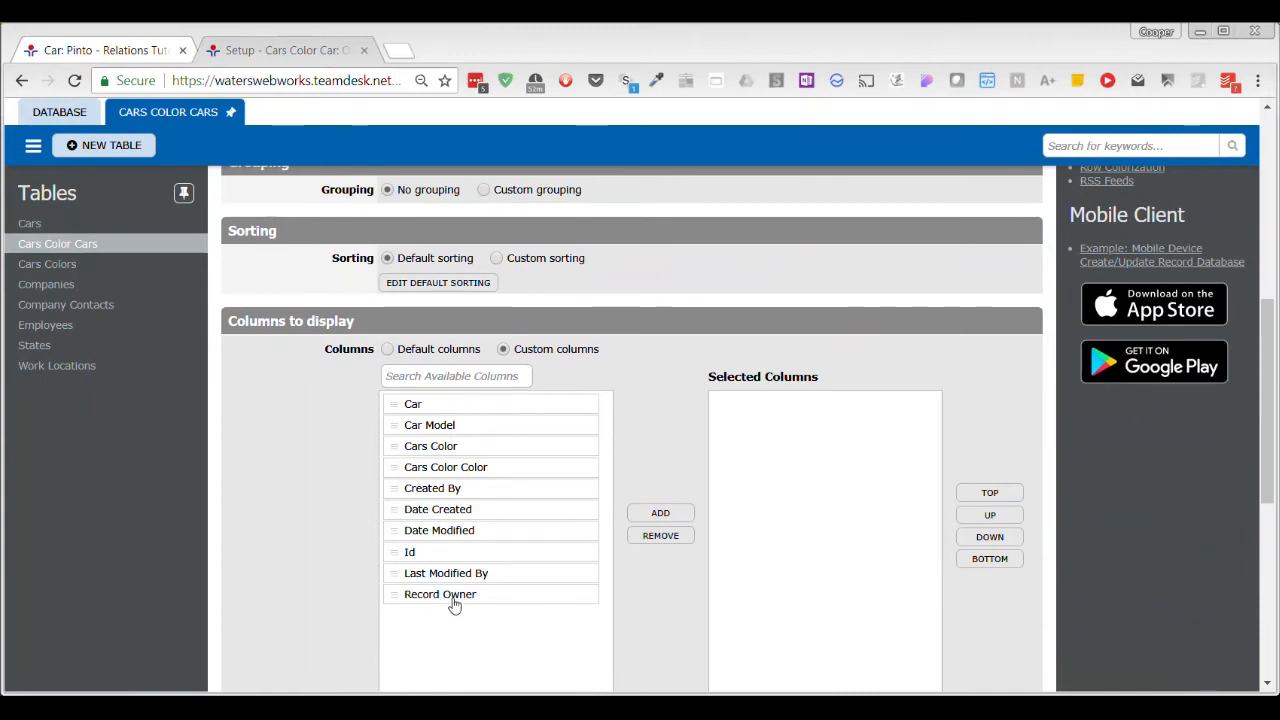
click(461, 472)
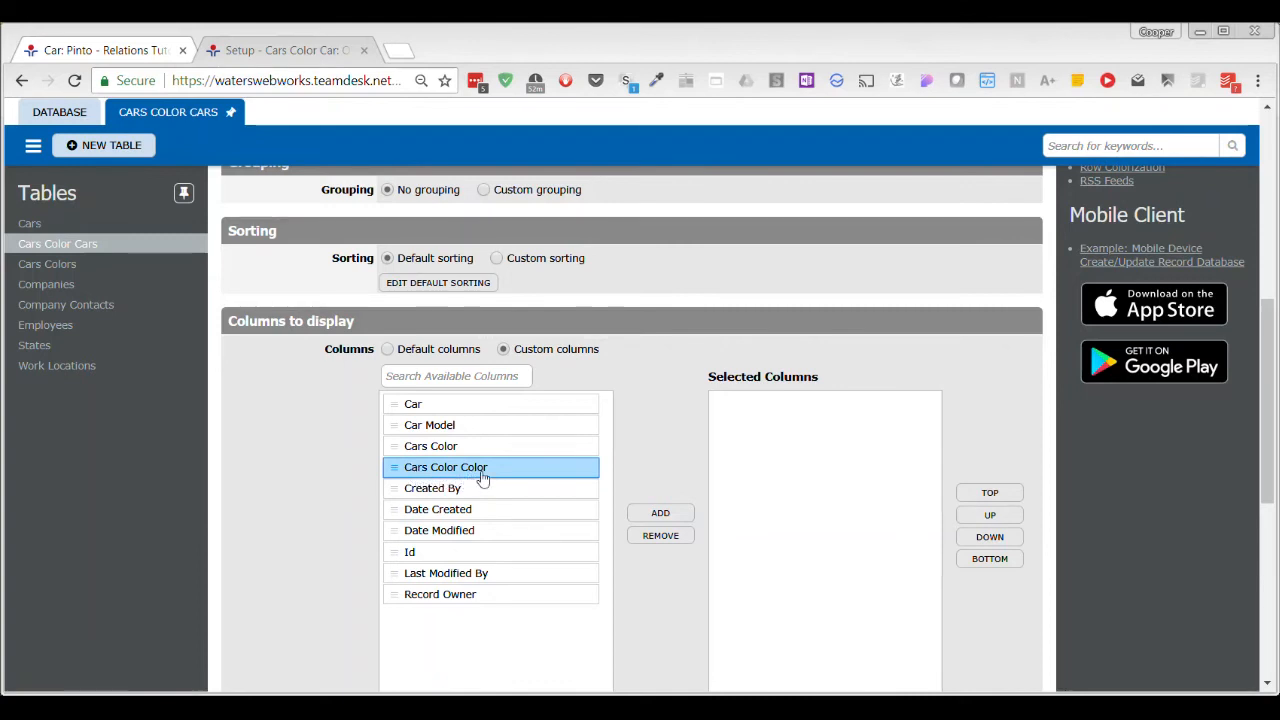
click(661, 513)
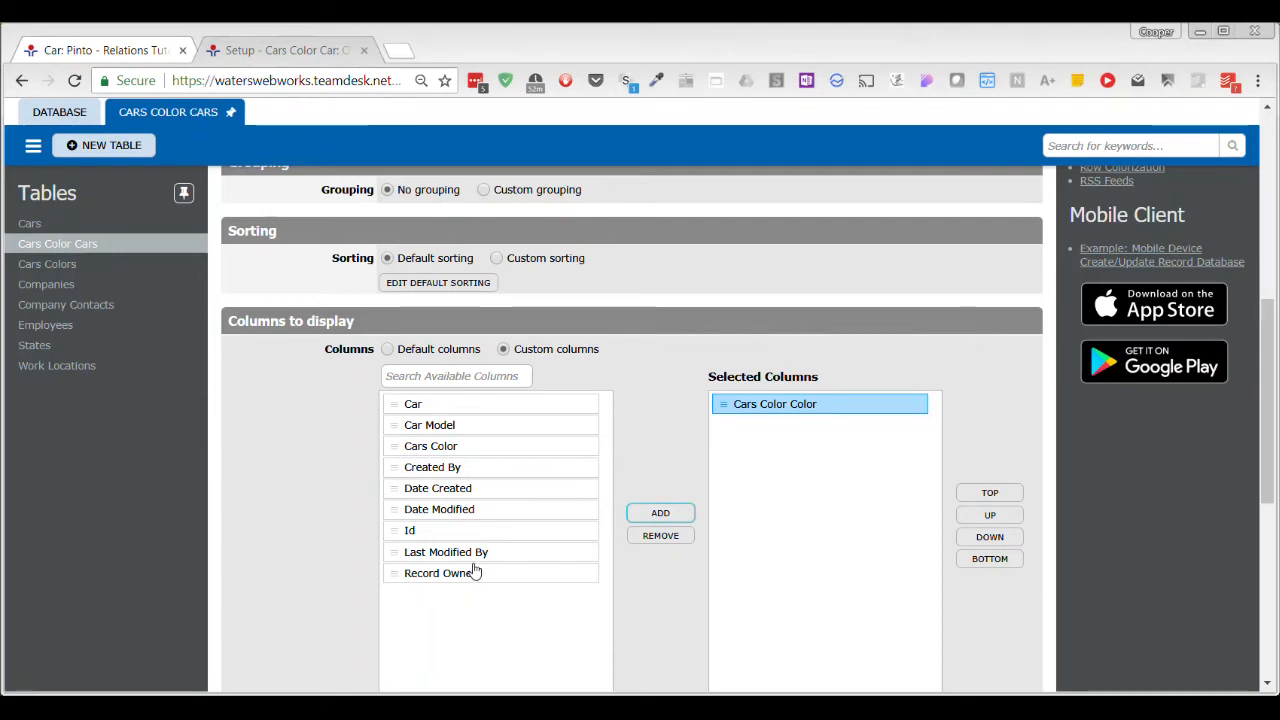
scroll(640, 365, down, 2)
scroll(649, 360, down, 3)
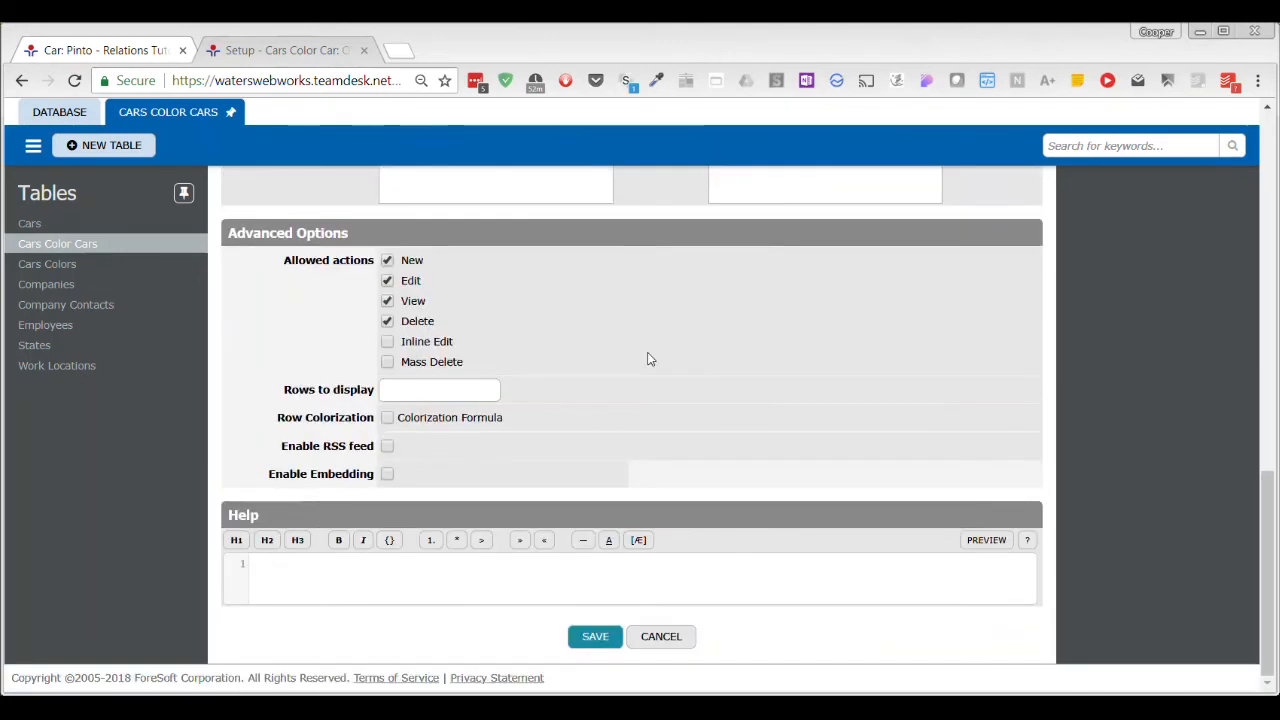
click(598, 639)
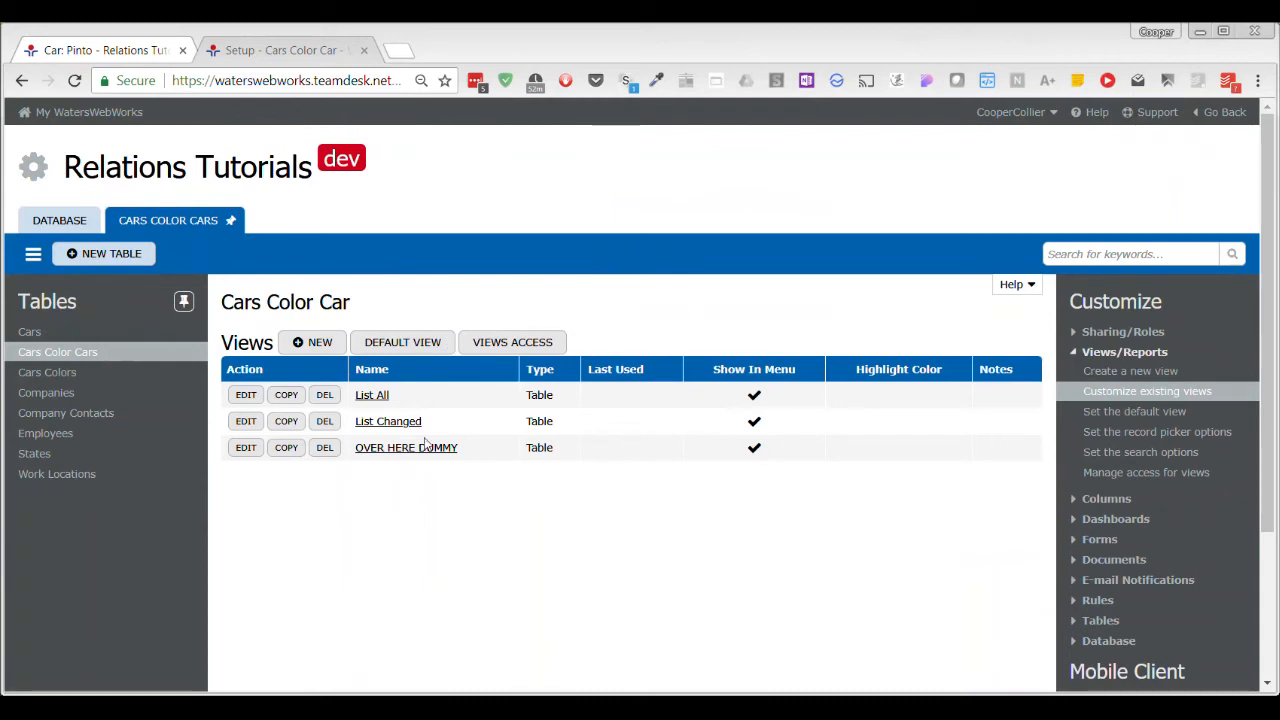
Start a new lookup column on the AAAA relation of the Cars Color Cars table and name it Color Type.
click(1076, 499)
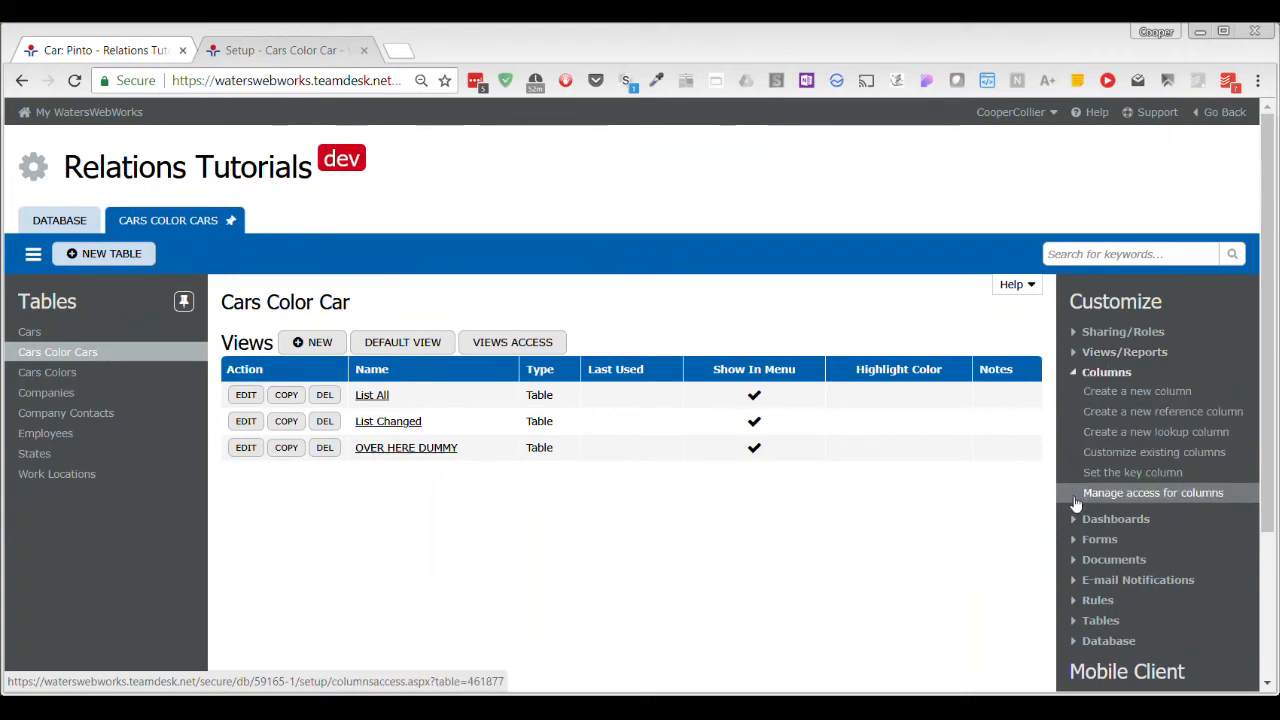
click(1175, 456)
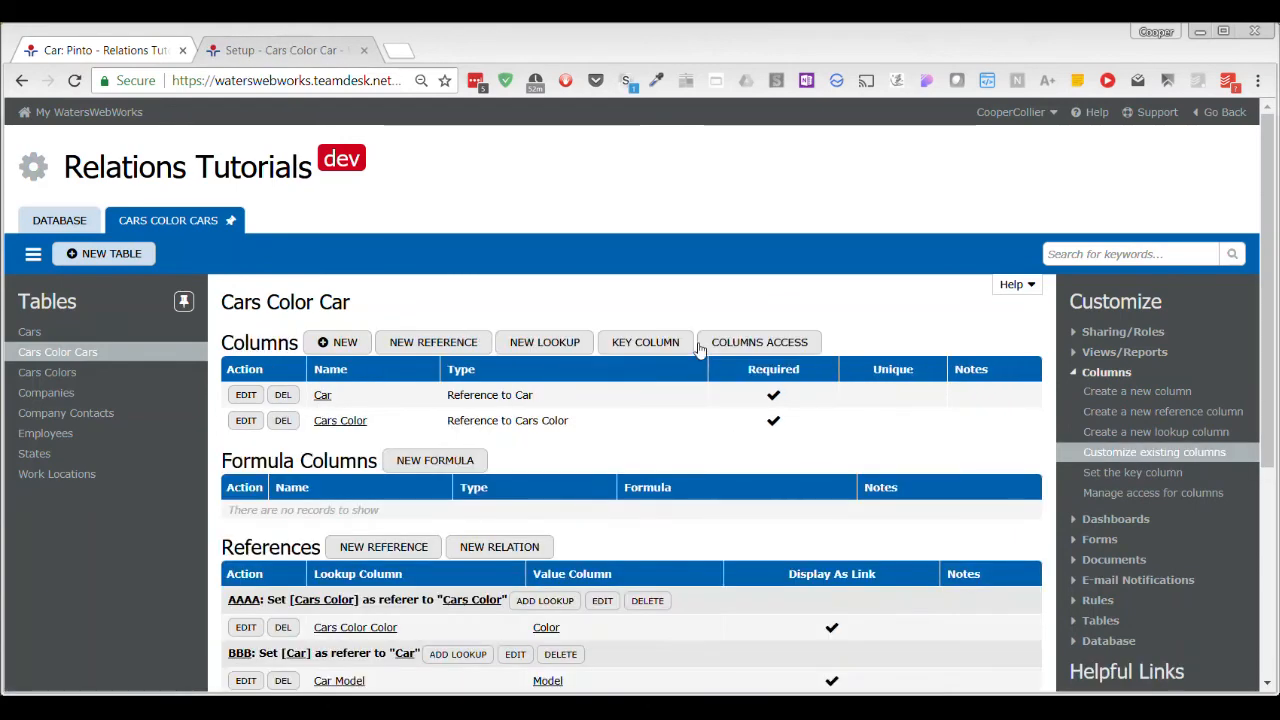
scroll(699, 349, down, 4)
scroll(699, 349, up, 2)
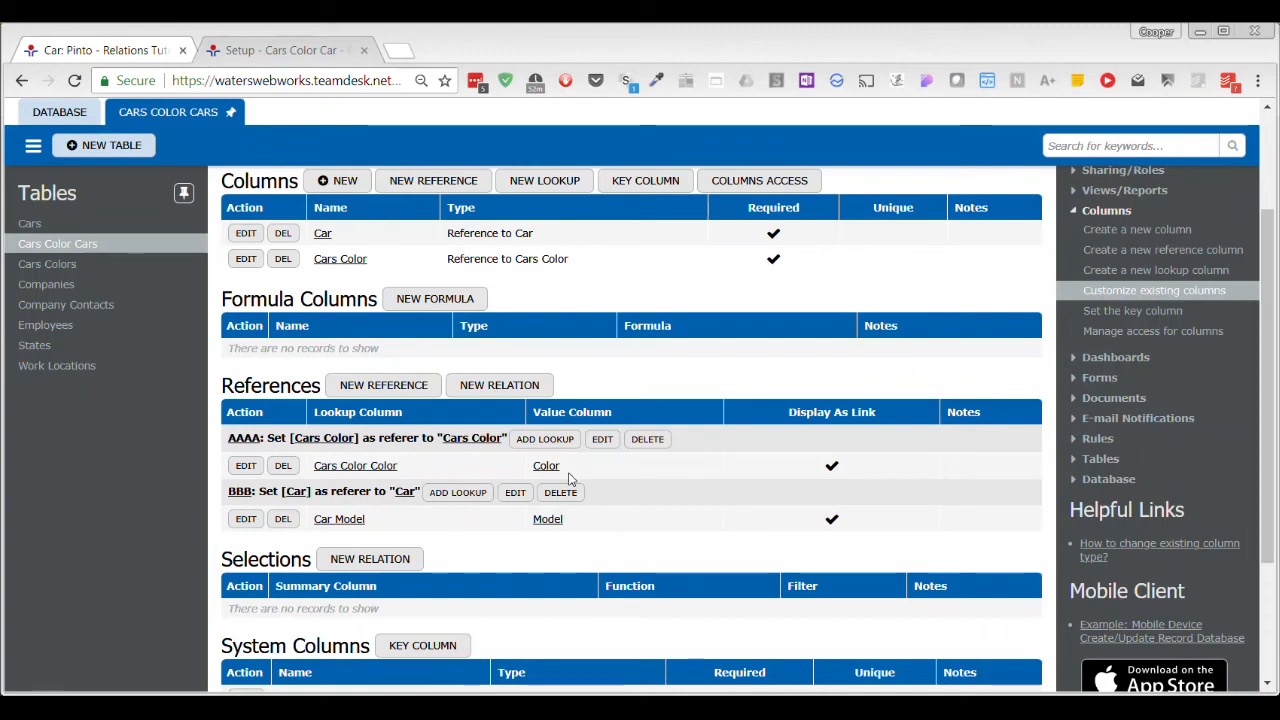
click(574, 441)
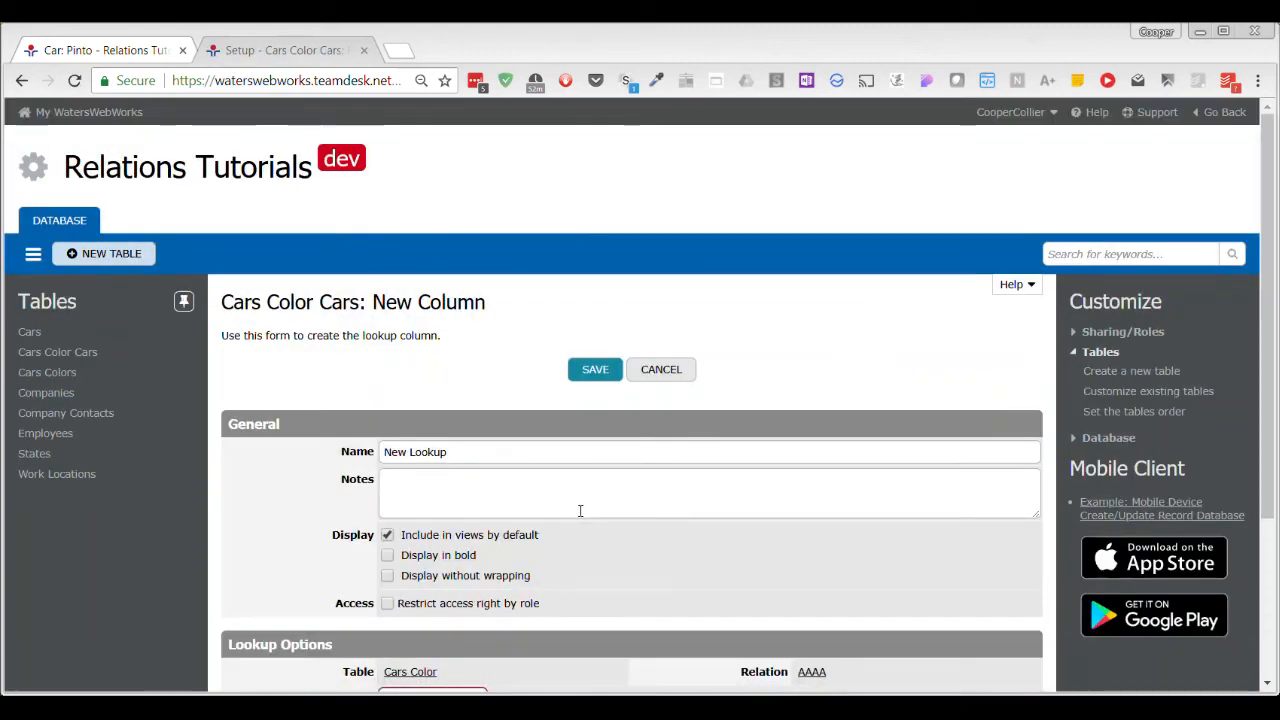
drag(469, 454, 345, 452)
text(Coly)
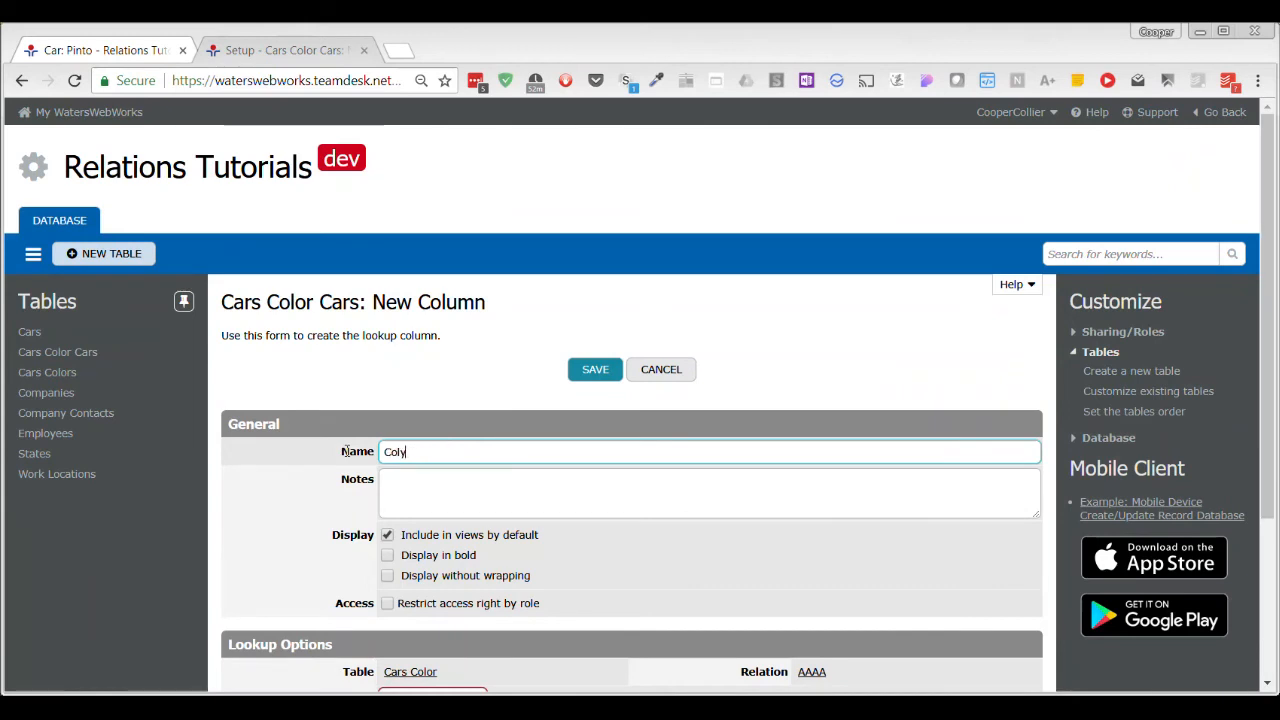
key(BackSpace)
text(or Type)
Exclude the lookup column from default views, disable its link display and set its Value Column to Type of Paint.
scroll(437, 489, down, 1)
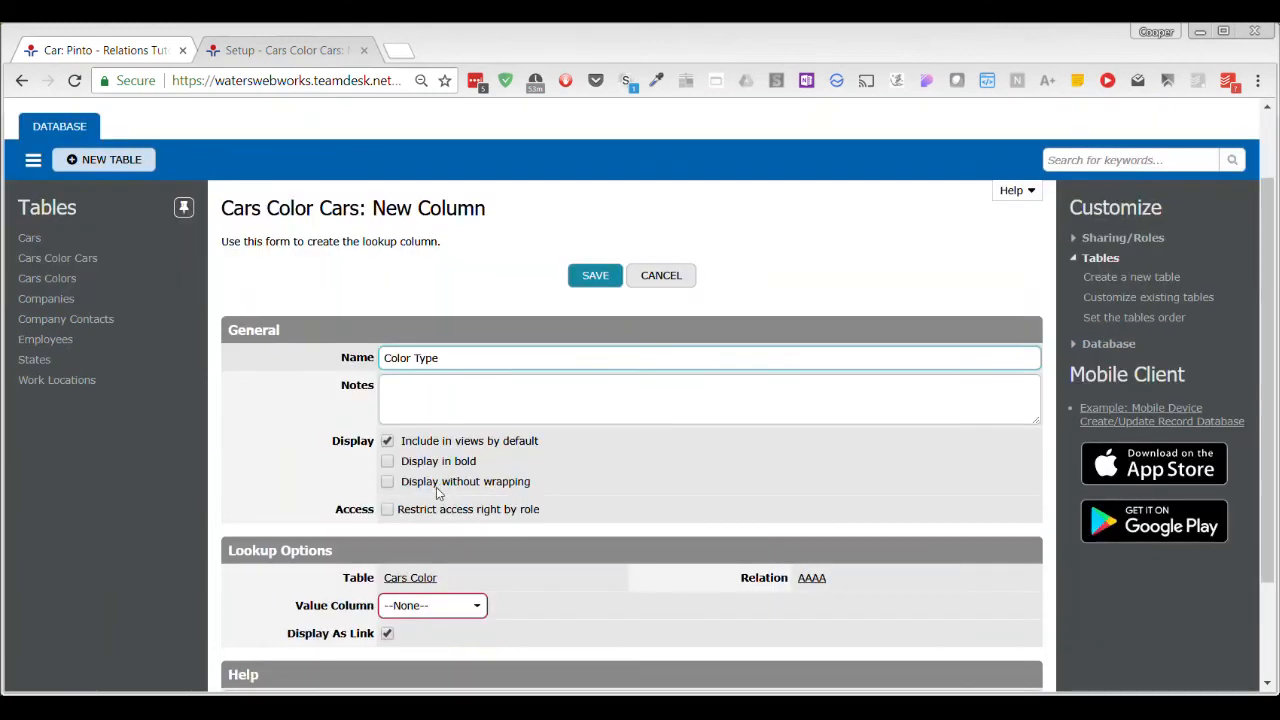
click(388, 442)
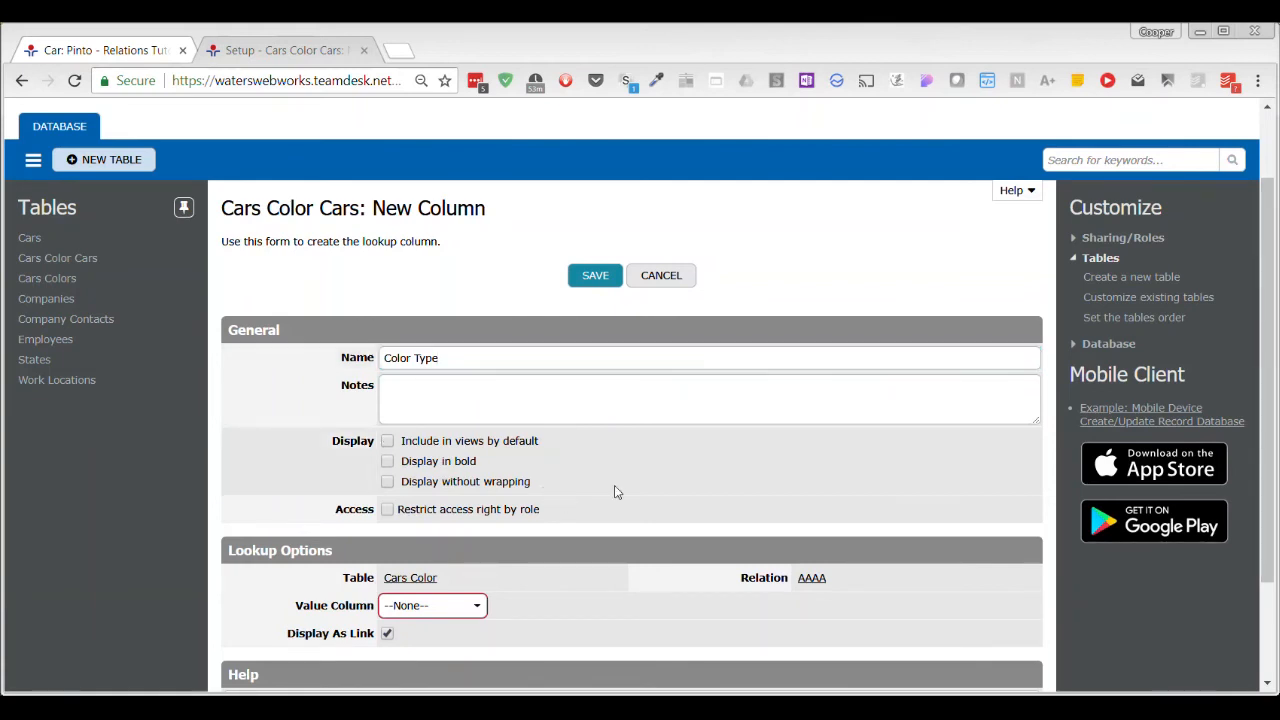
scroll(614, 485, down, 2)
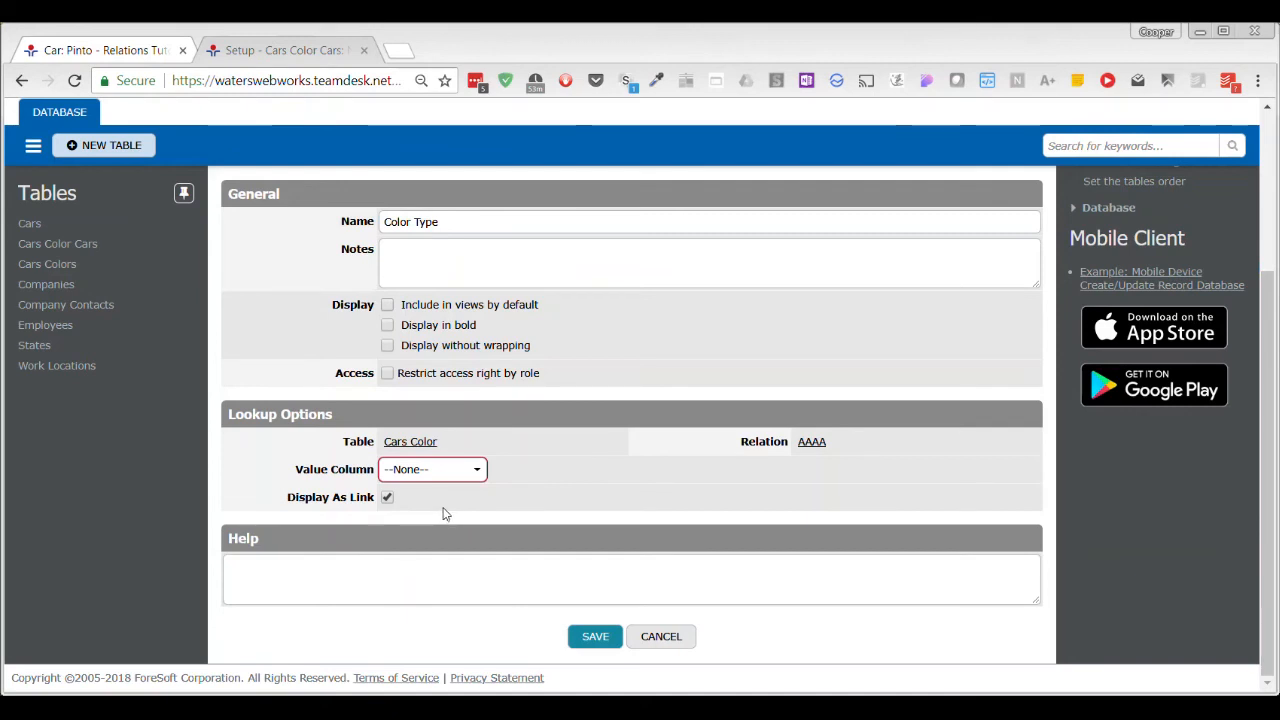
click(387, 498)
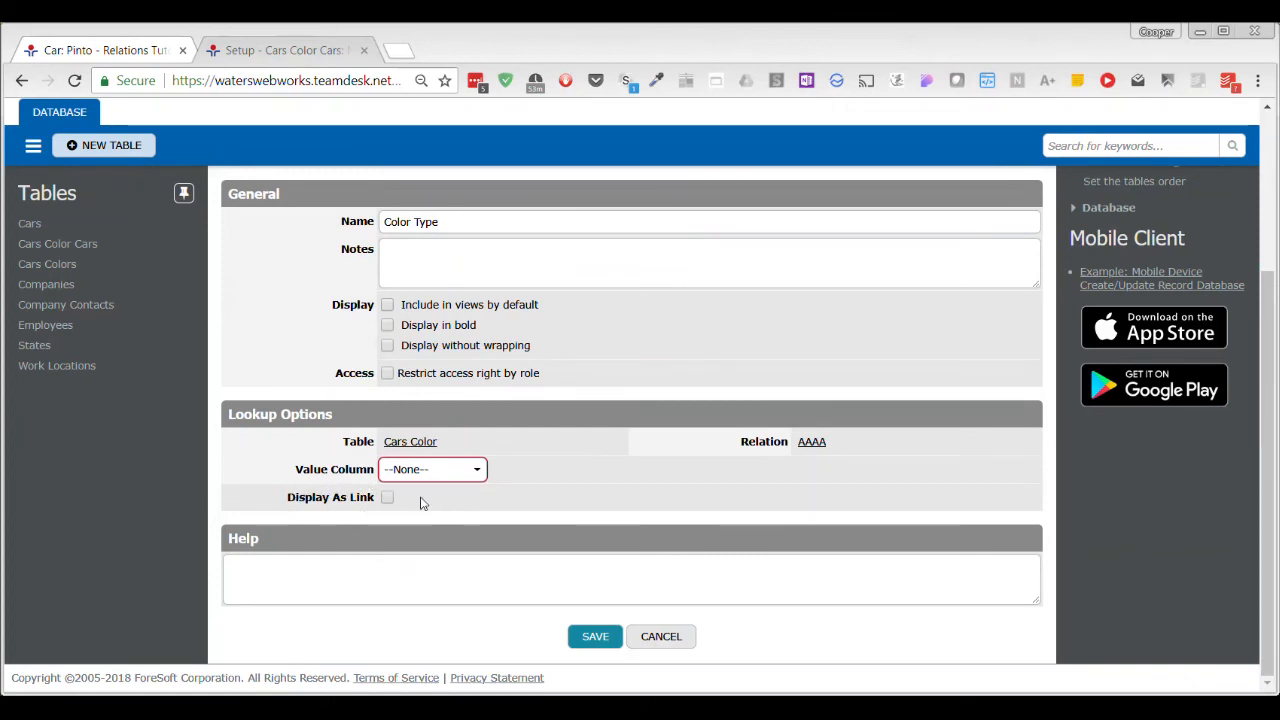
click(472, 471)
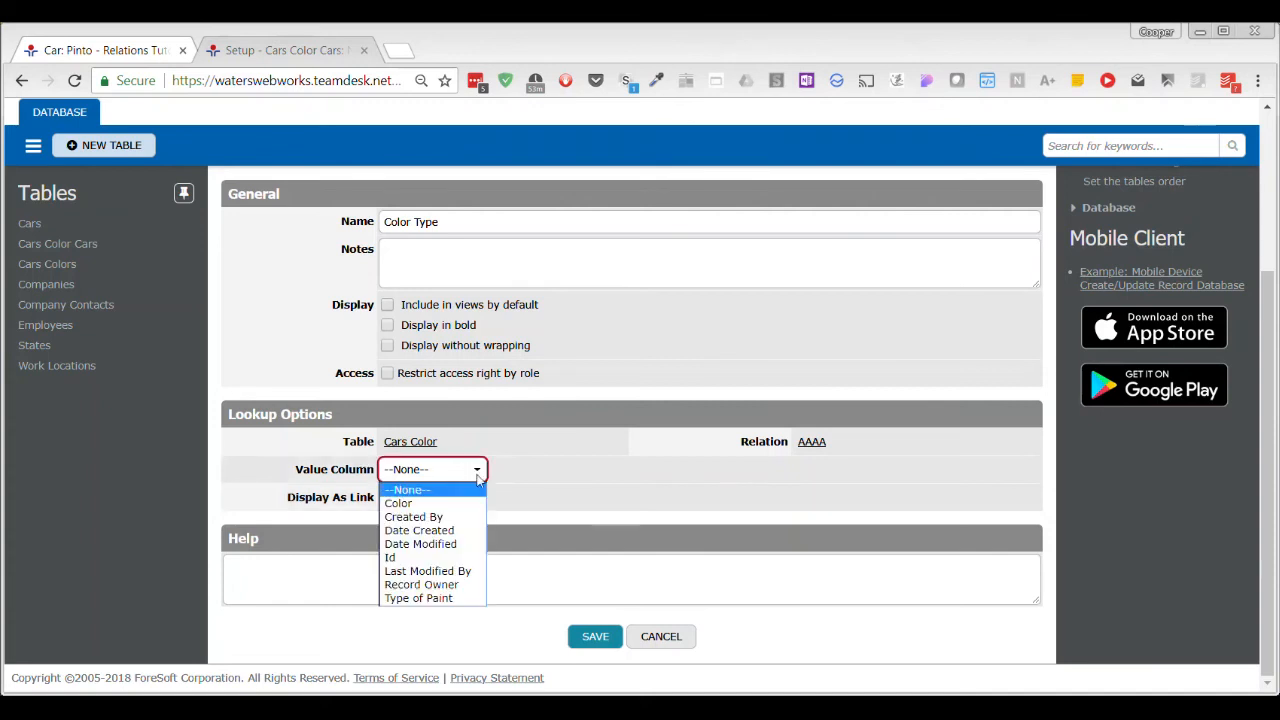
click(445, 598)
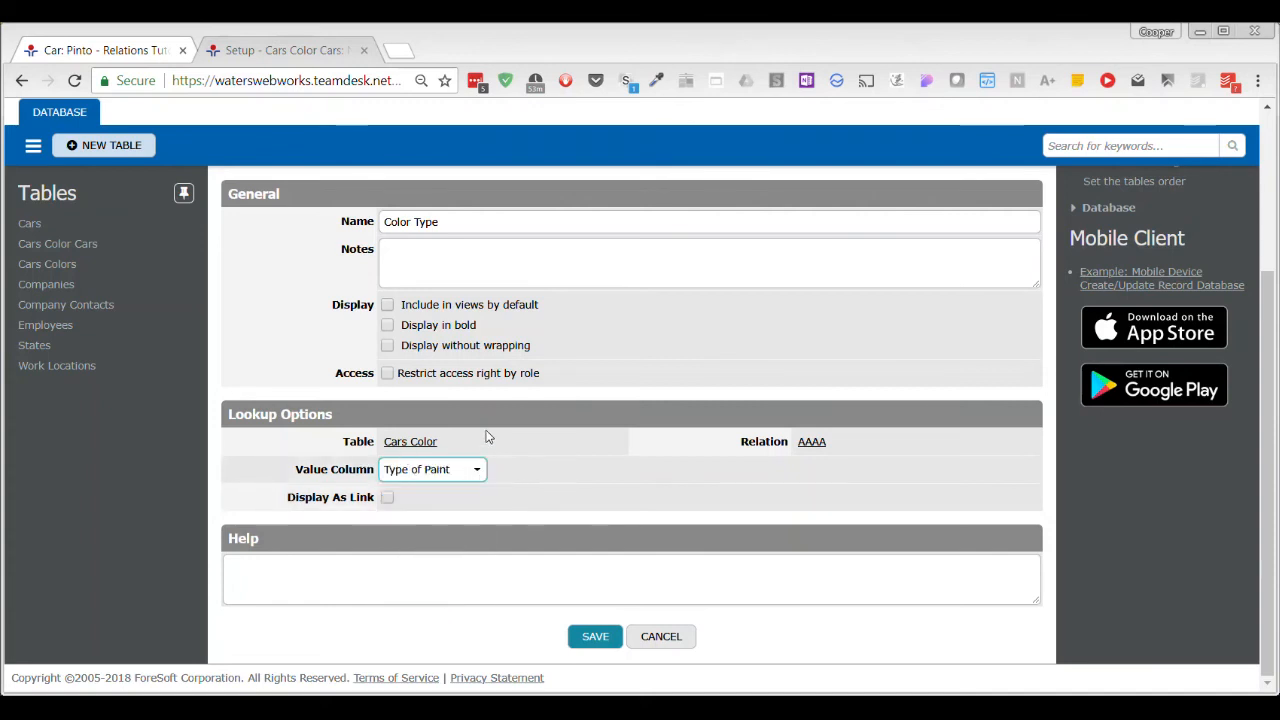
Extend the lookup column's name to Color Type of Paint and save the column.
click(446, 224)
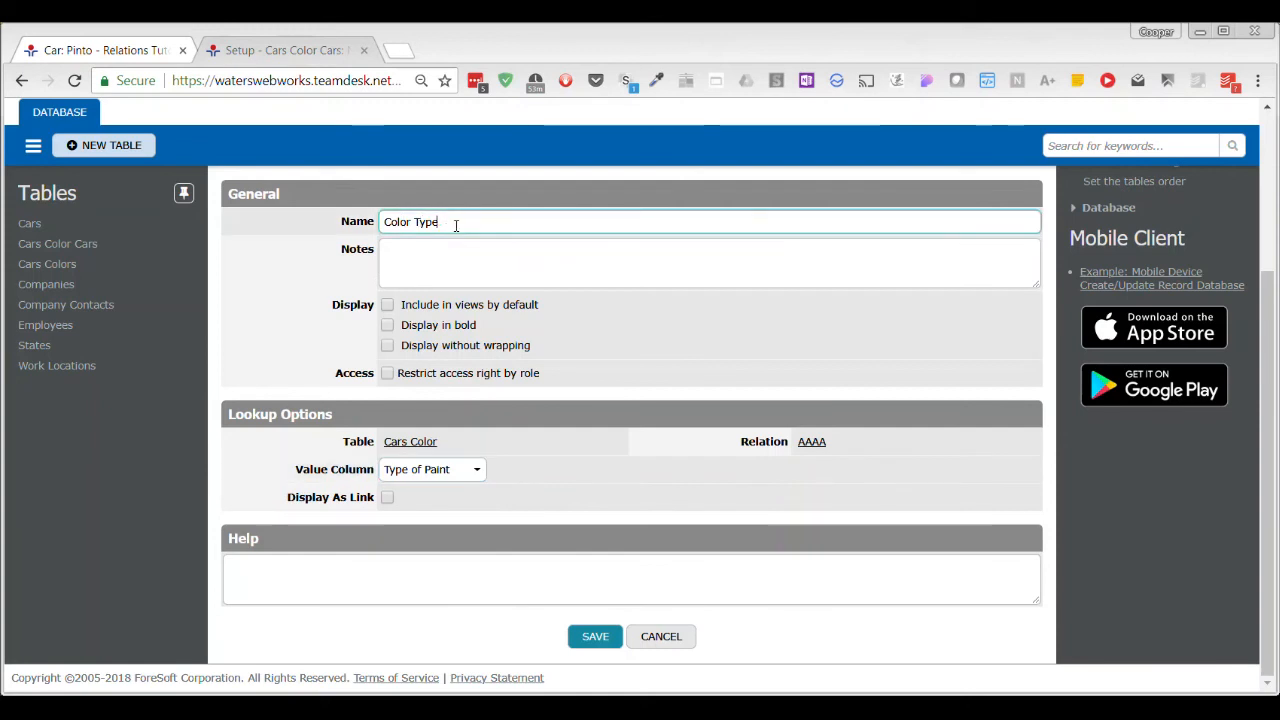
text(of)
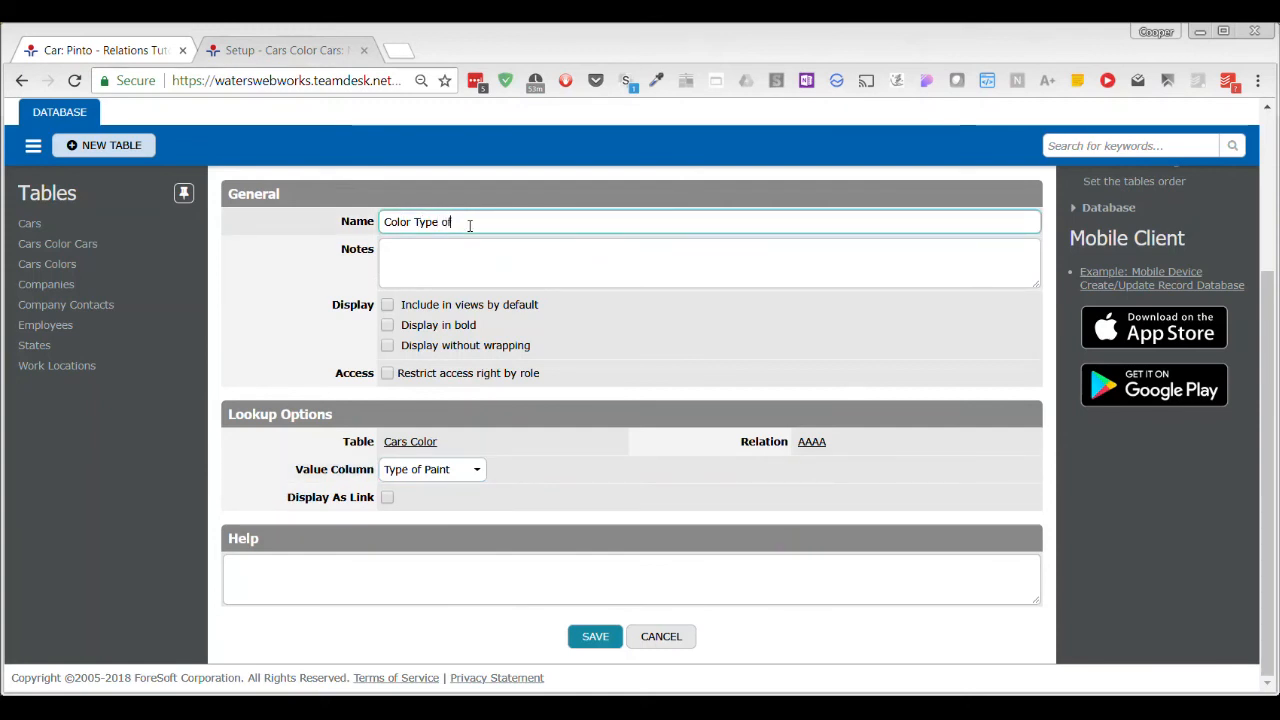
text( Paint)
click(590, 636)
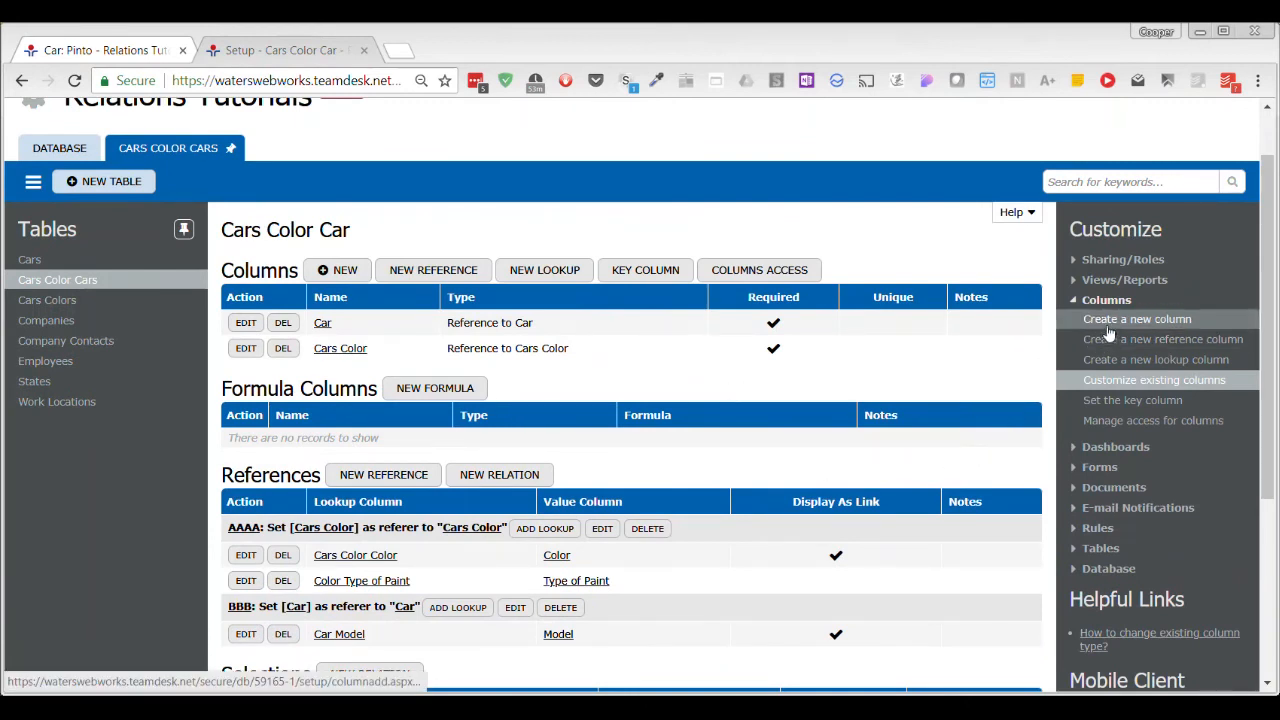
Return to the Cars Color Cars table's existing views and open OVER HERE DUMMY for editing.
click(1076, 283)
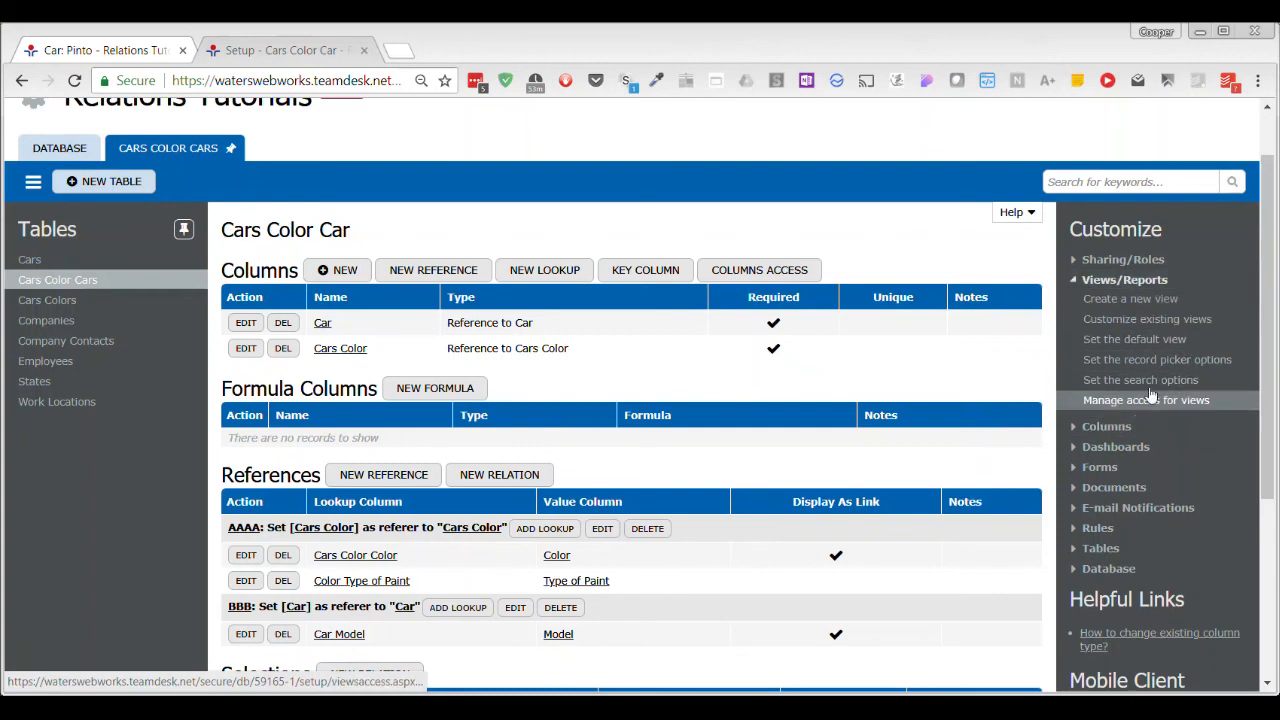
click(1168, 323)
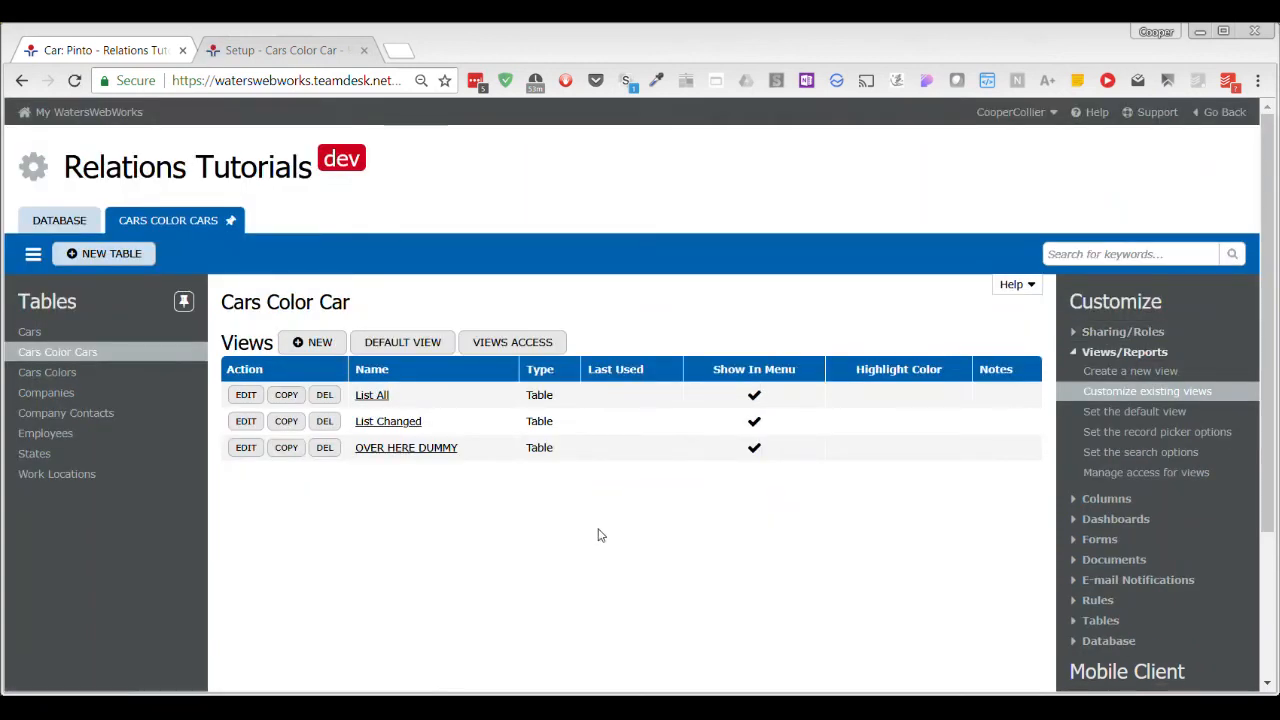
click(251, 451)
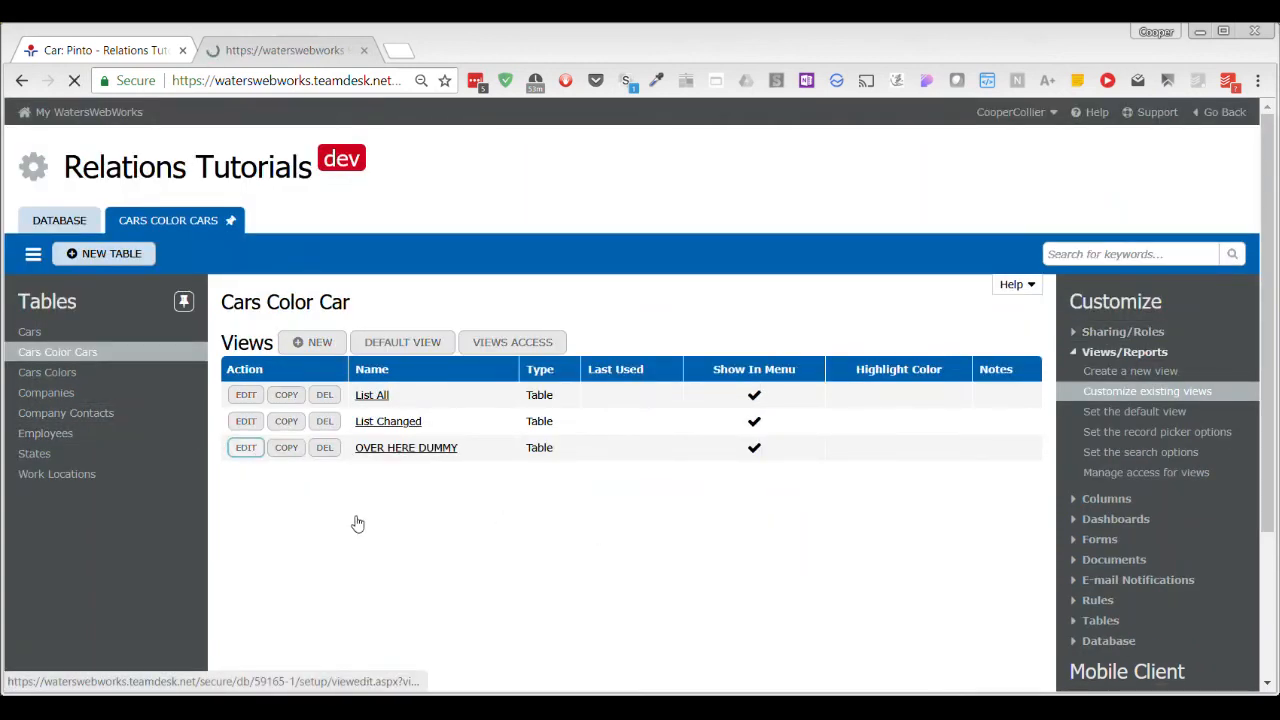
scroll(595, 490, down, 1)
scroll(598, 479, down, 2)
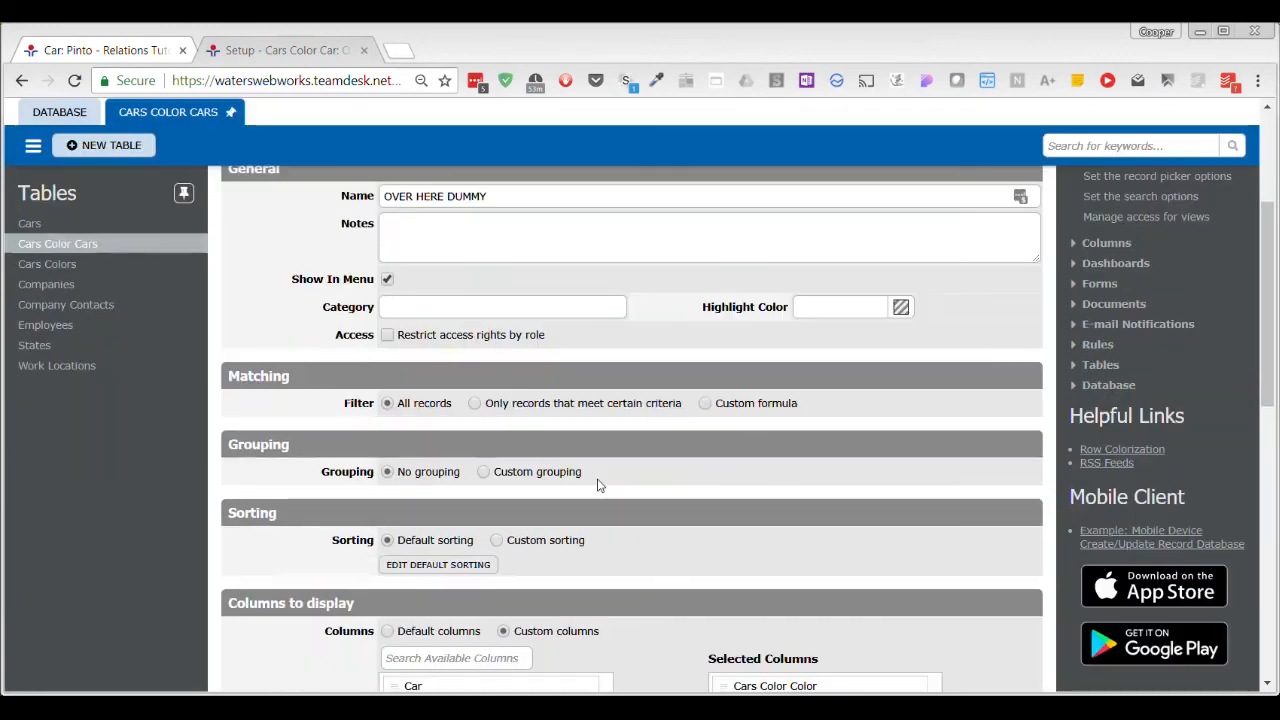
Rename the OVER HERE DUMMY view as "color and type of paint".
scroll(594, 483, up, 1)
drag(500, 292, 386, 290)
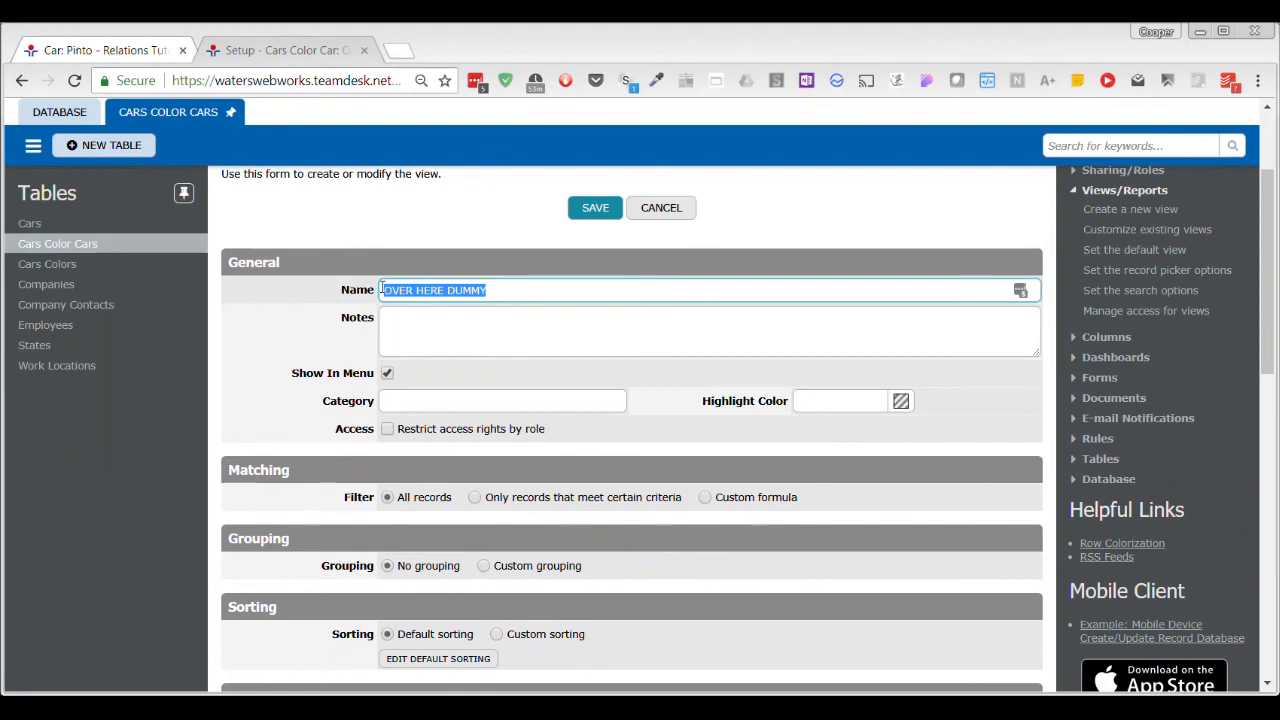
key(BackSpace)
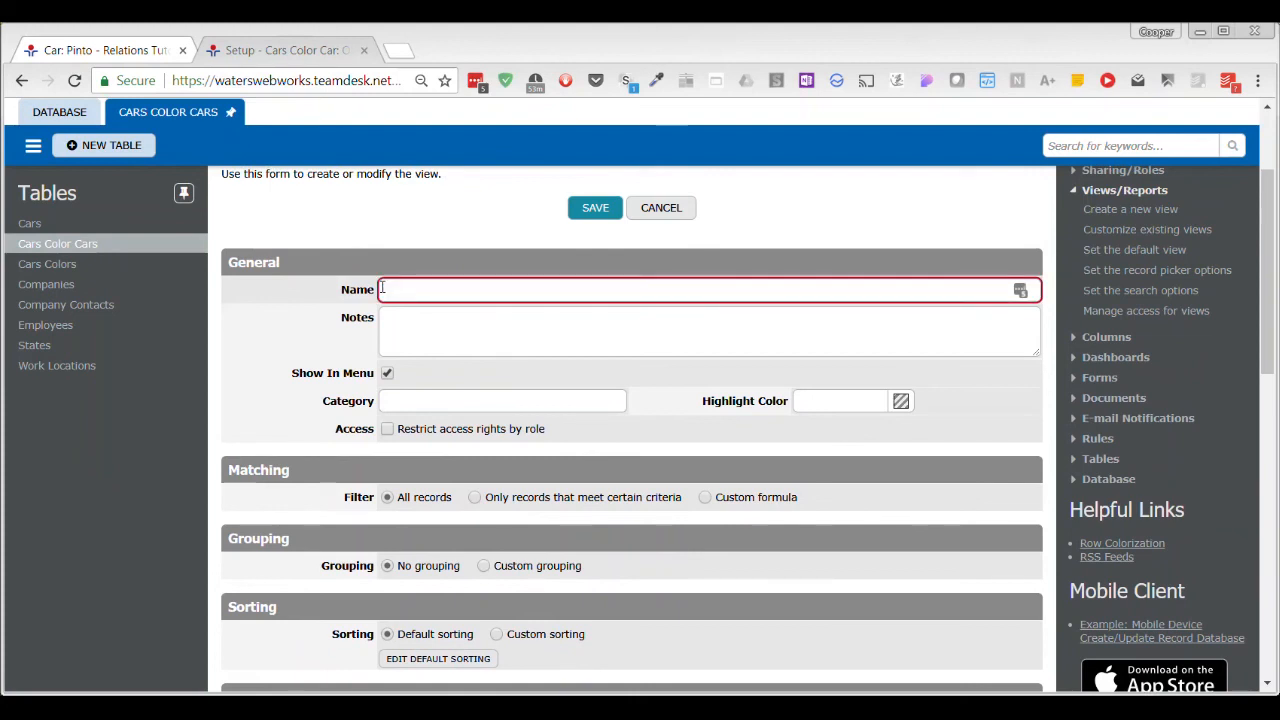
text(F)
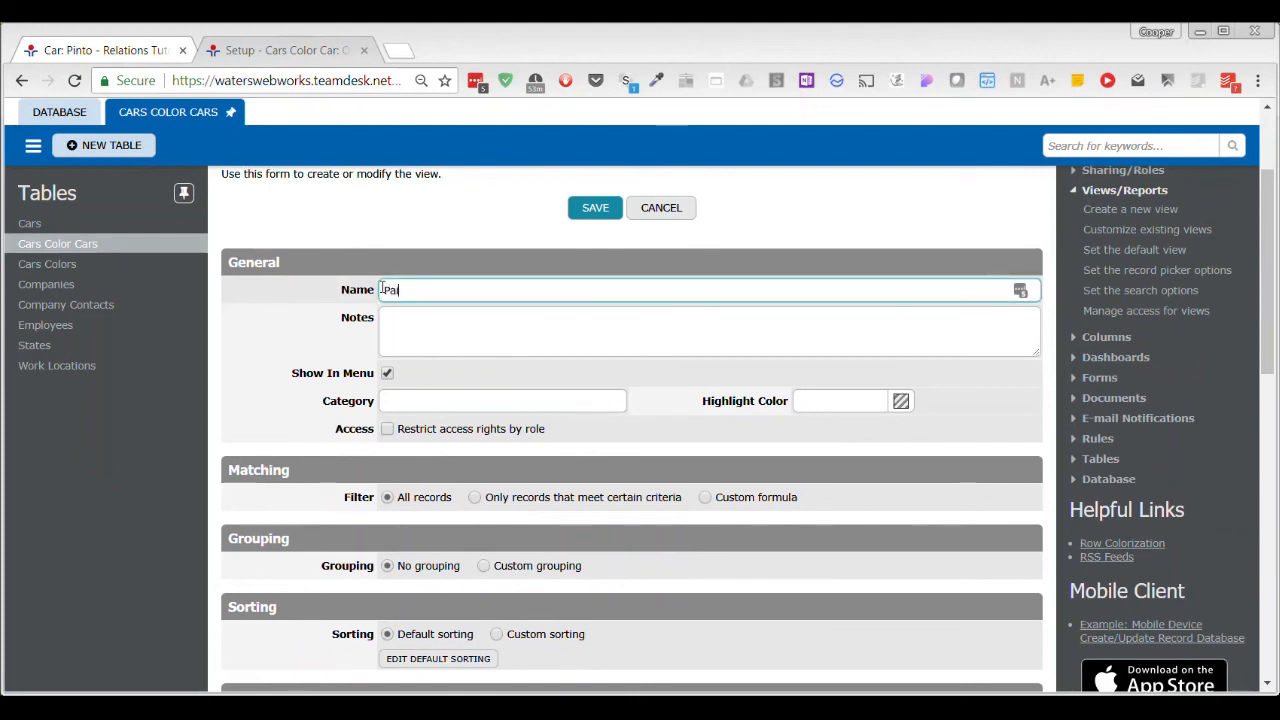
text(ain)
key(BackSpace)
key(BackSpace)
key(BackSpace)
key(BackSpace)
text(color )
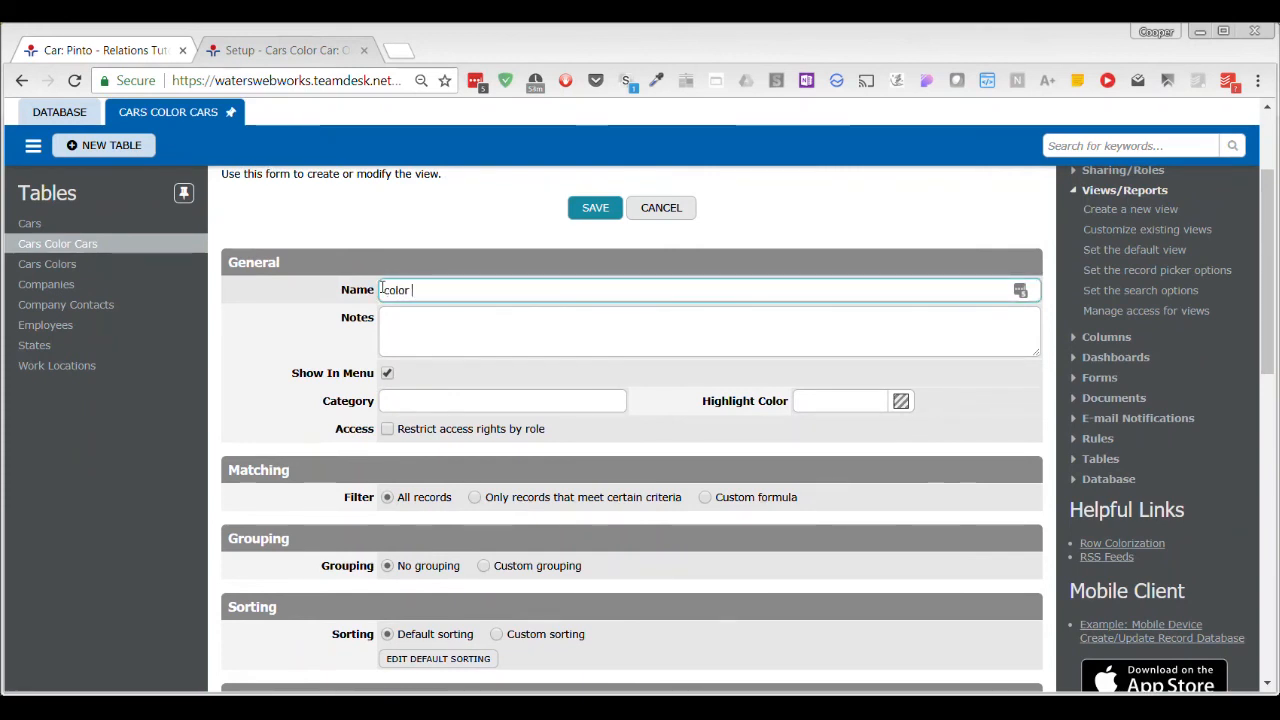
text(and type of paint)
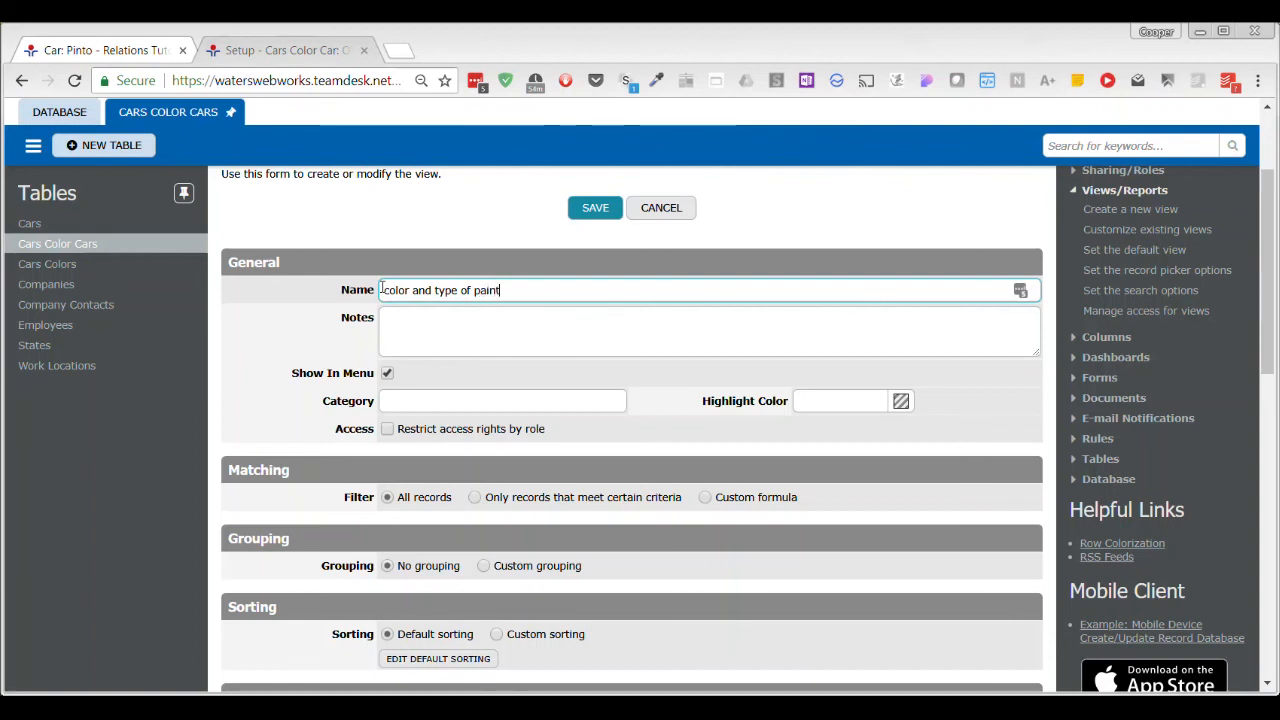
Enter the view's note "use this for the relation to show color and paint in the car table".
key(Tab)
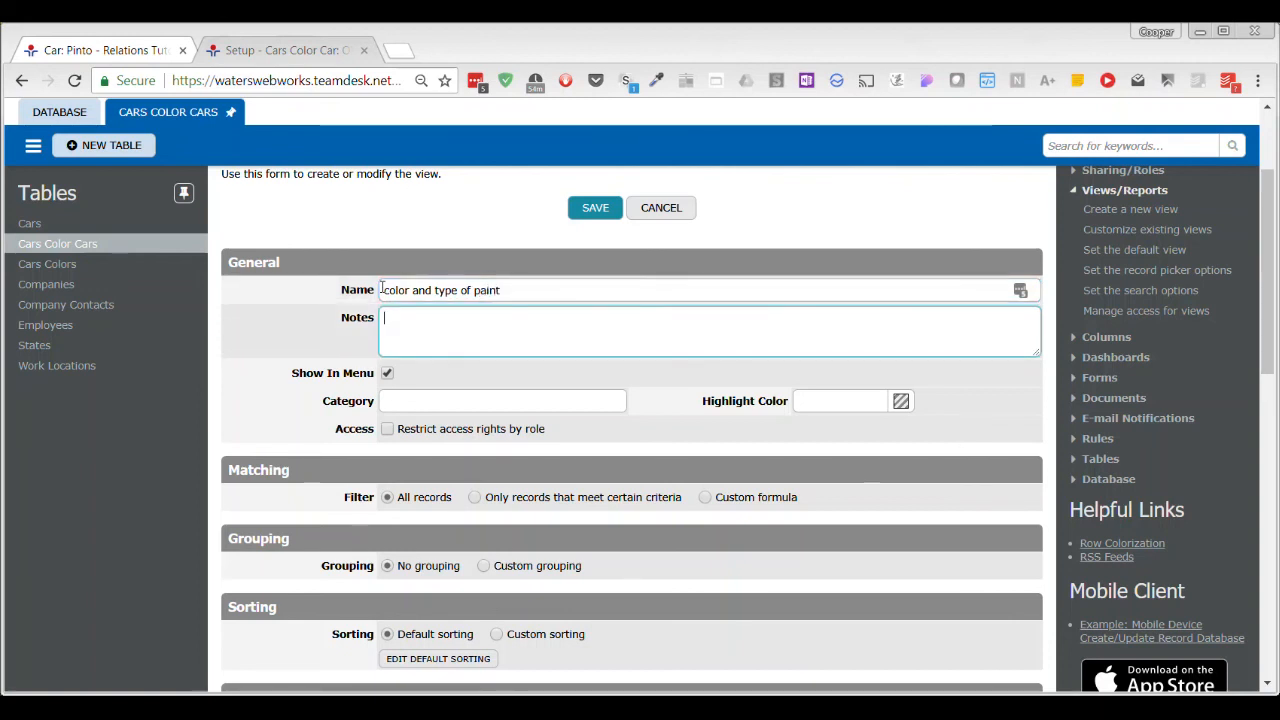
text(use this for the relation t)
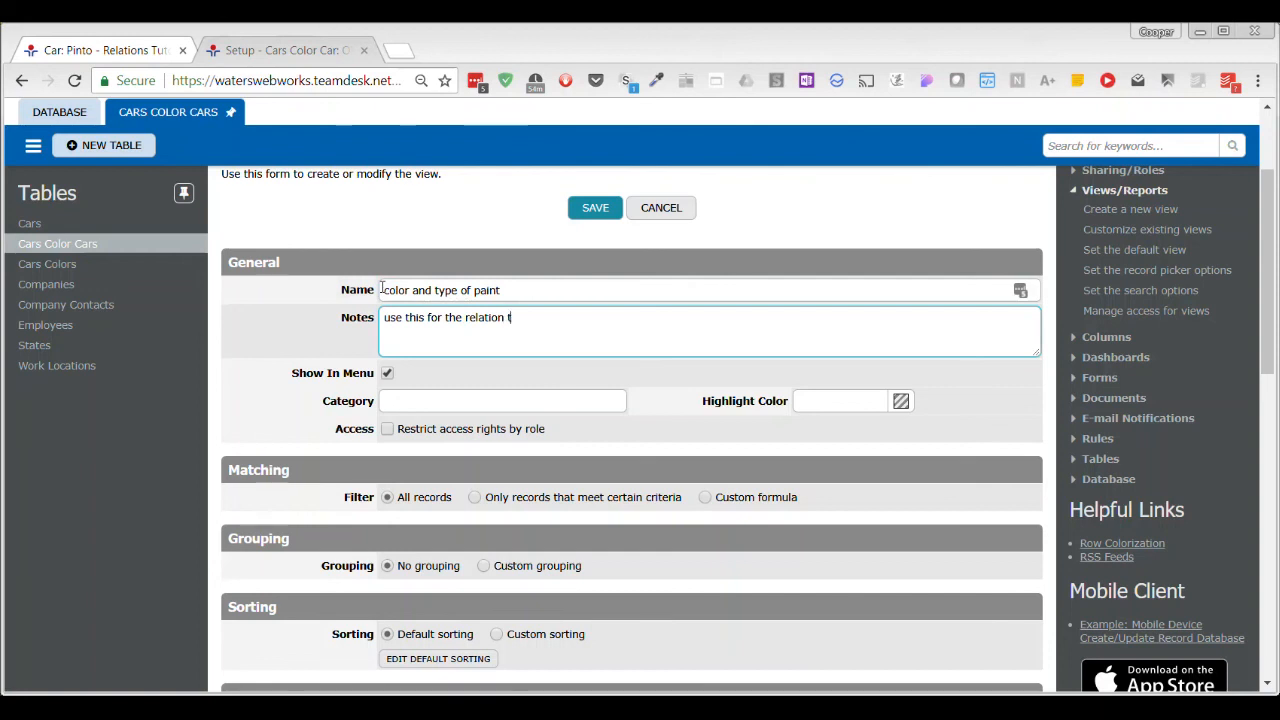
text(o show color and paint t)
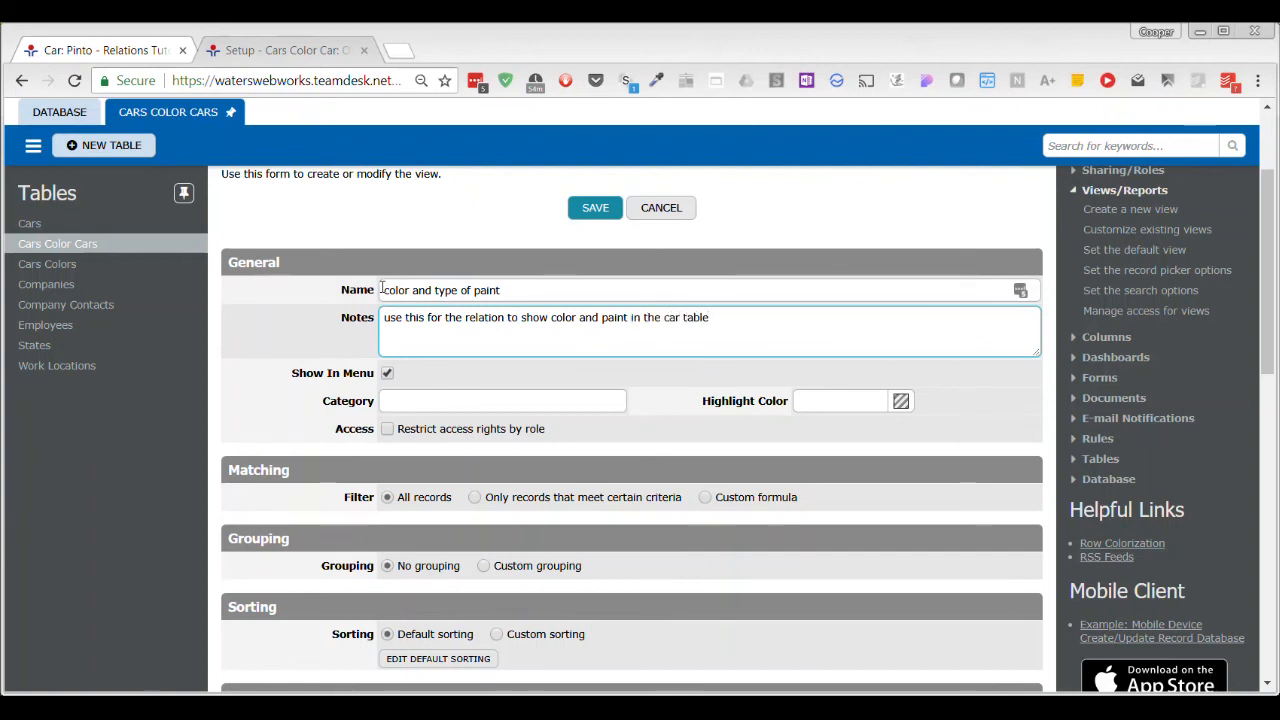
Add the Color Type of Paint column to the view's selected columns and save the view.
scroll(646, 432, down, 2)
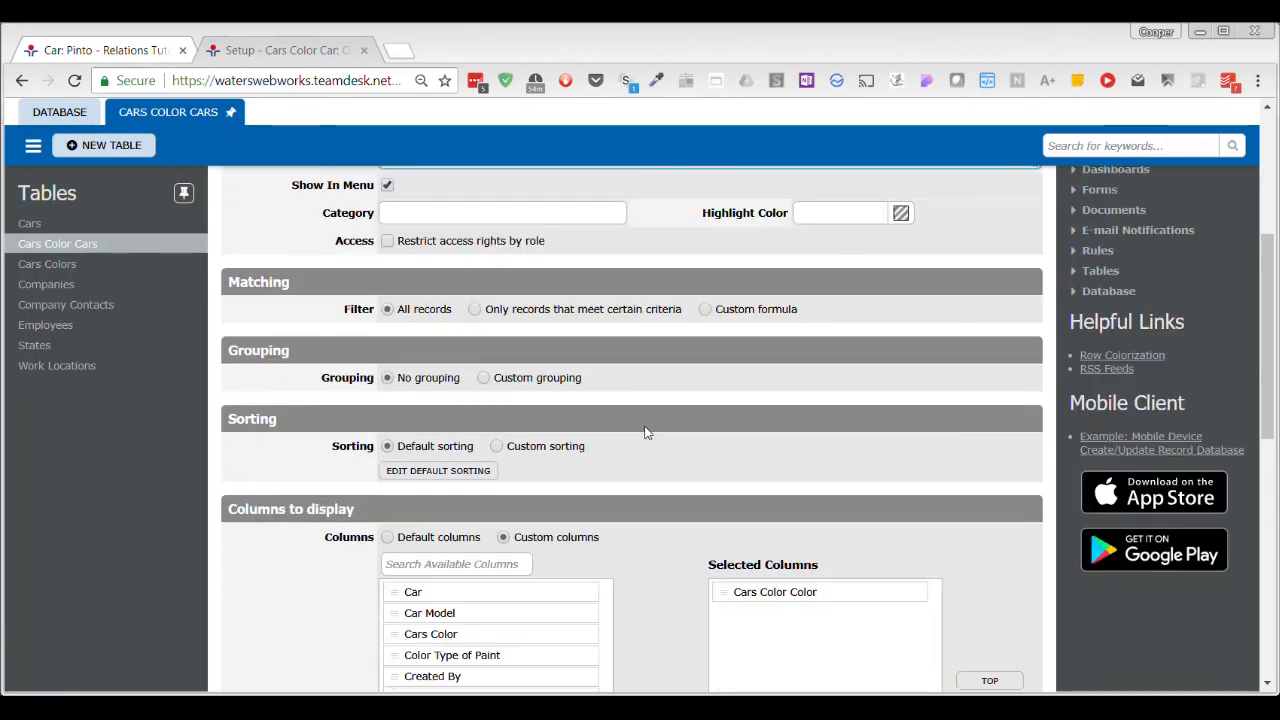
scroll(642, 430, down, 4)
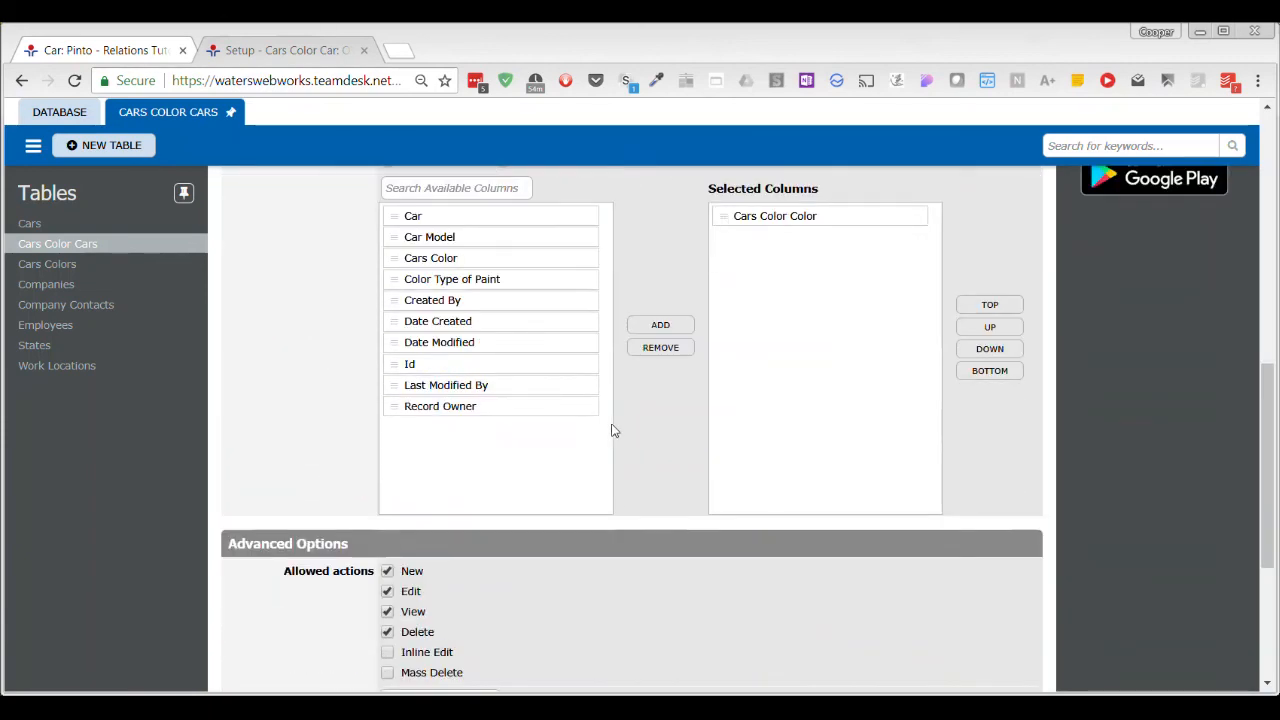
click(466, 280)
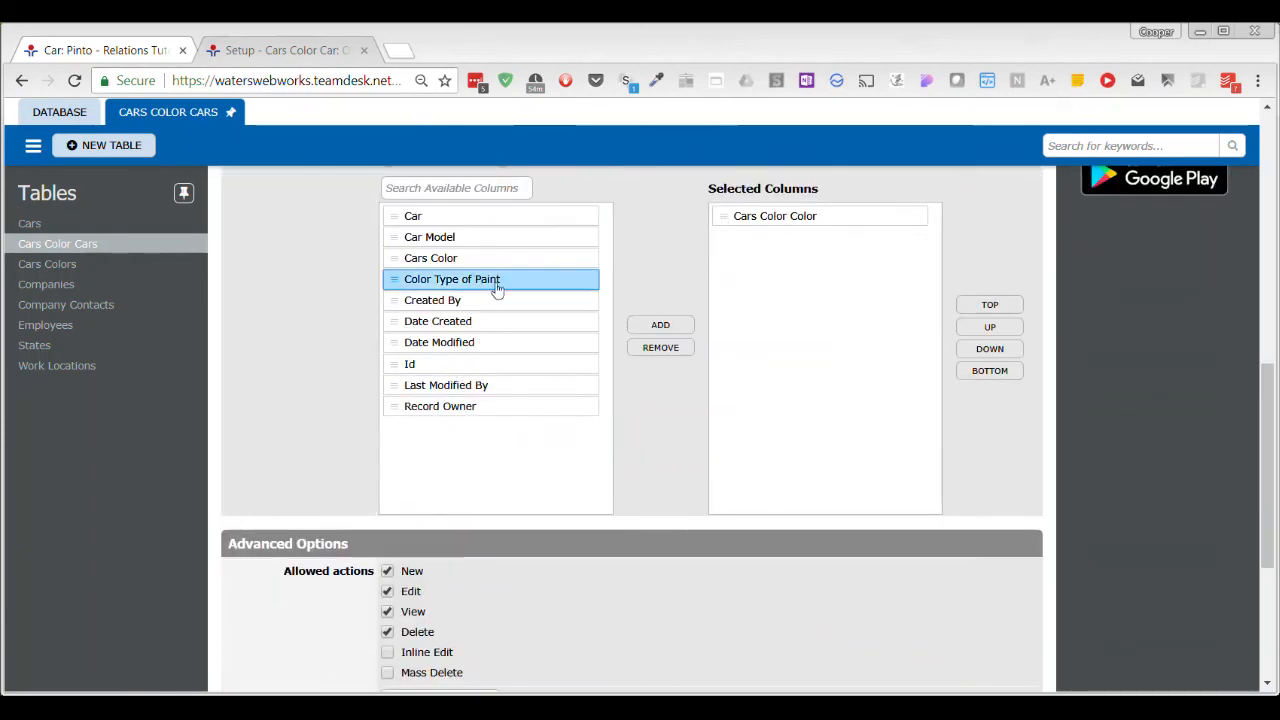
click(676, 326)
scroll(627, 245, down, 2)
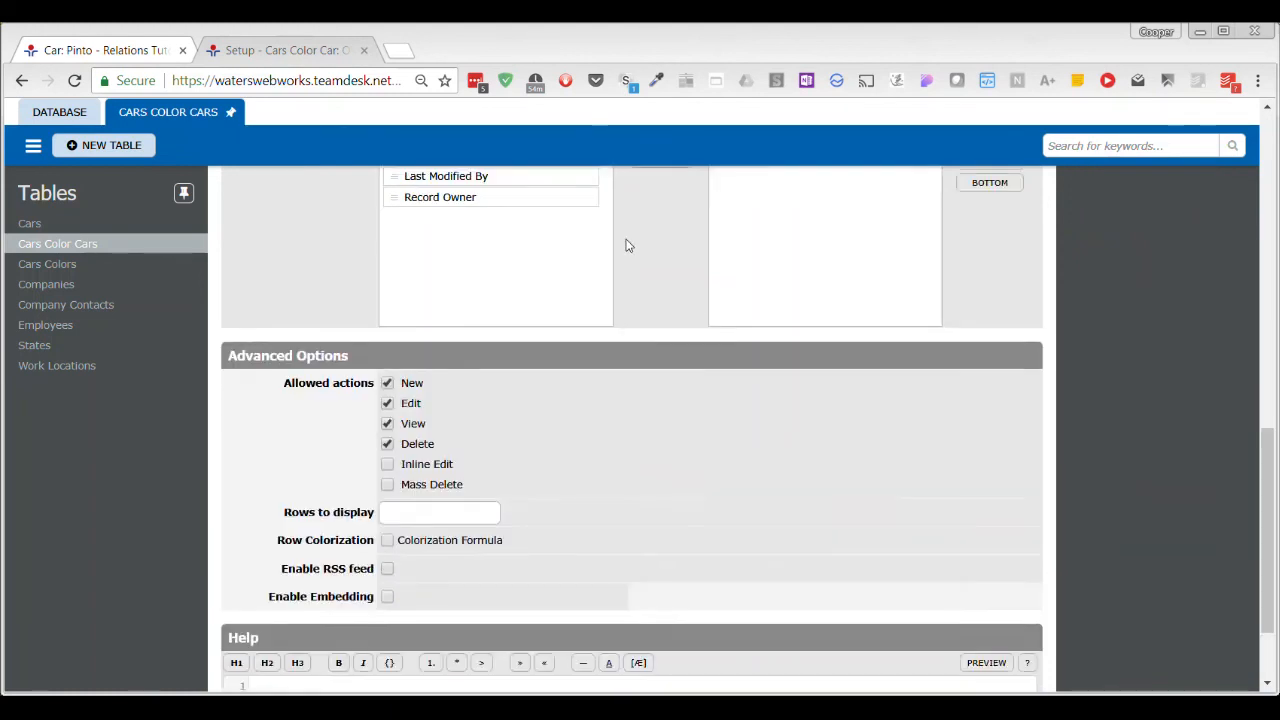
scroll(627, 245, down, 2)
click(592, 636)
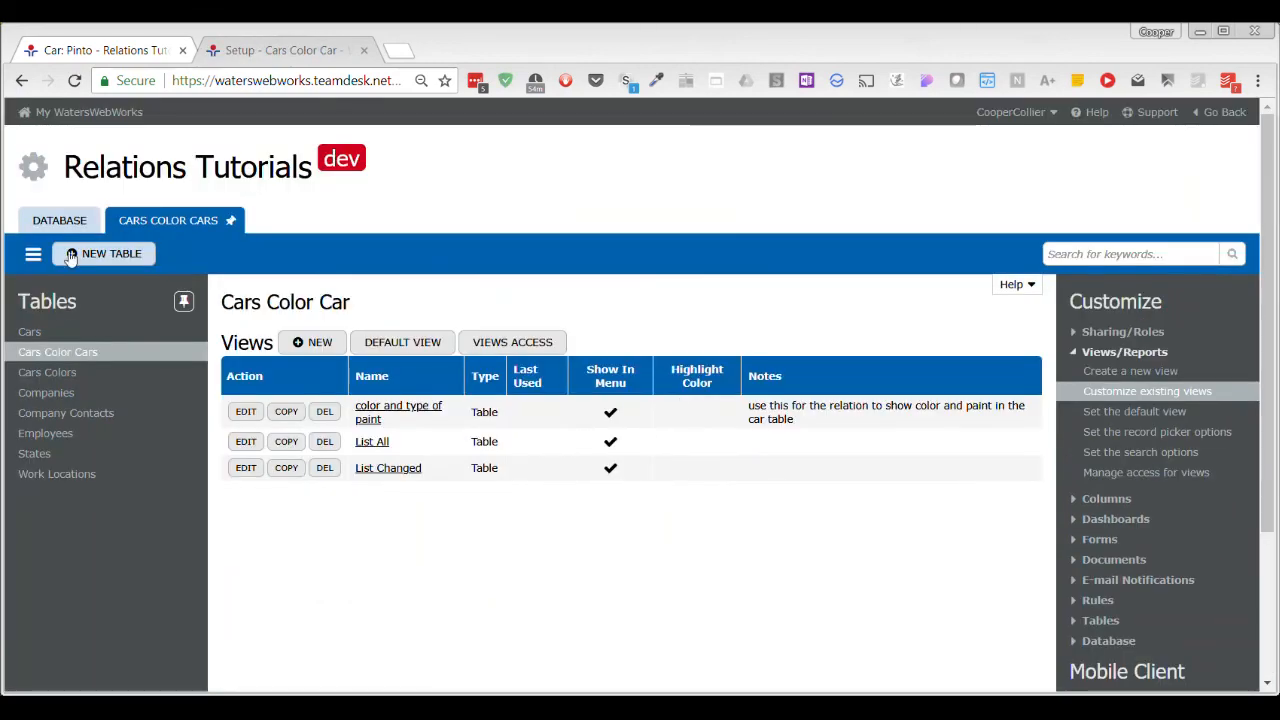
Reload the Pinto car record to check its Cars Color Cars details, and return to the Cars Color Cars setup.
click(134, 55)
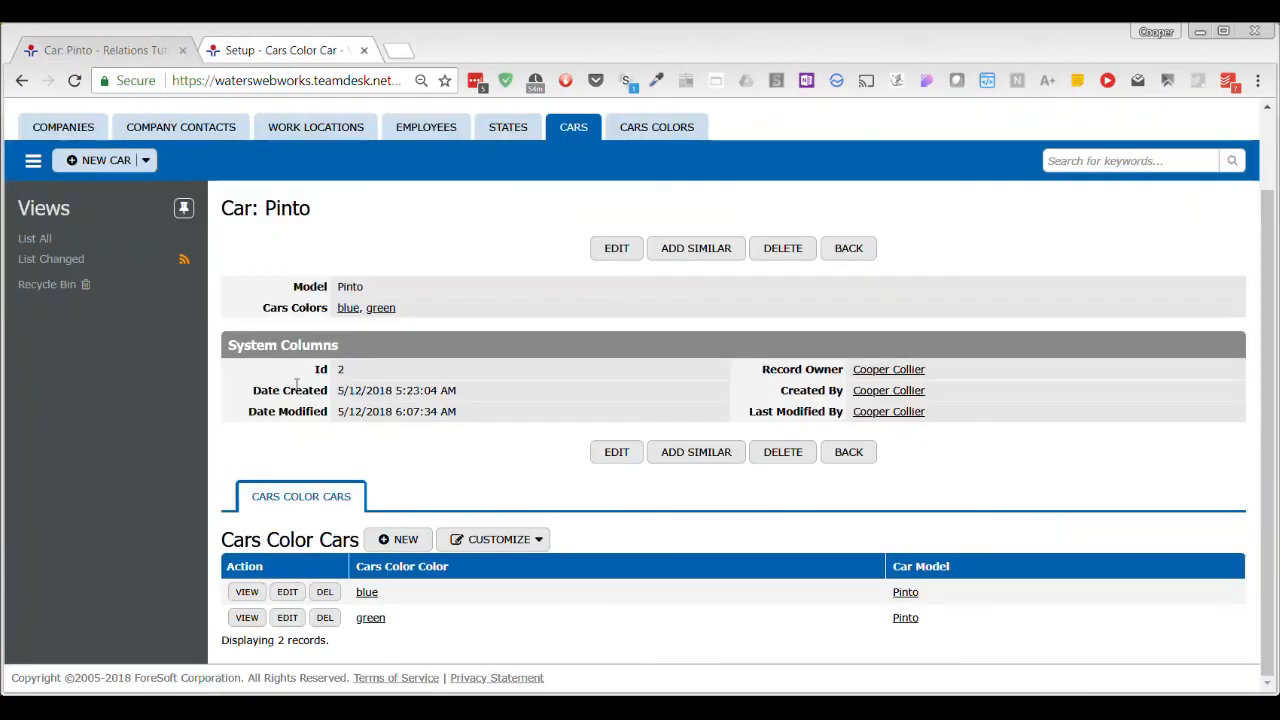
key(F5)
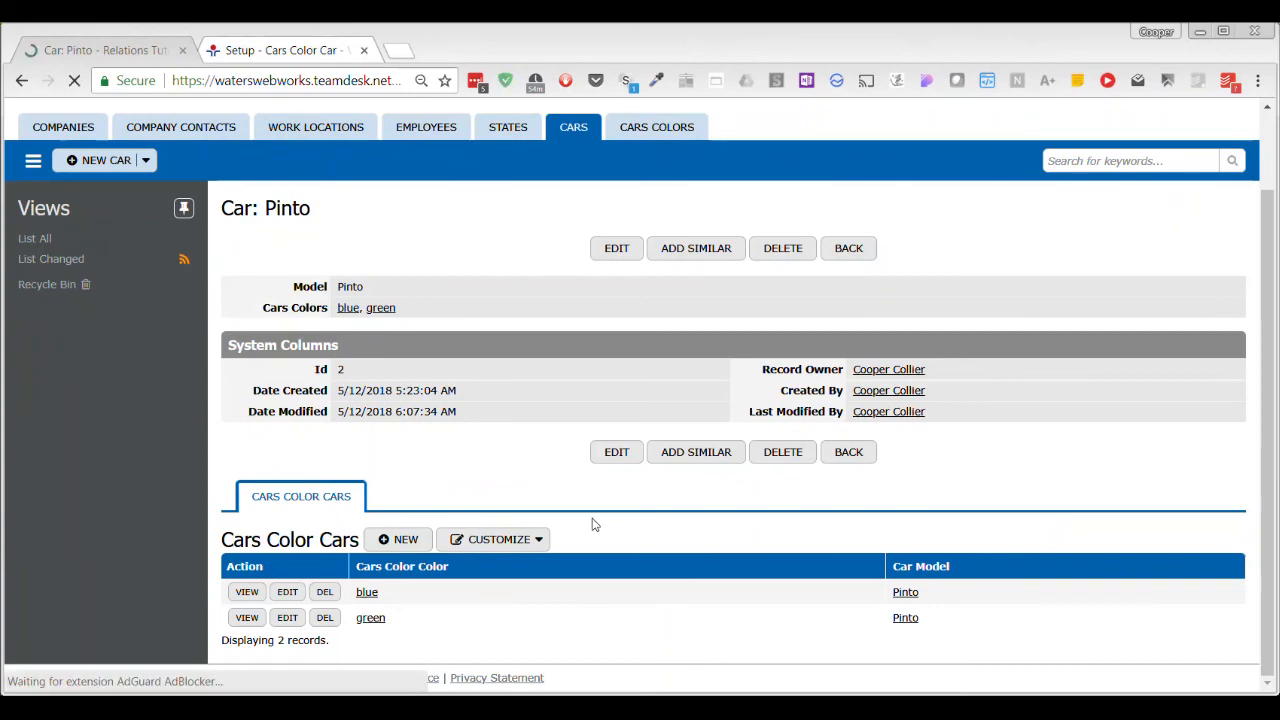
scroll(563, 476, down, 2)
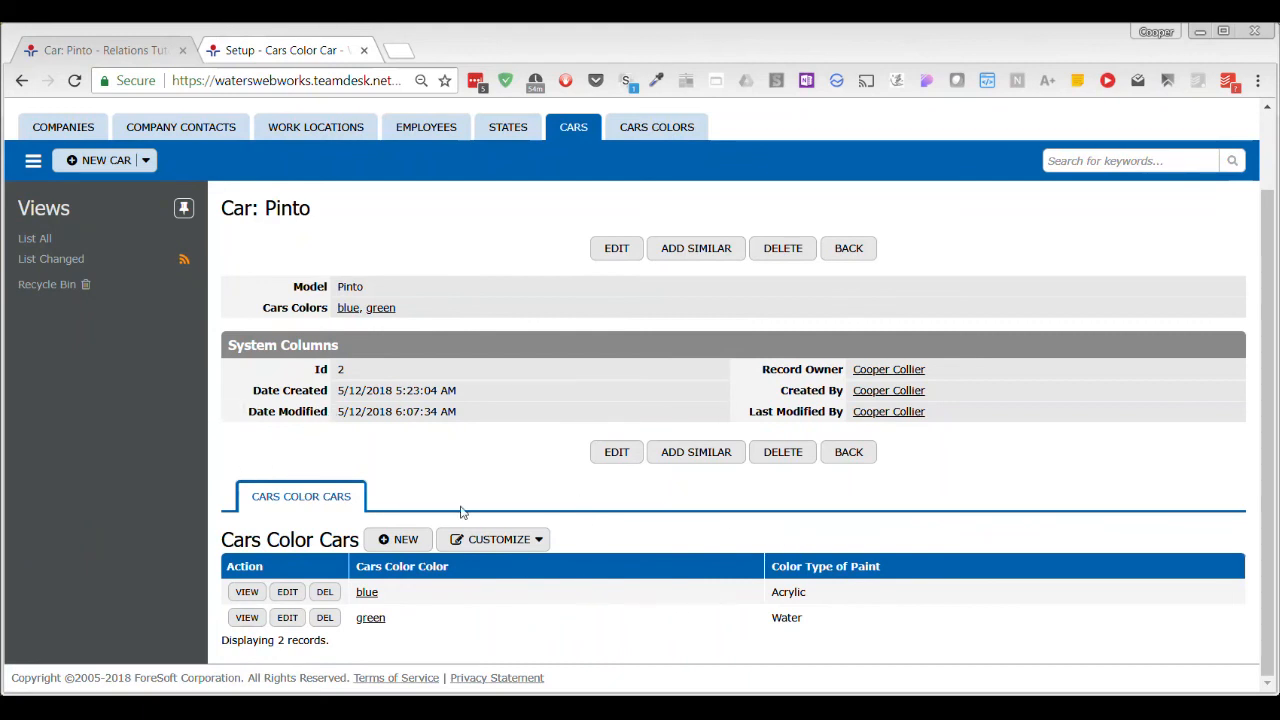
click(282, 52)
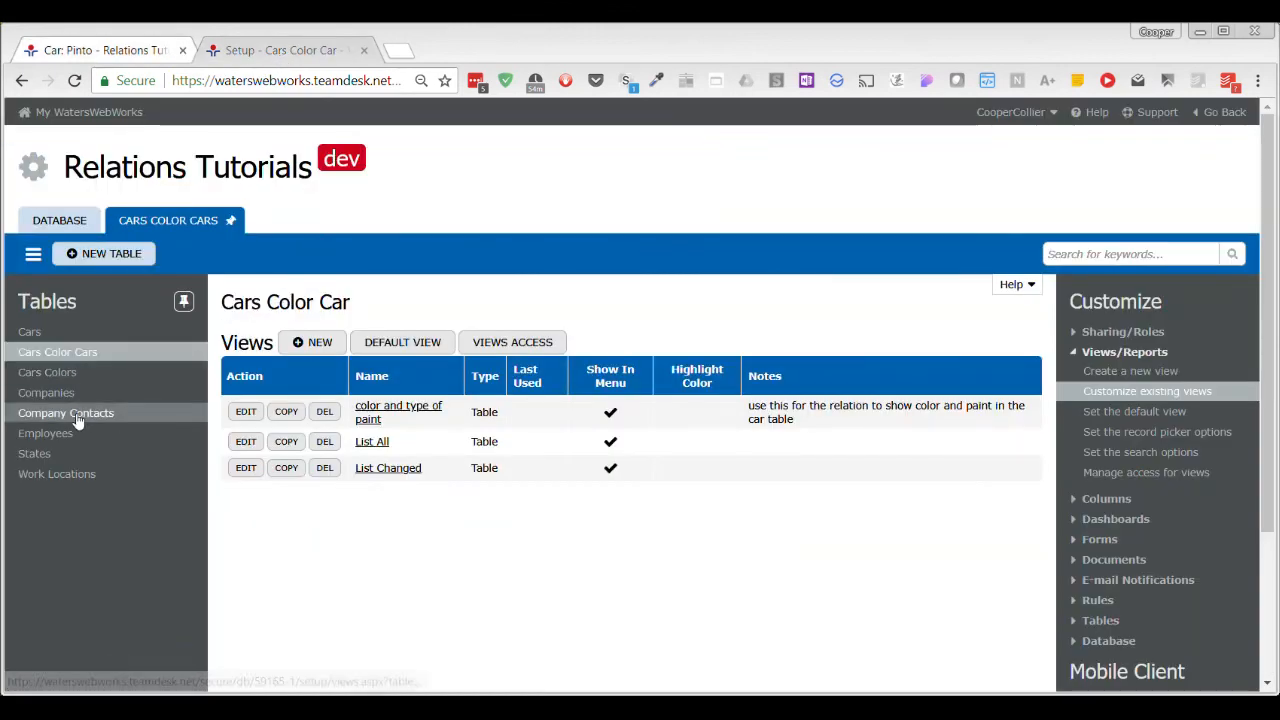